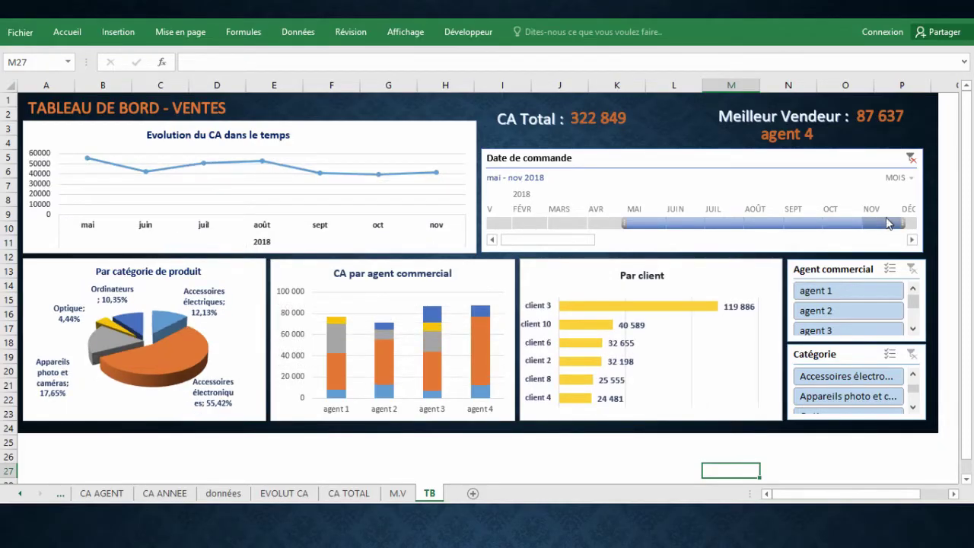
Step: Clear the Date de commande timeline filter on the sales dashboard so it covers all periods
left_click(911, 158)
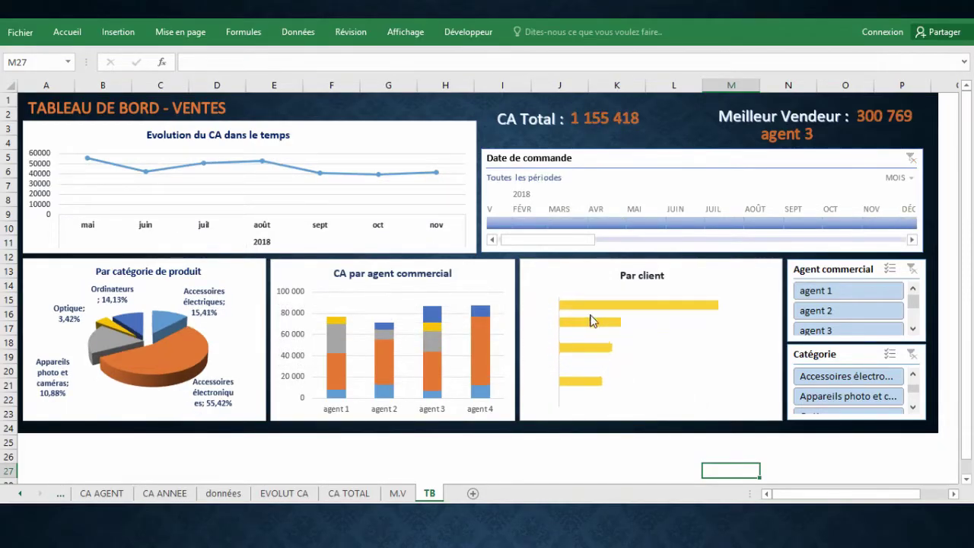
left_click(826, 332)
mouse_move(748, 464)
left_mouse_down()
mouse_move(776, 464)
mouse_move(660, 465)
mouse_move(765, 459)
left_mouse_up()
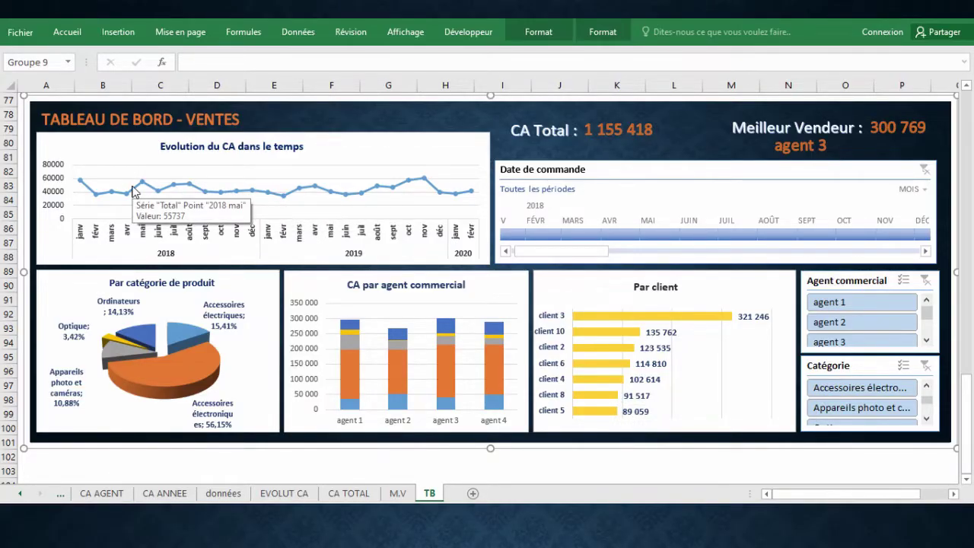
left_click(498, 155)
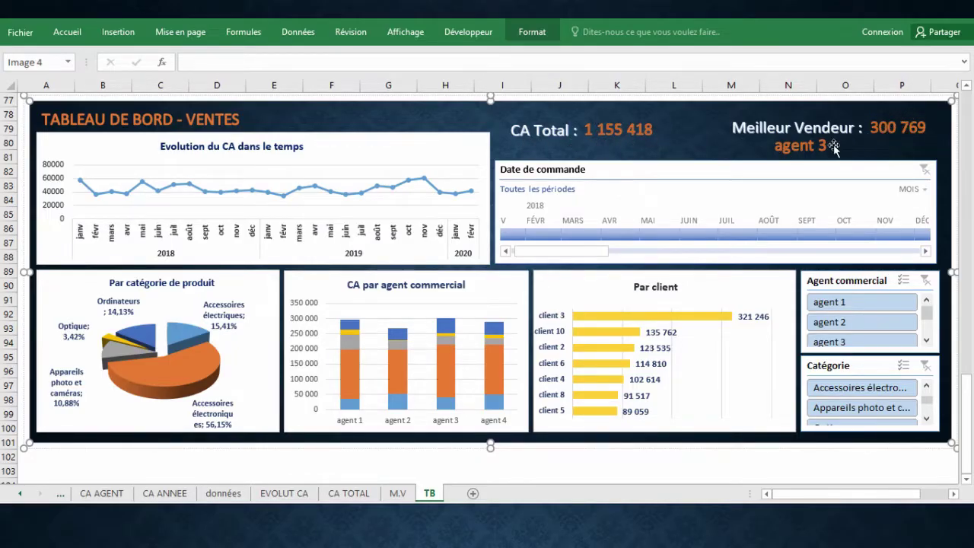
key("Escape")
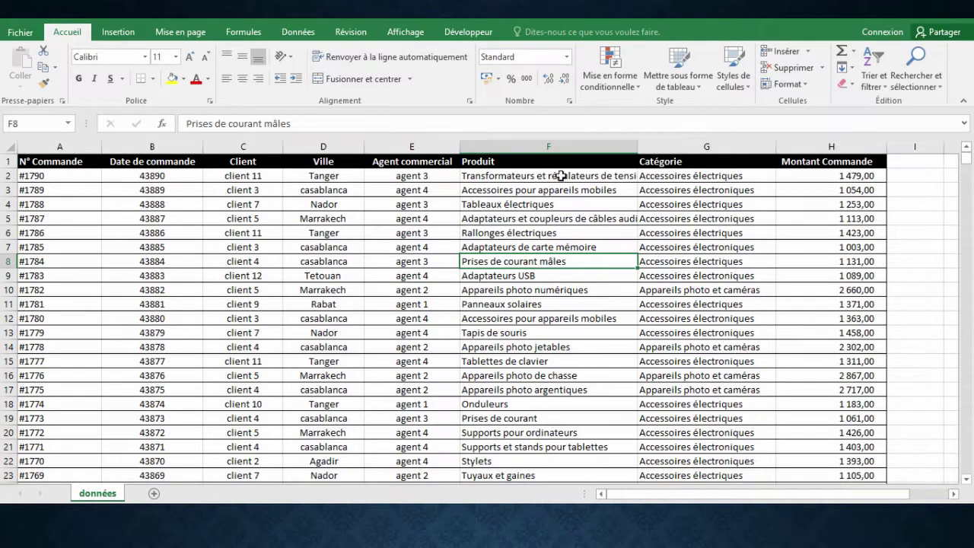
Step: Format the order data in A1:H791 as a table with headers, using a black style from the Clair group
left_click(684, 66)
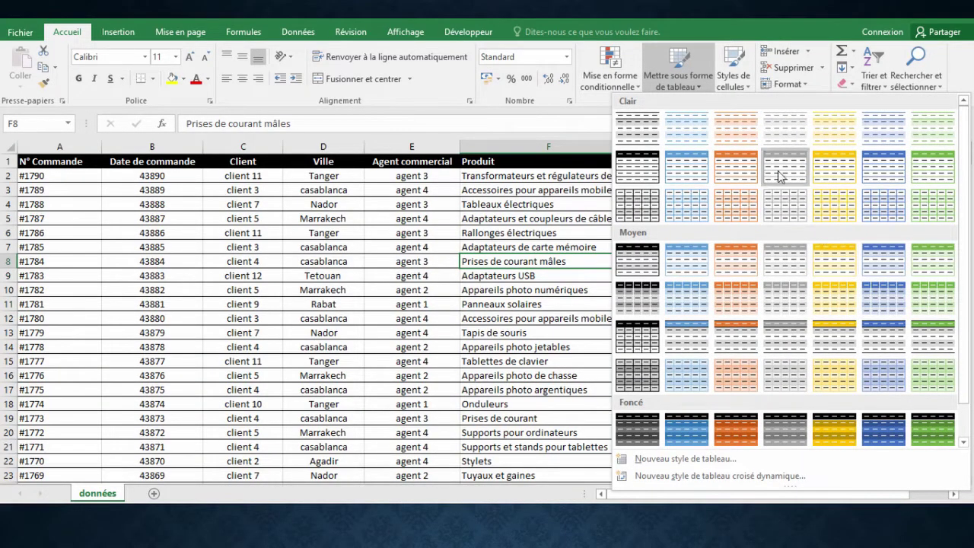
left_click(638, 169)
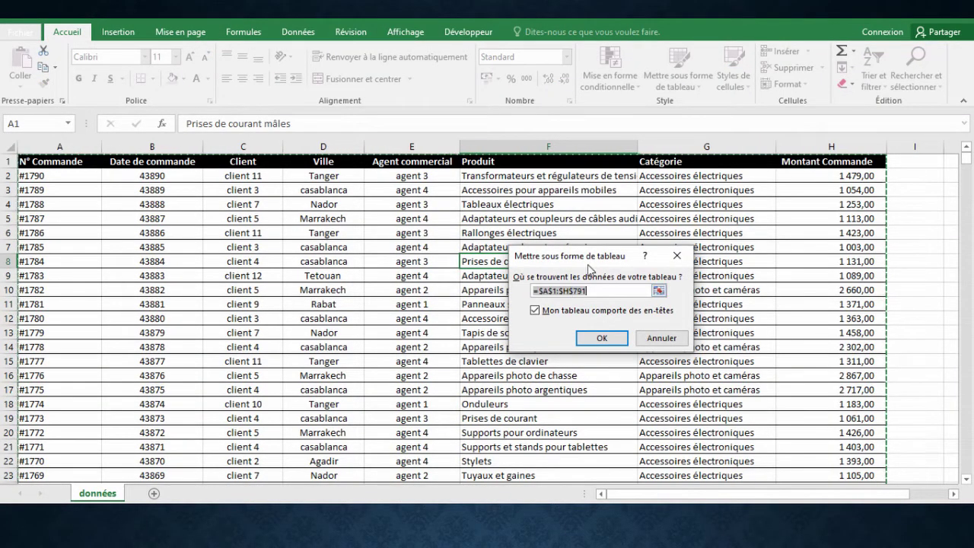
left_click_drag(613, 257, 618, 228)
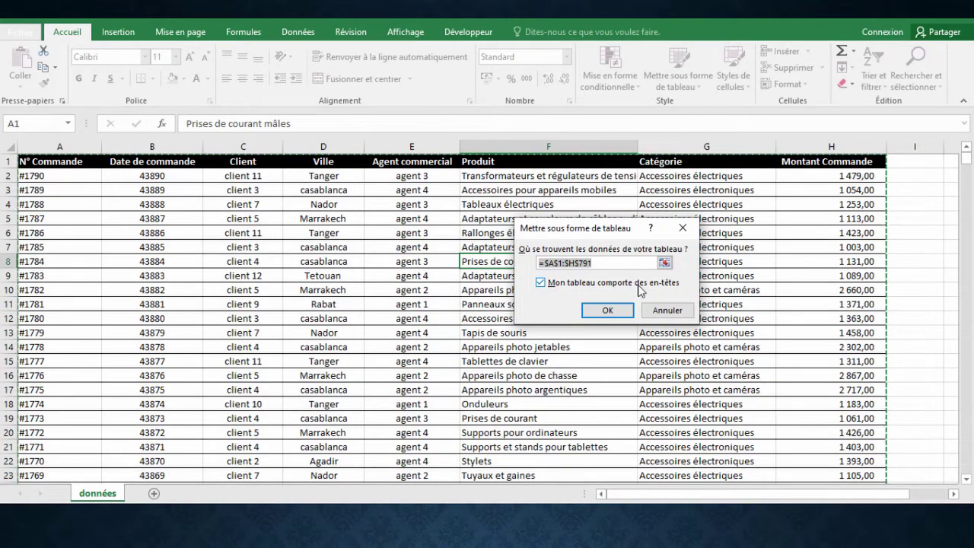
left_click(608, 310)
left_click(142, 197)
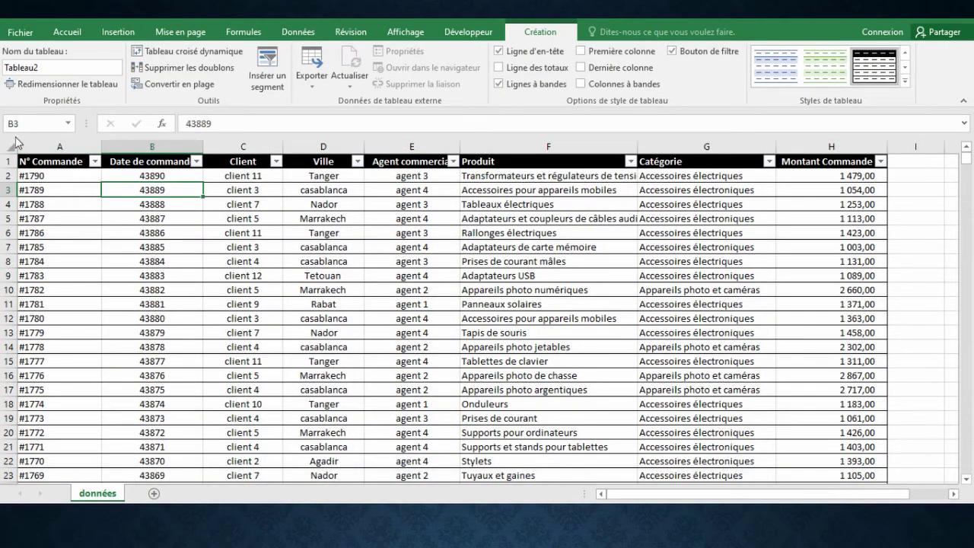
Step: Rename the new order table as donnéés in the Name Manager
left_click(68, 123)
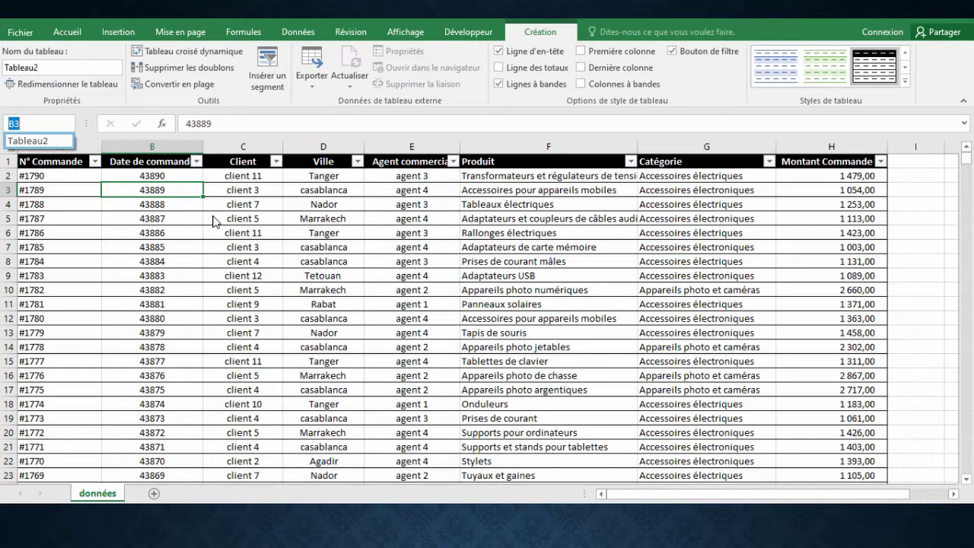
left_click(241, 36)
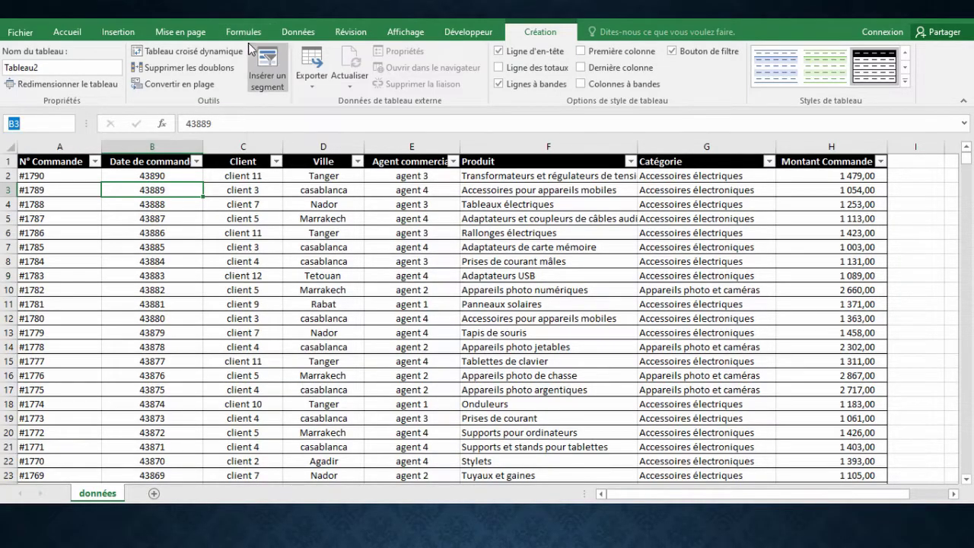
left_click(247, 34)
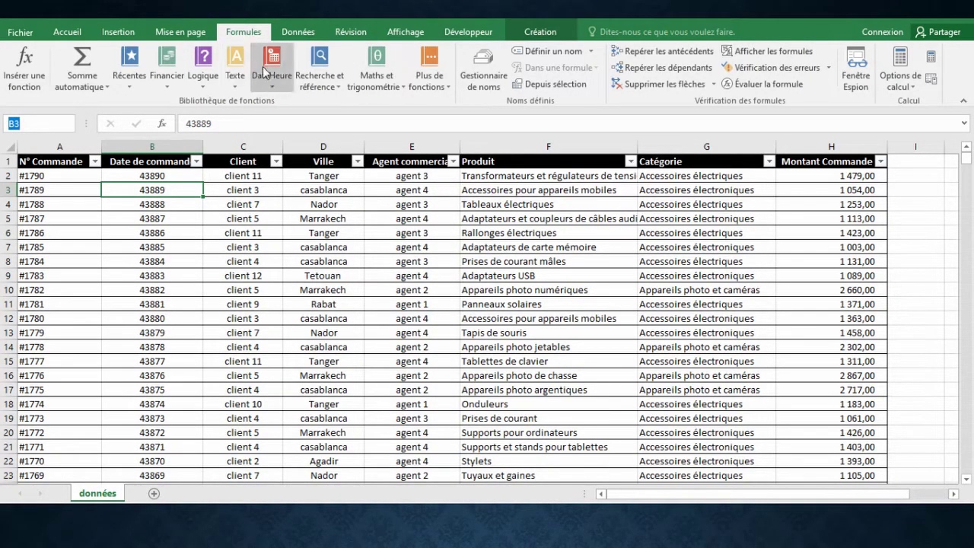
left_click(484, 75)
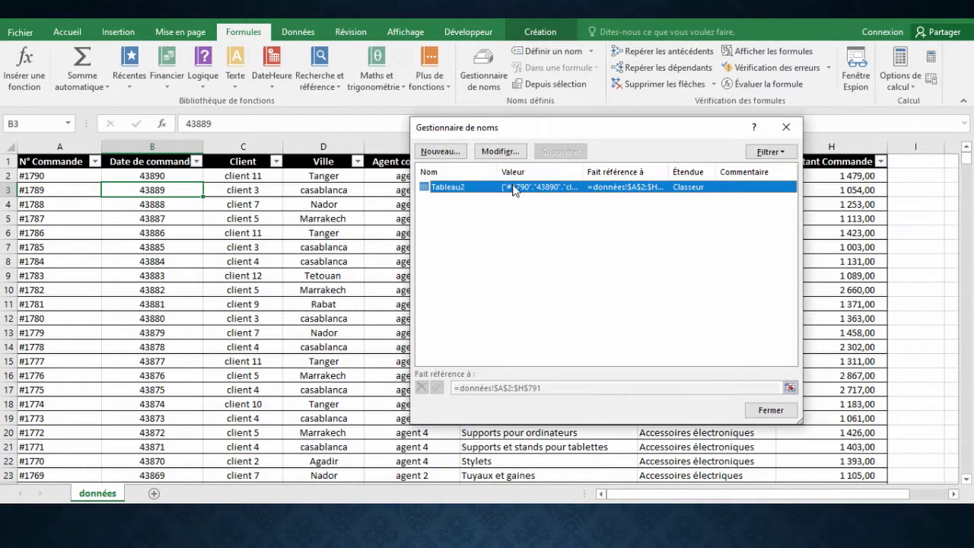
left_click(500, 151)
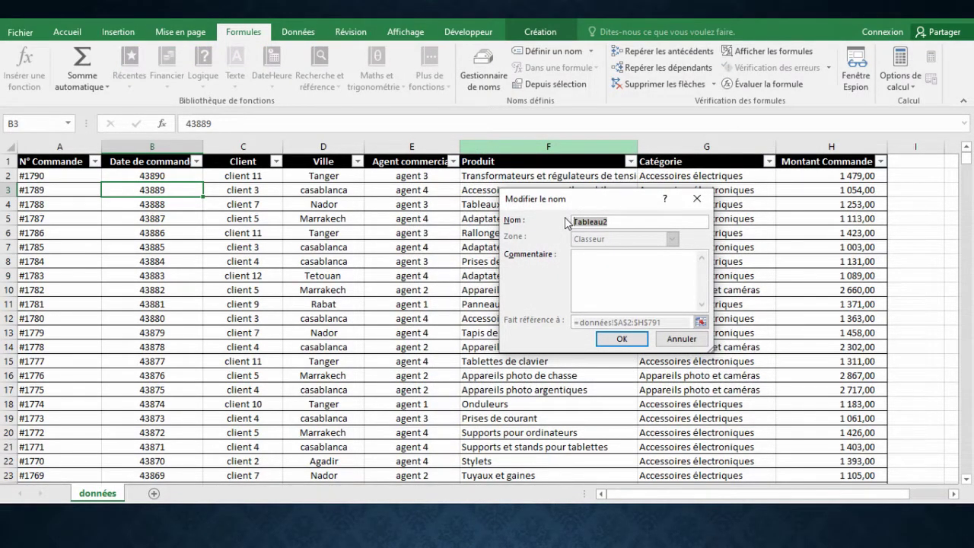
type("données")
left_click(620, 340)
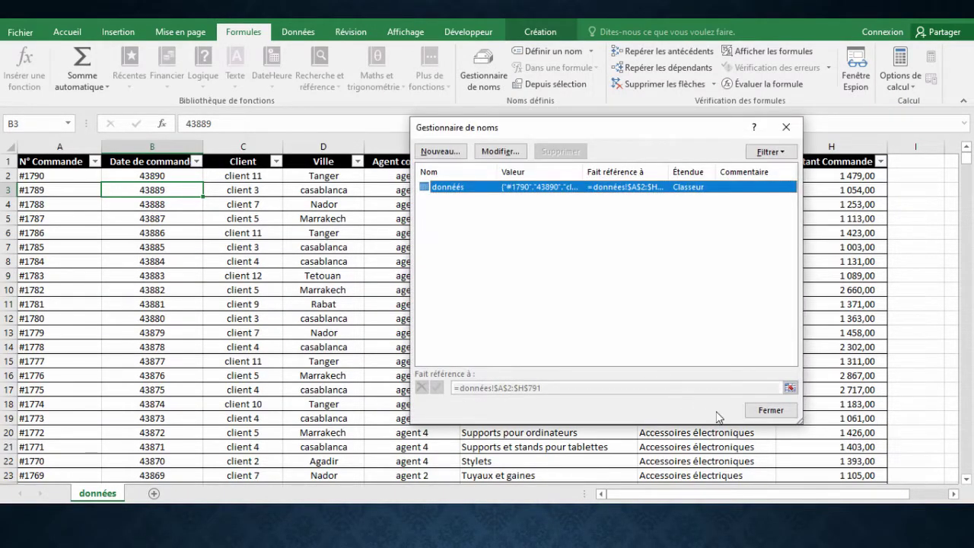
left_click(775, 411)
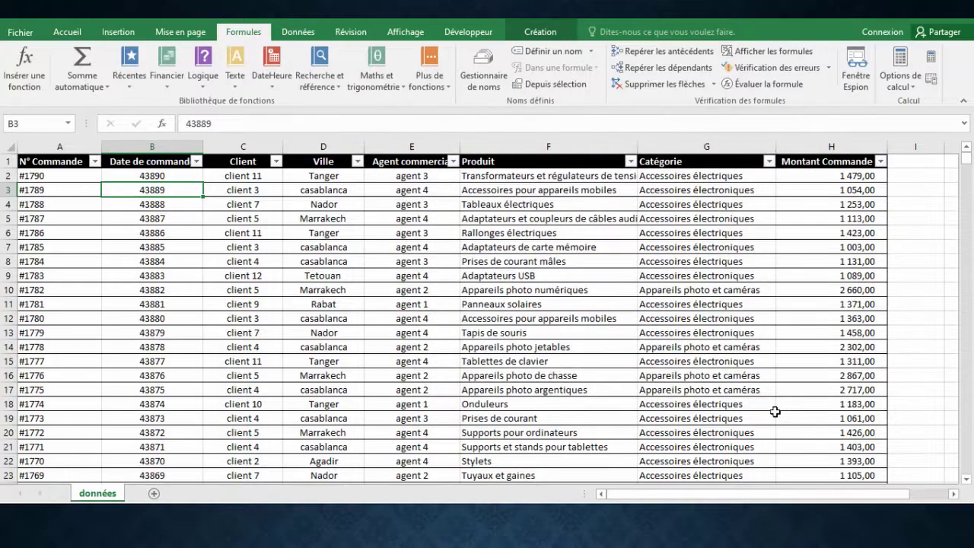
Step: Select the order table by its defined name to check the range it covers, and deselect it
left_click(69, 123)
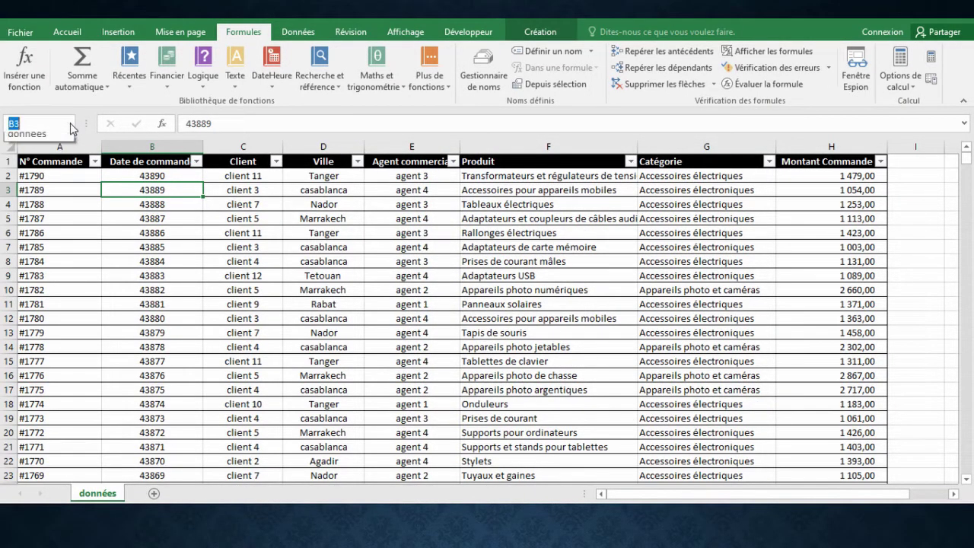
left_click(46, 144)
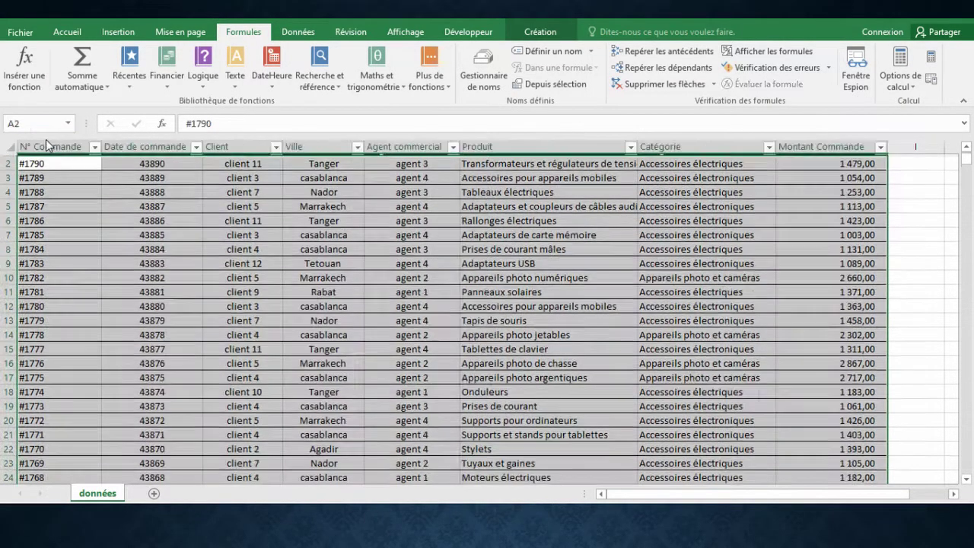
left_click(67, 124)
left_click(94, 204)
left_click(94, 197)
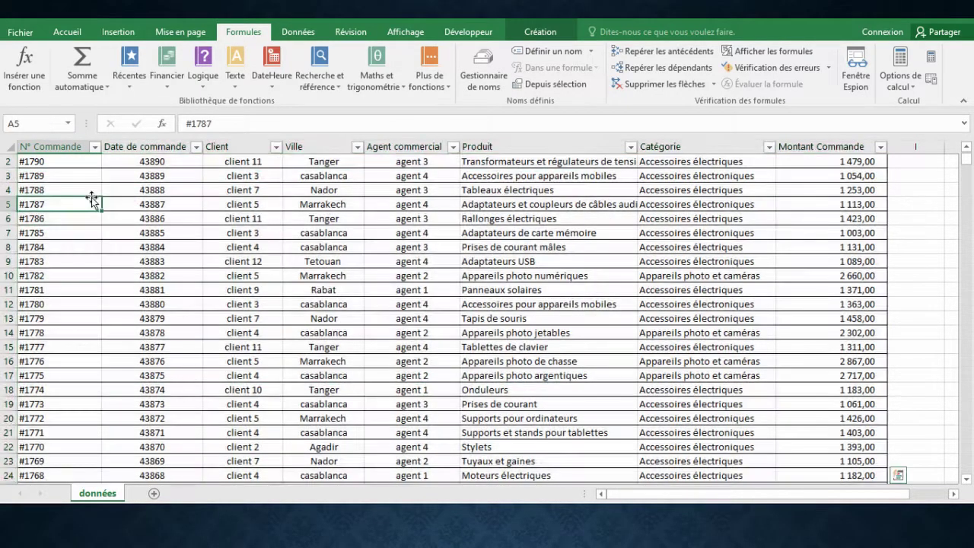
scroll(457, 244, "up", 1)
Step: Insert a pivot chart based on the donnéés table on a new worksheet
left_click(529, 247)
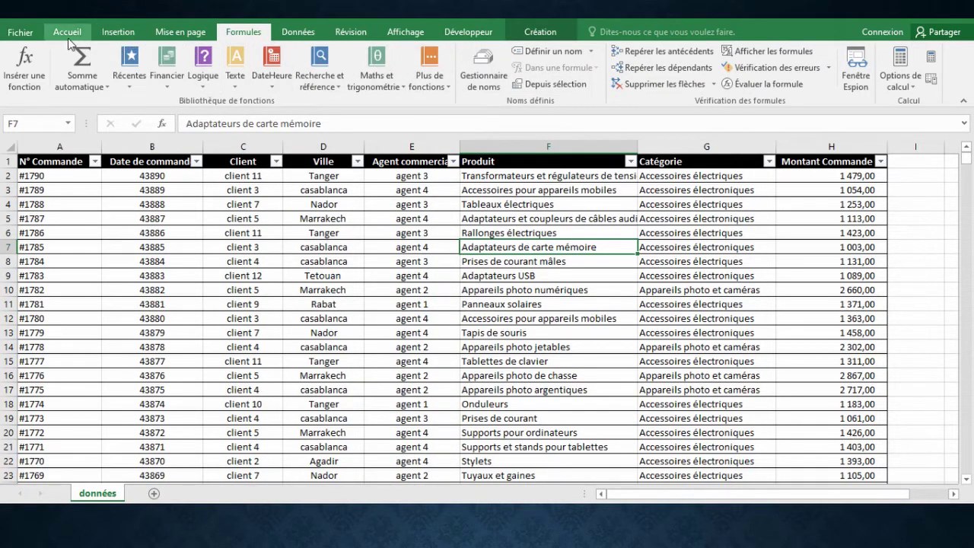
left_click(118, 32)
left_click(496, 65)
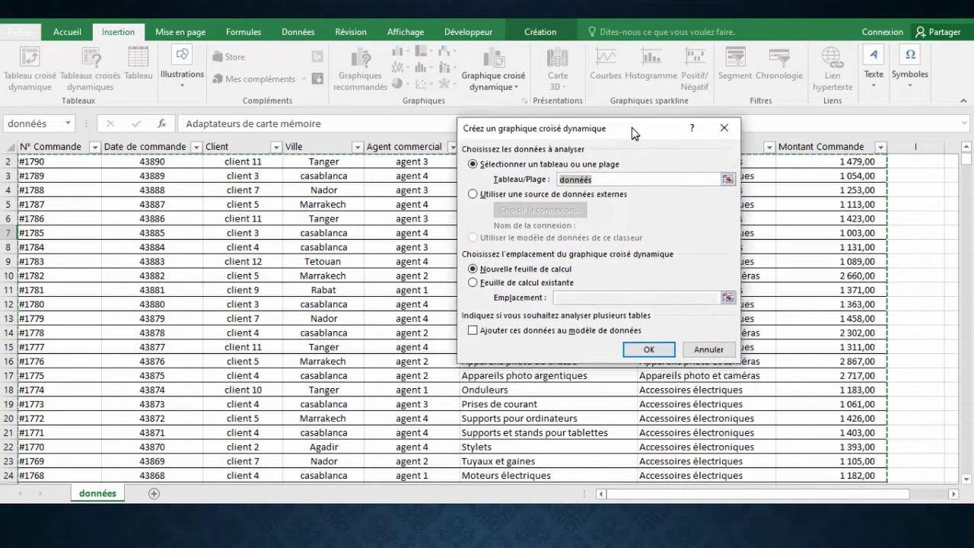
left_click_drag(632, 128, 618, 99)
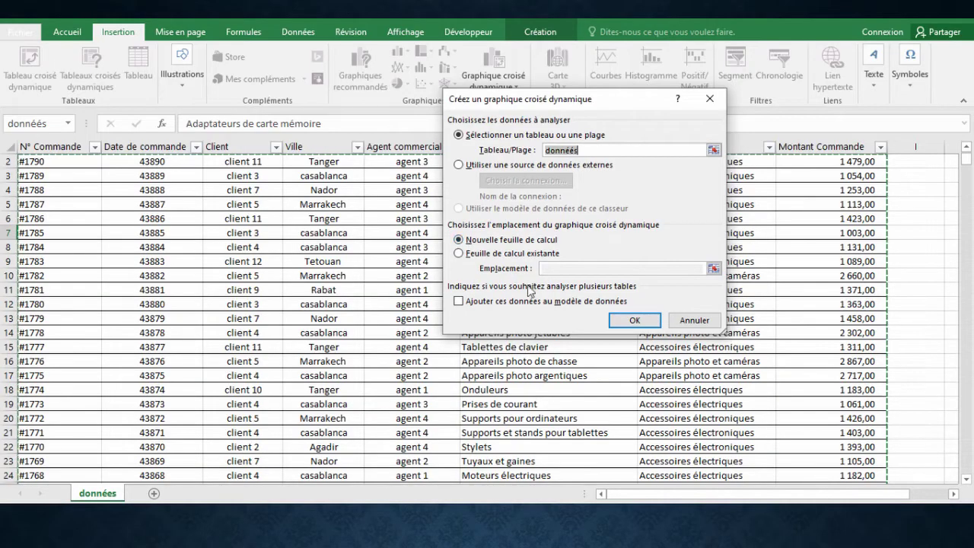
left_click(630, 322)
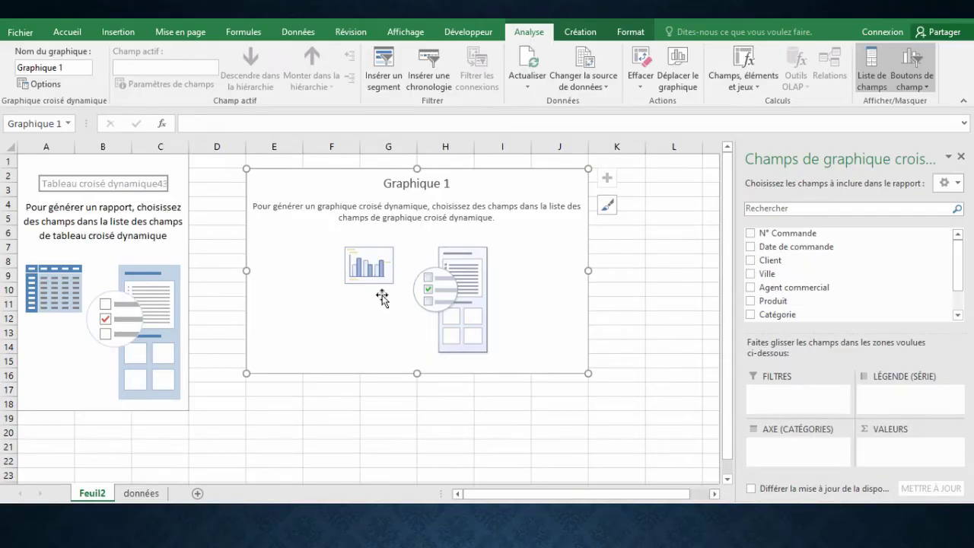
Step: Rename the new pivot chart worksheet as CA CATEGORIE
right_click(95, 495)
left_click(129, 358)
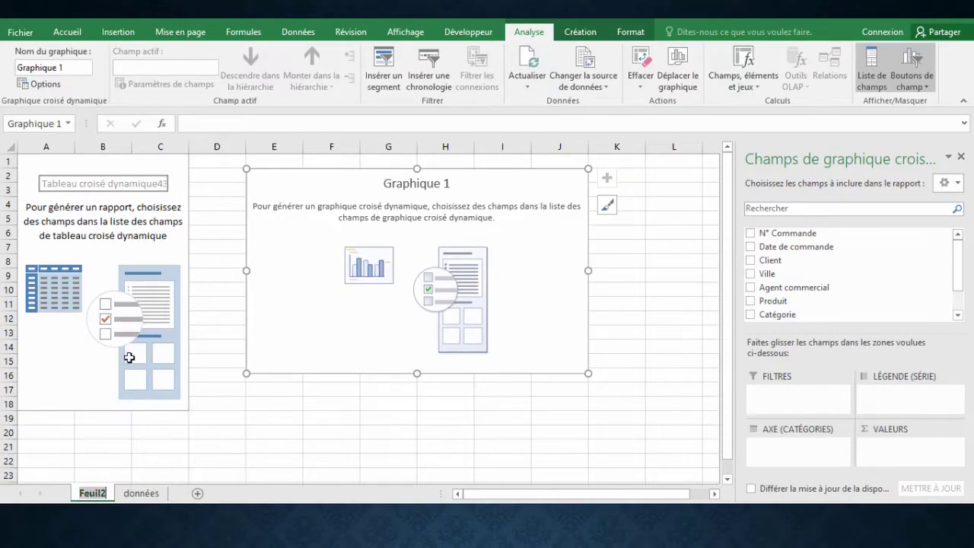
key("BackSpace")
type("CA")
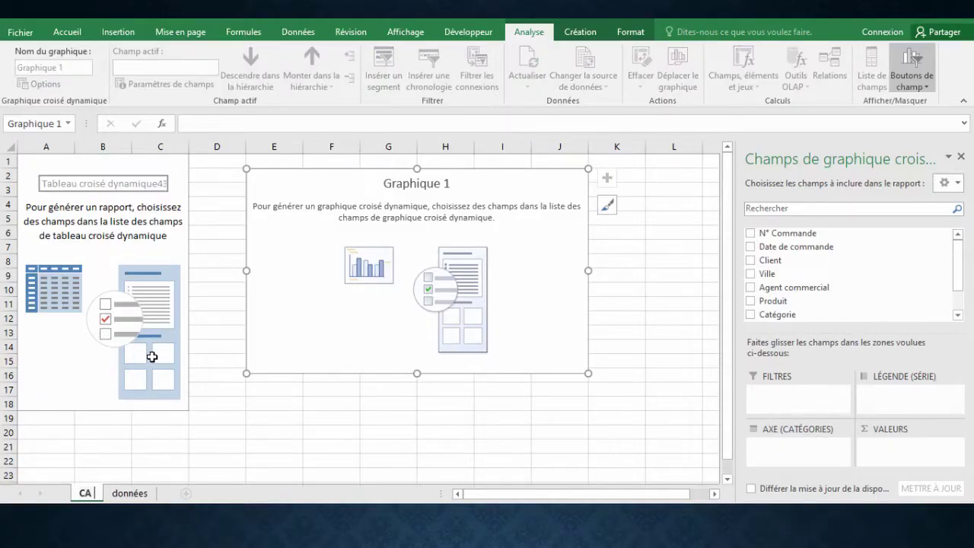
type(" CATEGORIE")
key("Return")
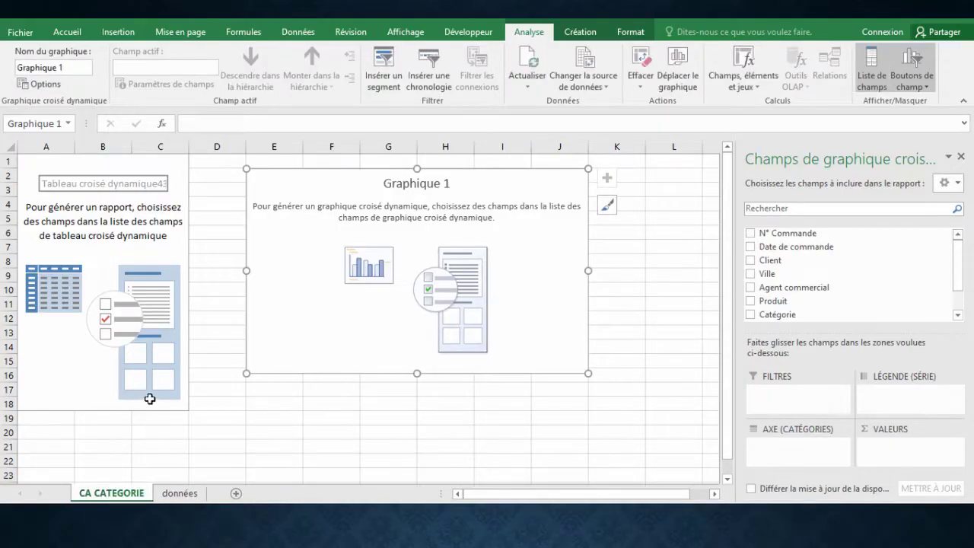
Step: Set the name of the empty pivot table to CA CATEGORIE
left_click(48, 168)
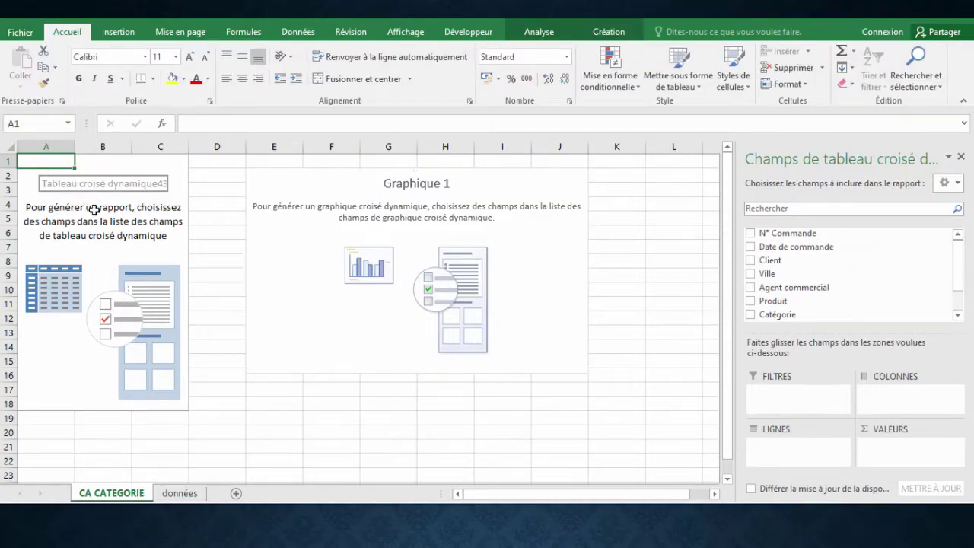
left_click(577, 21)
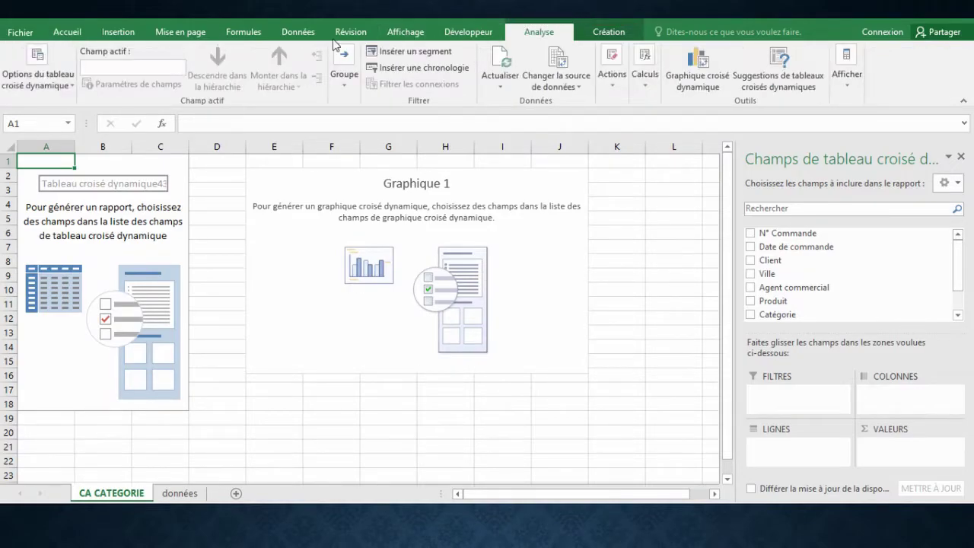
left_click(39, 78)
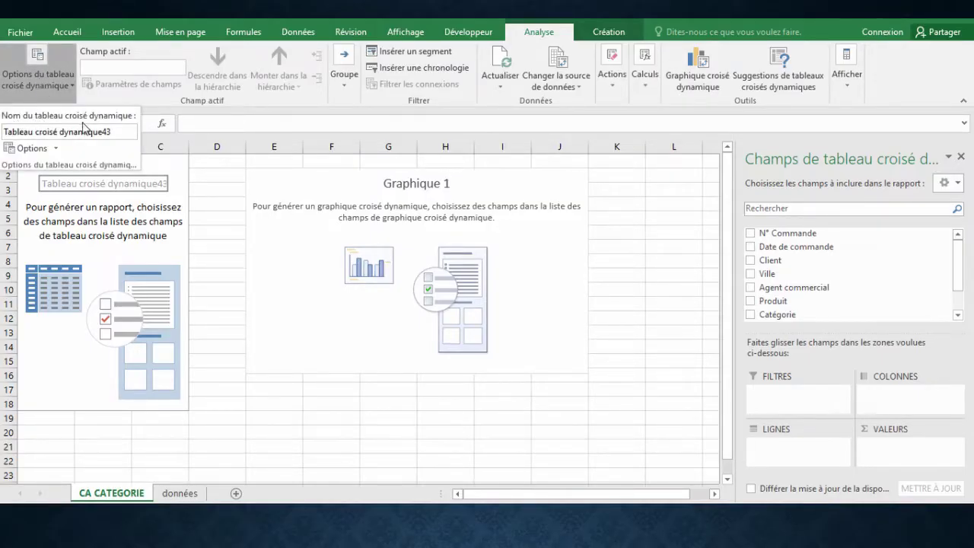
left_click(118, 131)
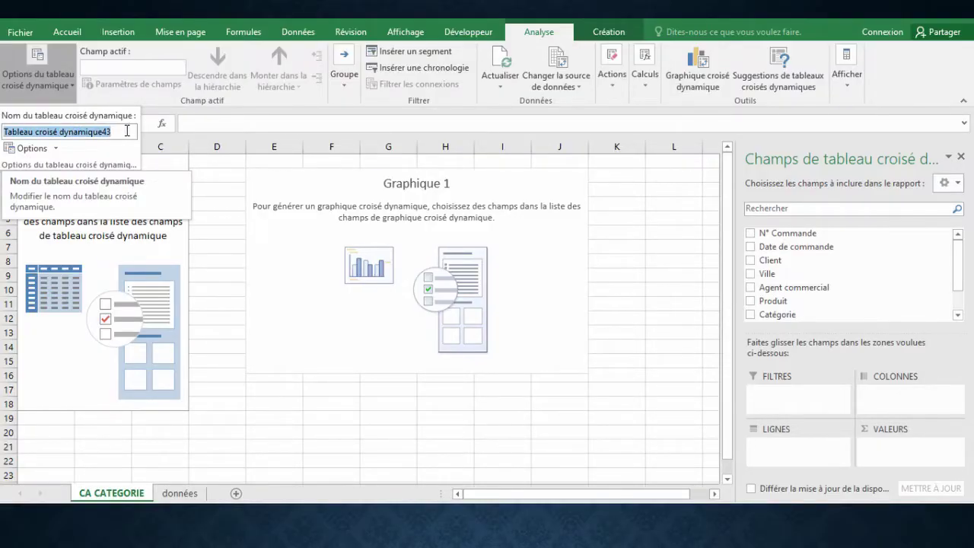
type("C")
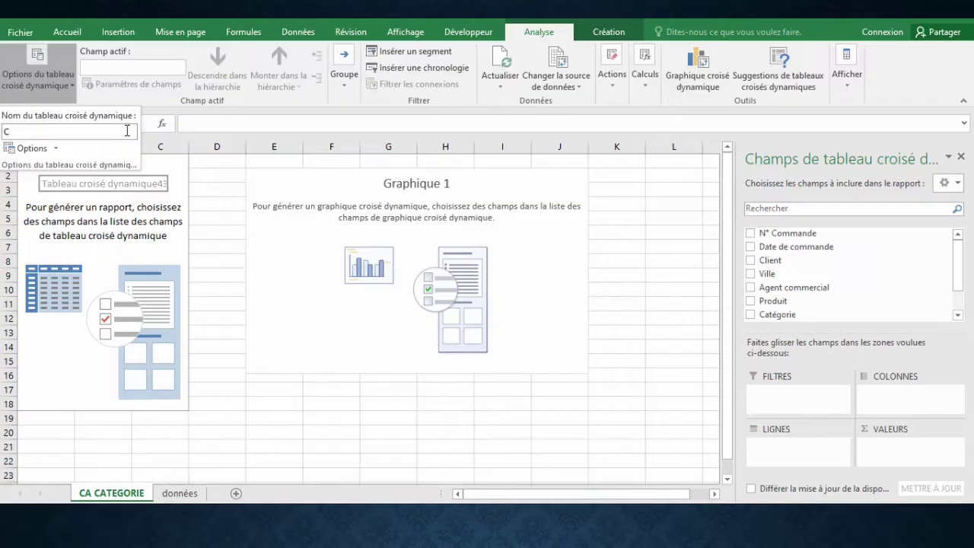
type("A CATEGORIE")
key("Return")
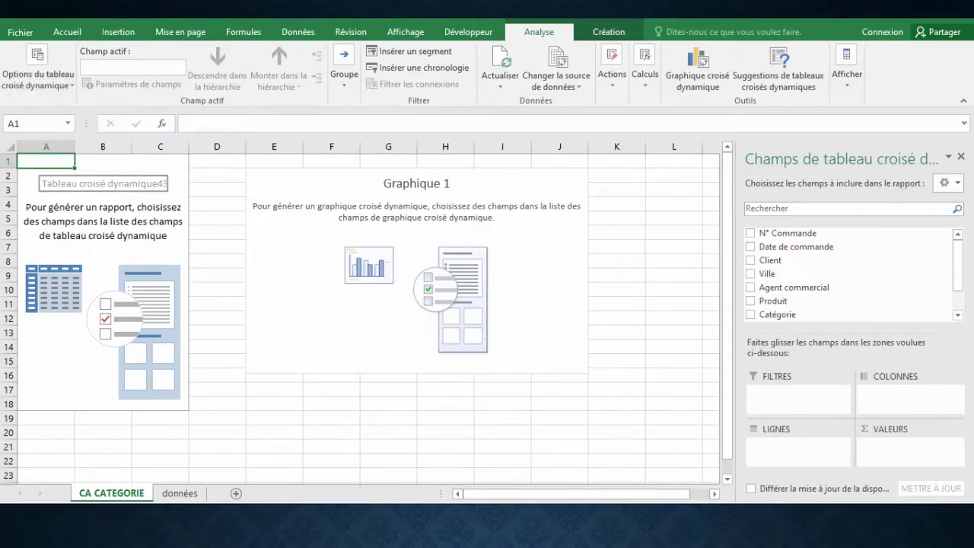
key("Down")
key("Down")
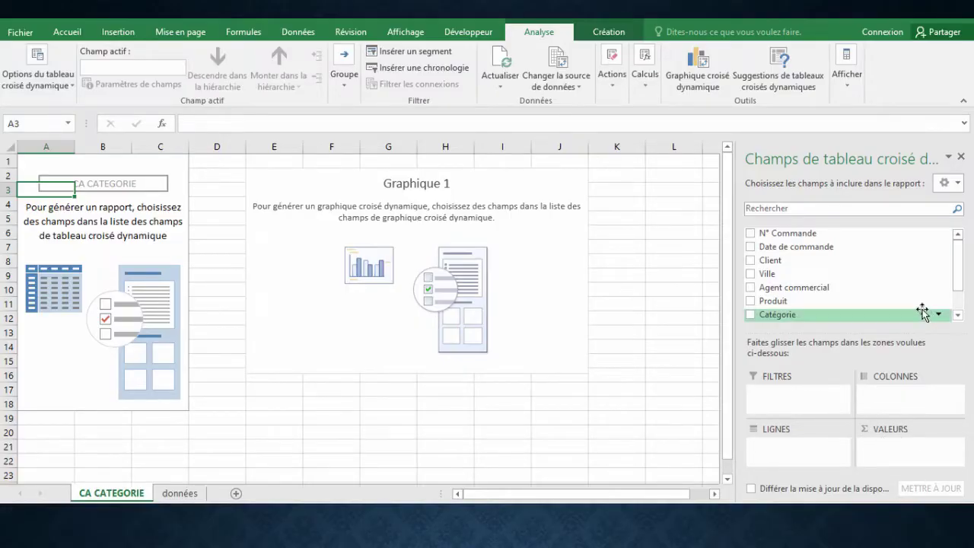
Step: Add the Montant Commande field to the pivot table's values and move the chart closer to the table
left_click_drag(957, 290, 957, 311)
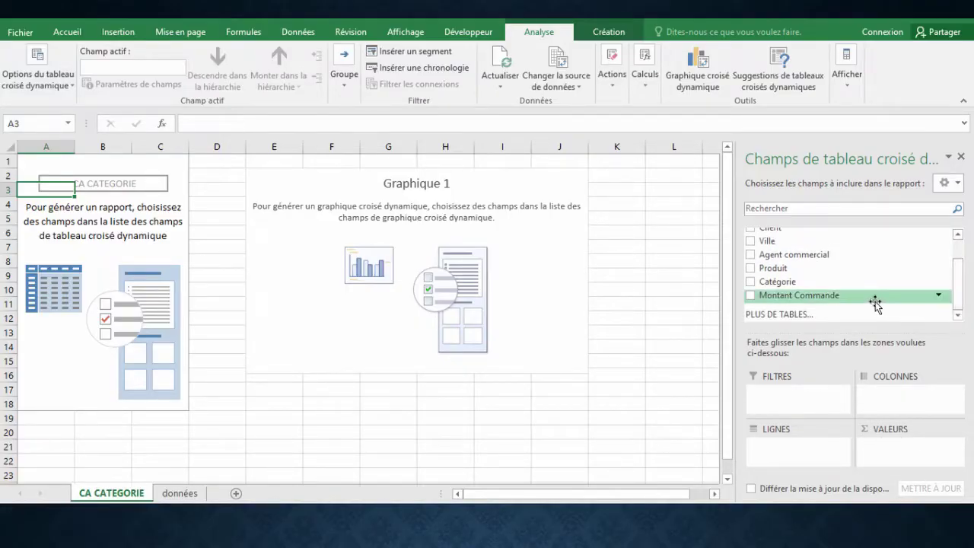
left_click_drag(825, 297, 900, 450)
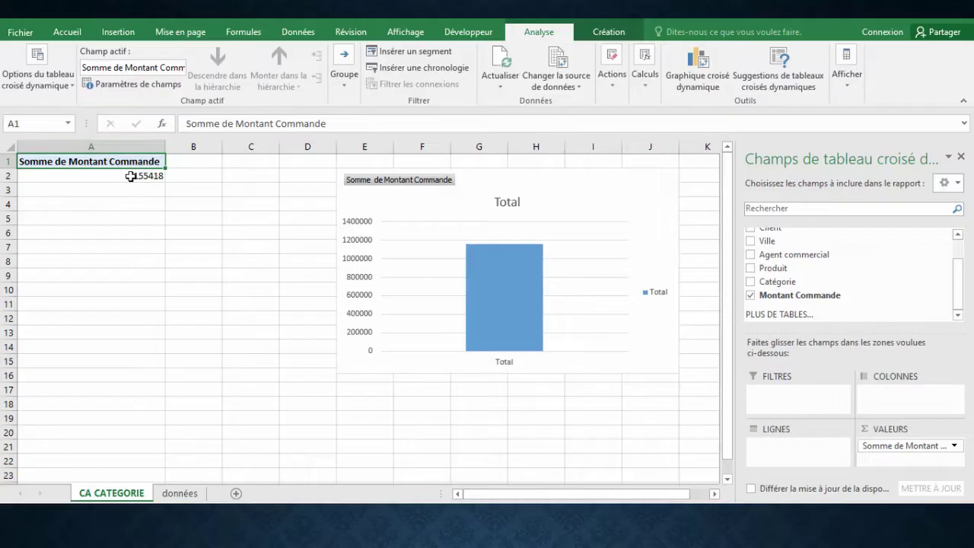
left_click_drag(521, 175, 465, 183)
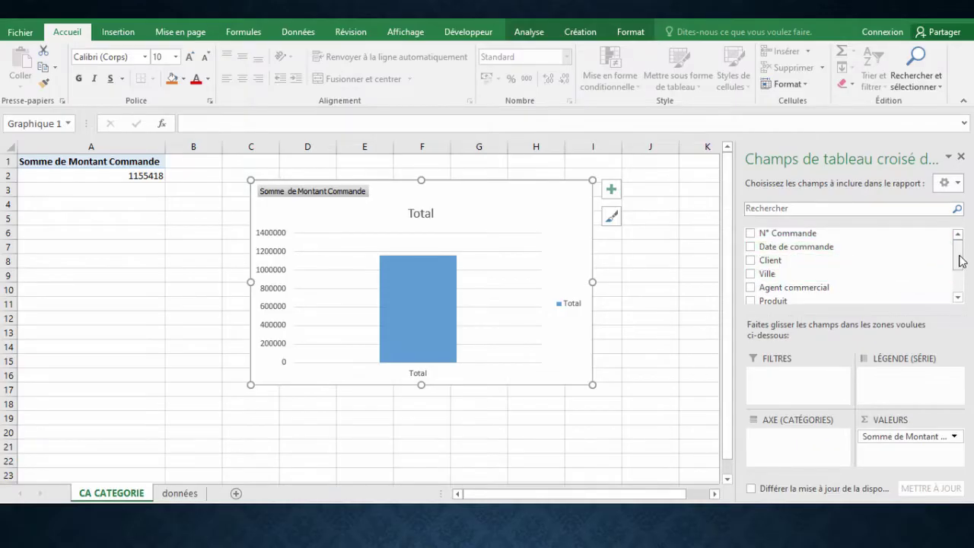
Step: Add the Catégorie field to the pivot chart's category axis
left_click_drag(961, 261, 961, 281)
left_click_drag(778, 268, 783, 439)
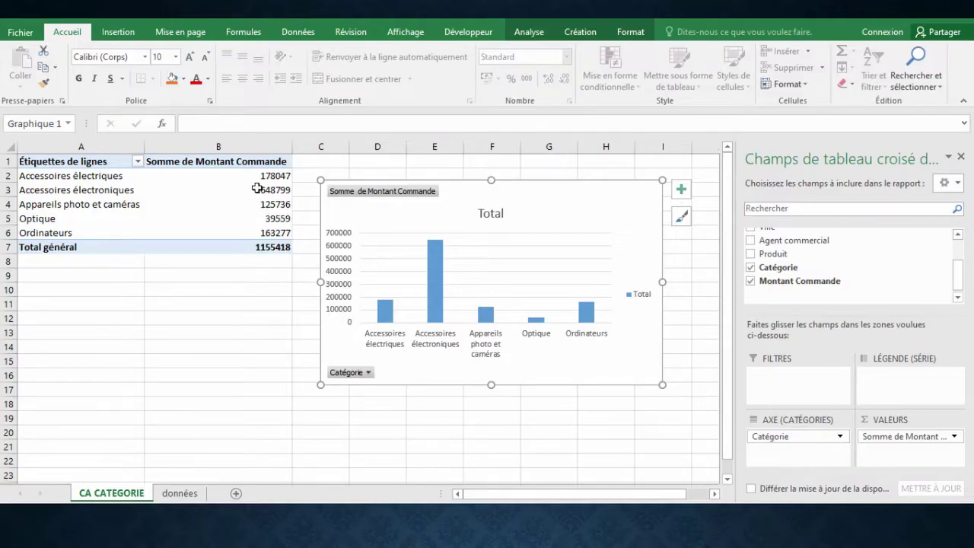
mouse_move(254, 169)
Step: Set the Montant Commande value field to be summarized by Somme and shown as % du total général
left_click(248, 218)
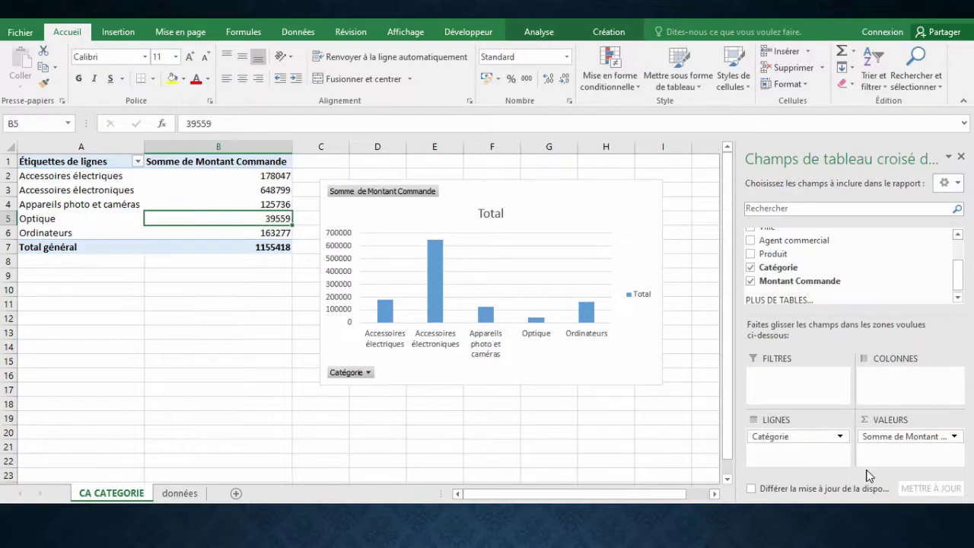
left_click(889, 436)
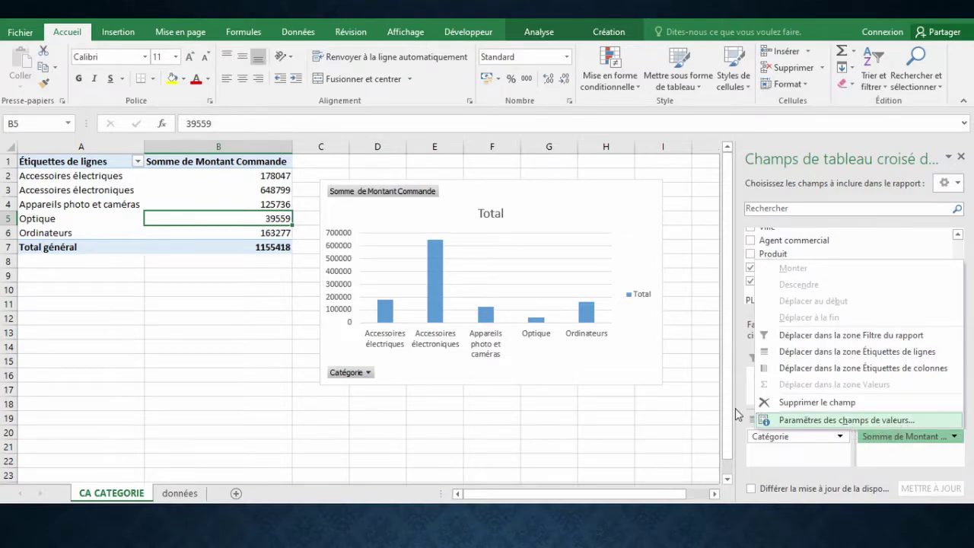
left_click(255, 174)
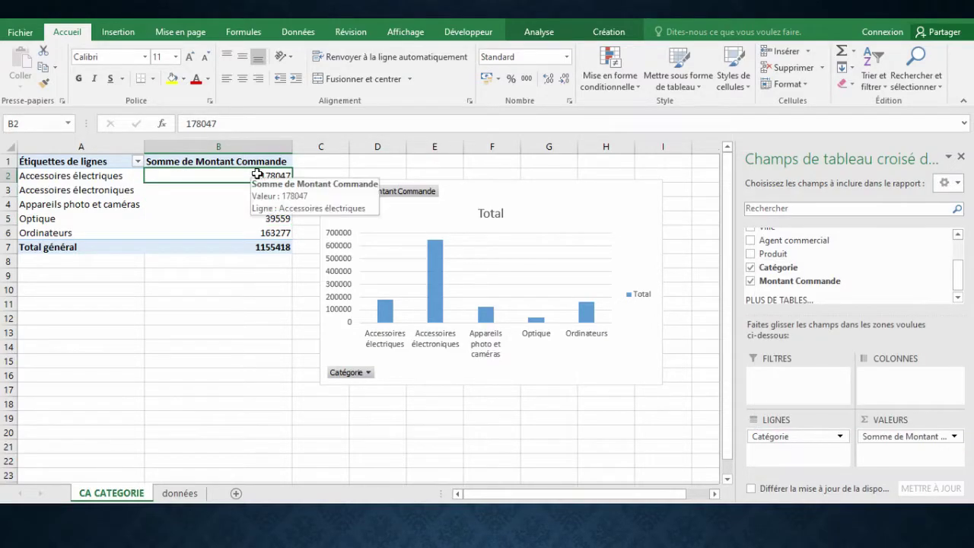
right_click(257, 175)
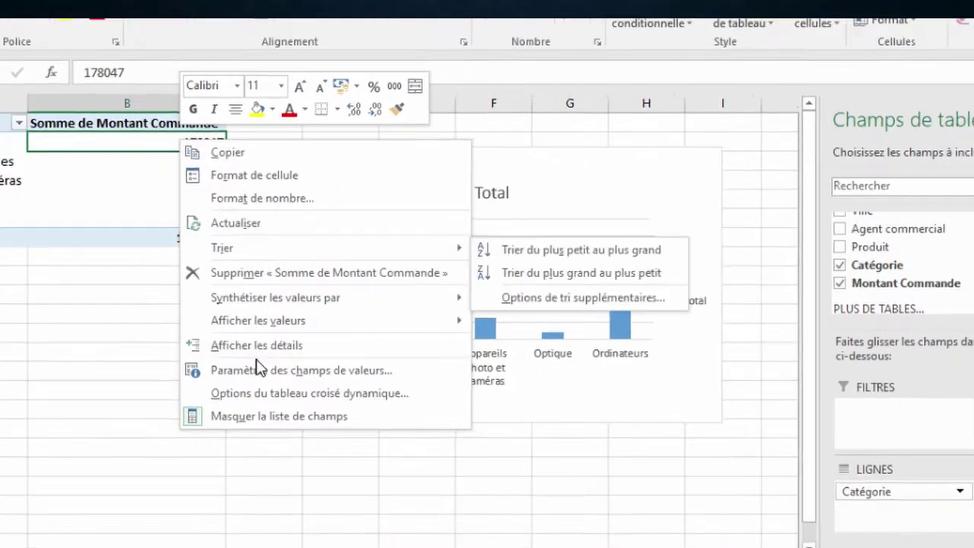
left_click(365, 370)
left_click_drag(412, 226, 503, 133)
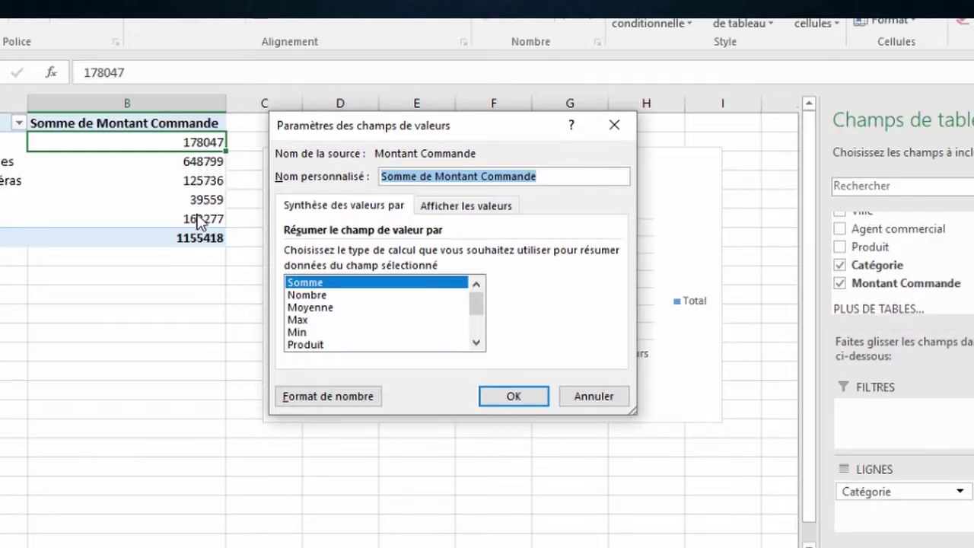
left_click(319, 285)
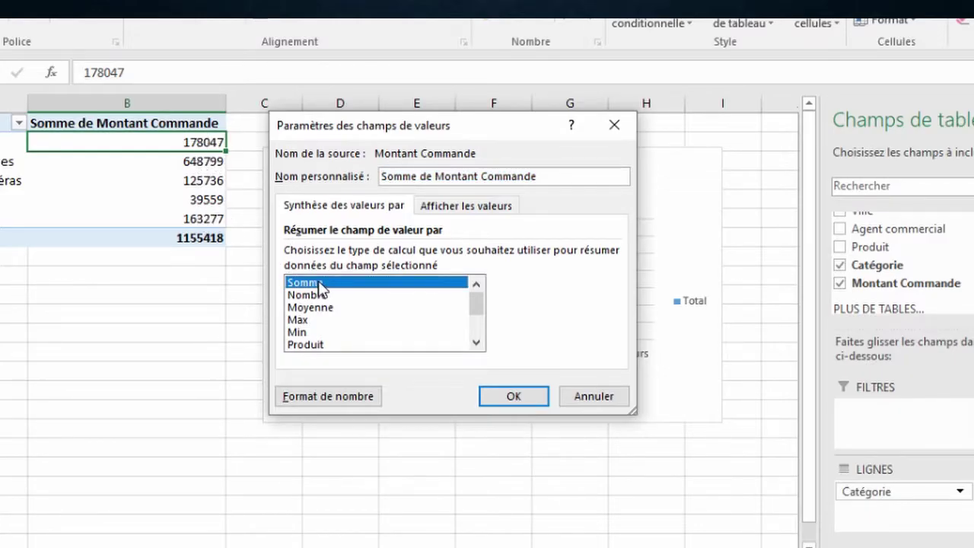
left_click(492, 208)
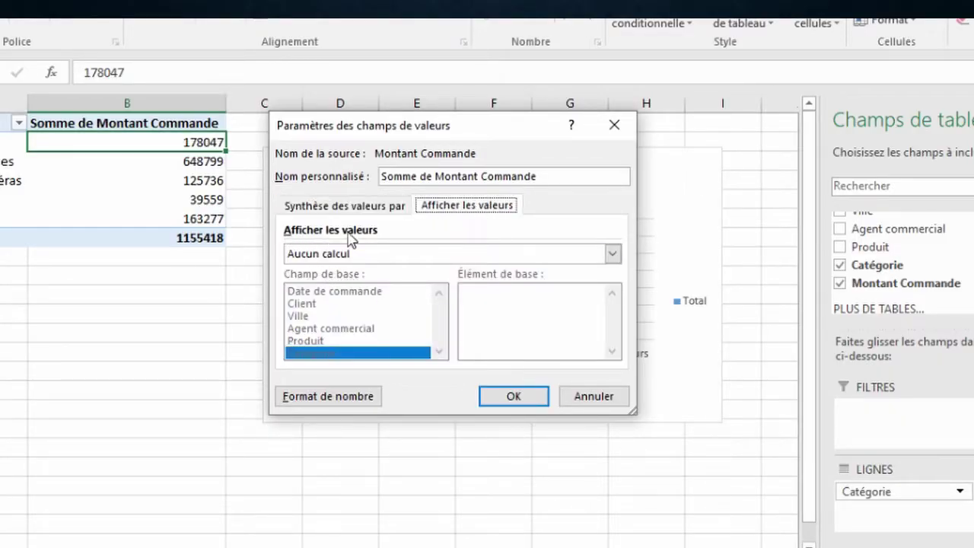
left_click(613, 256)
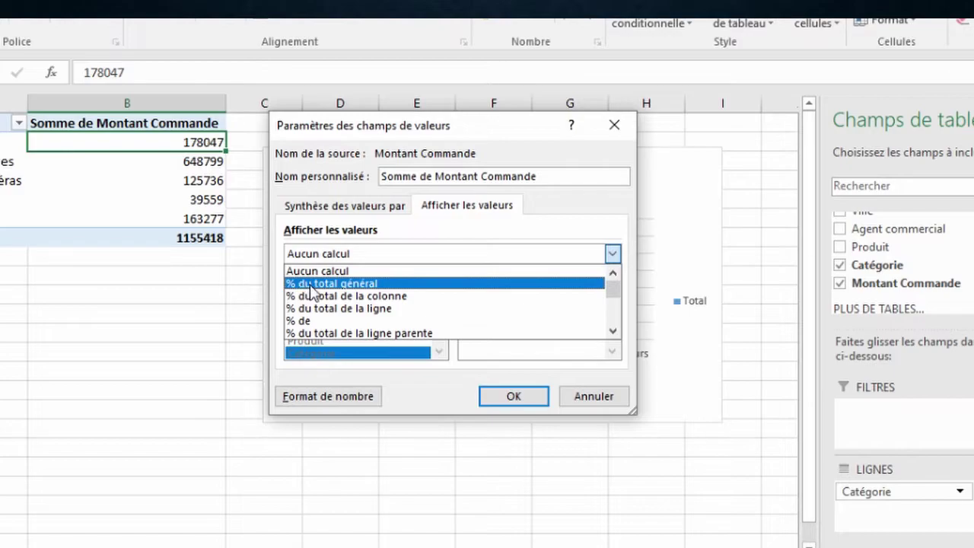
left_click(379, 285)
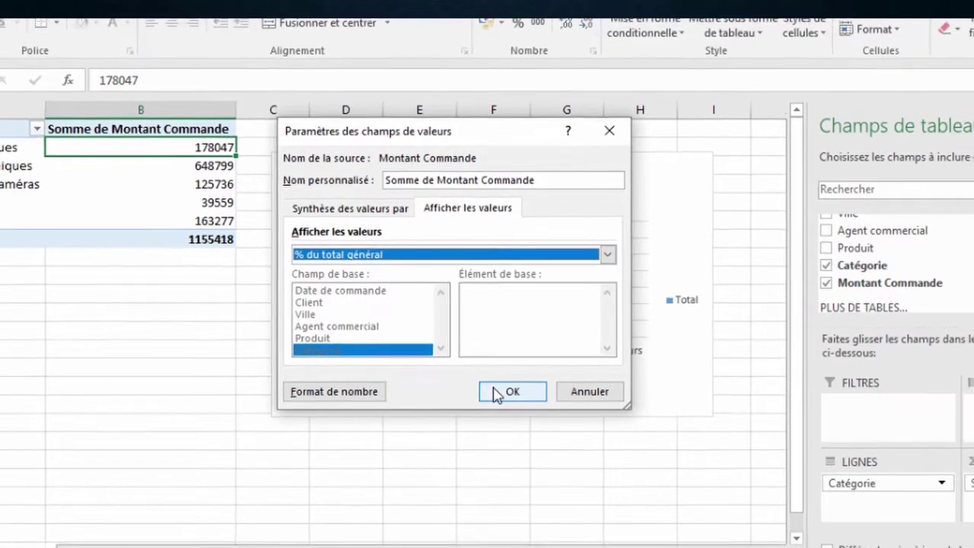
left_click(514, 396)
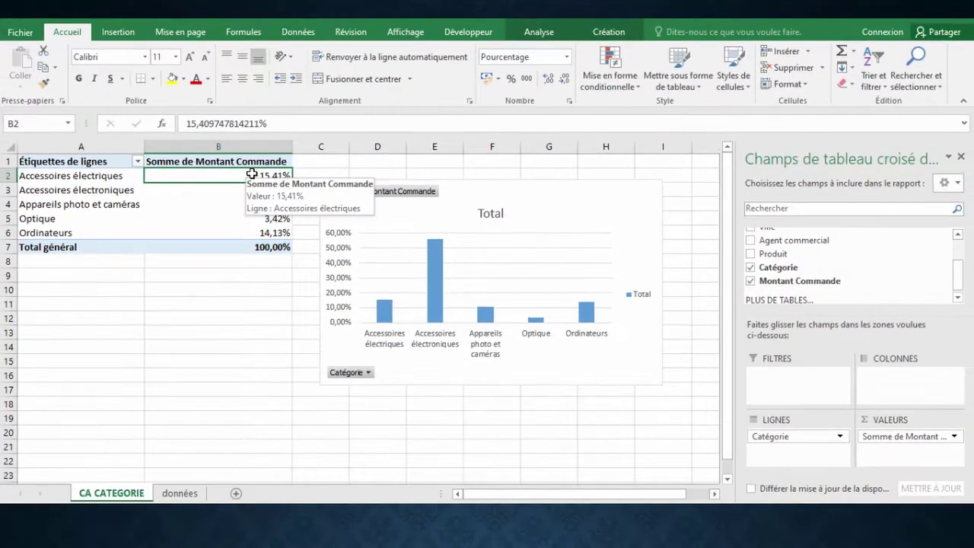
Step: Change the pivot chart's type from clustered column to a 3D pie (Secteurs)
mouse_move(256, 174)
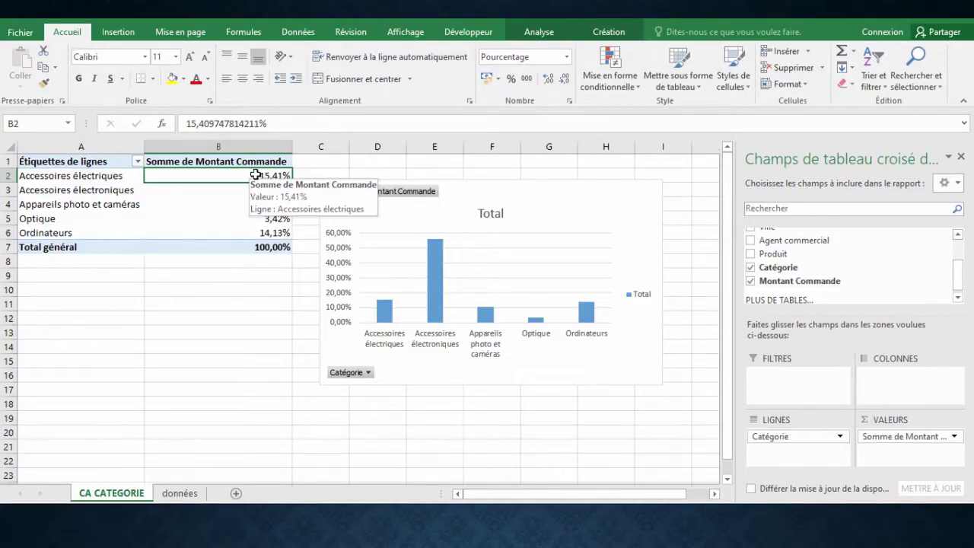
left_click(497, 186)
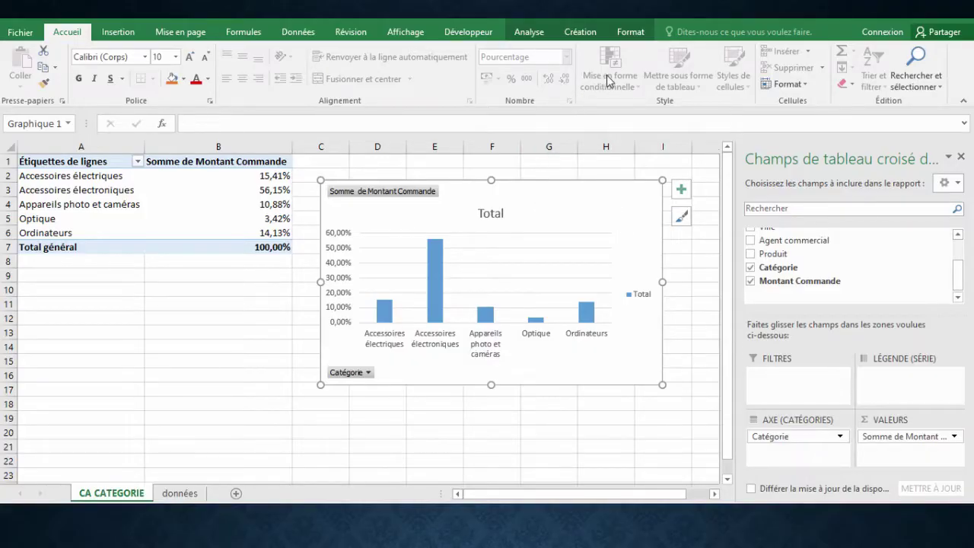
left_click(579, 31)
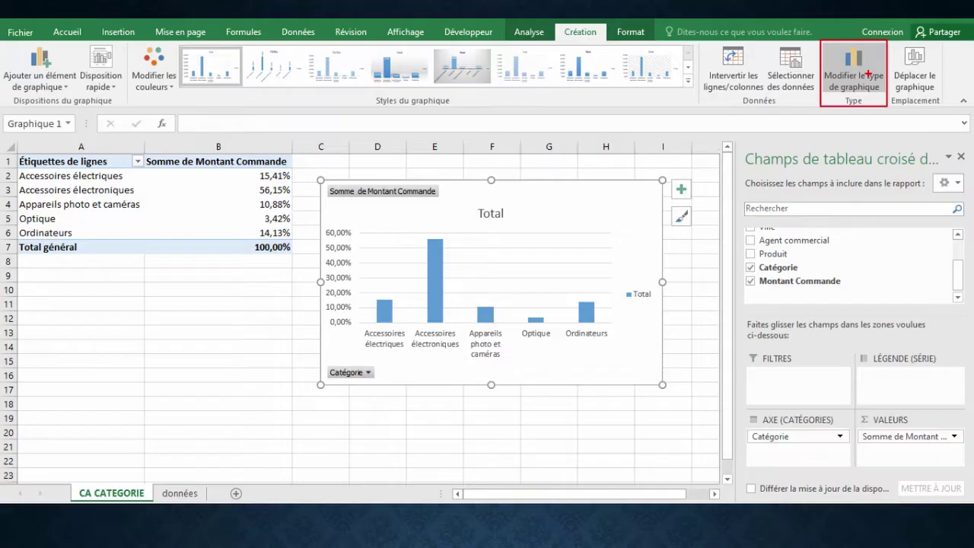
left_click(856, 67)
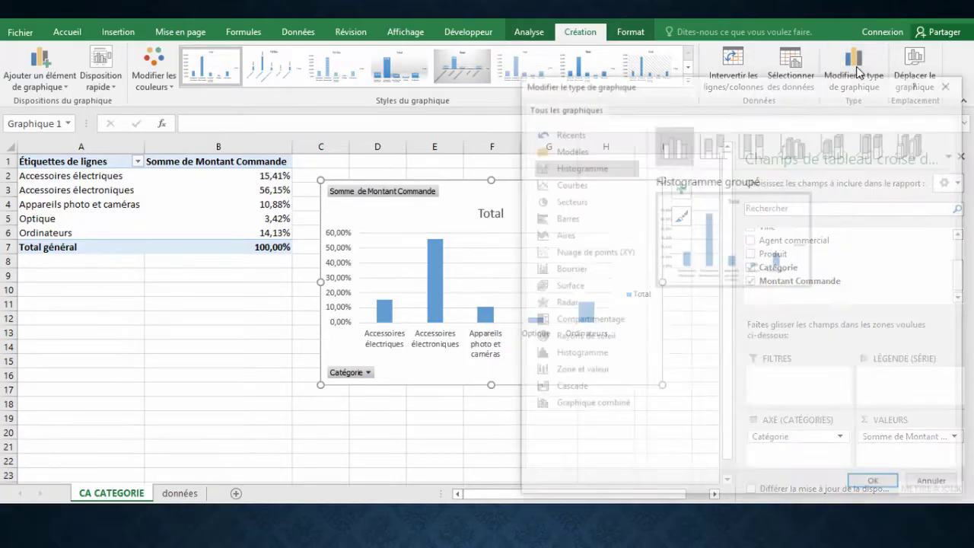
left_click_drag(813, 93, 810, 66)
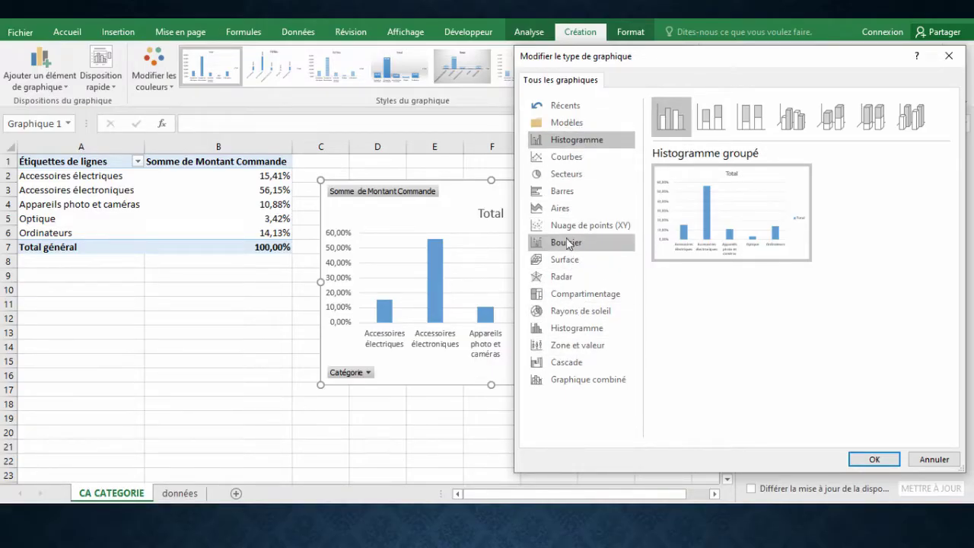
left_click(567, 176)
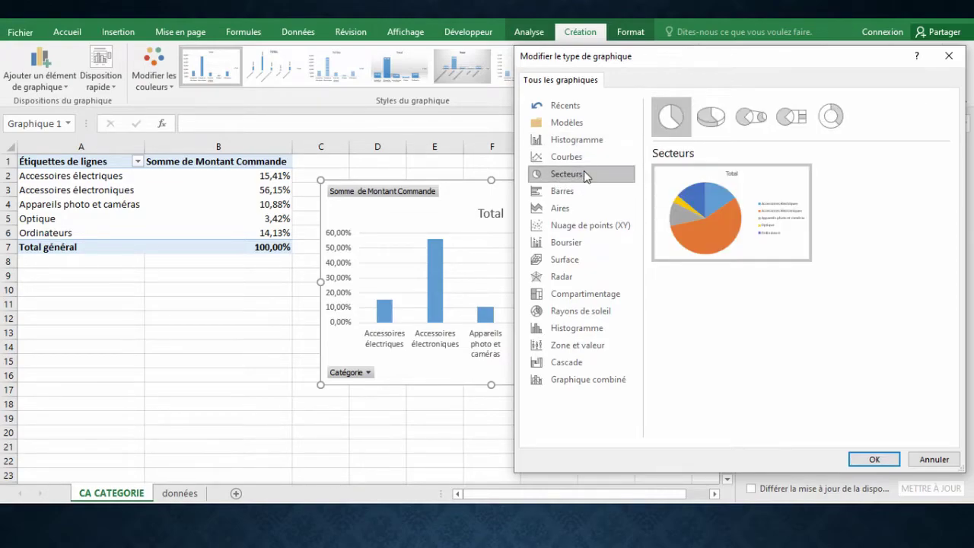
left_click(716, 122)
left_click(874, 459)
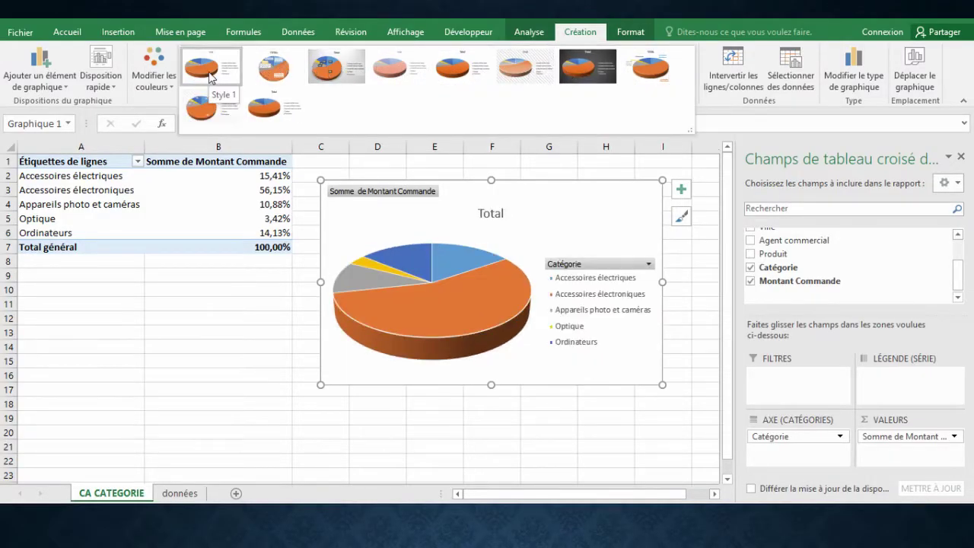
Step: Apply Style 1 to the 3D pie chart and hide all of its field buttons
left_click(210, 78)
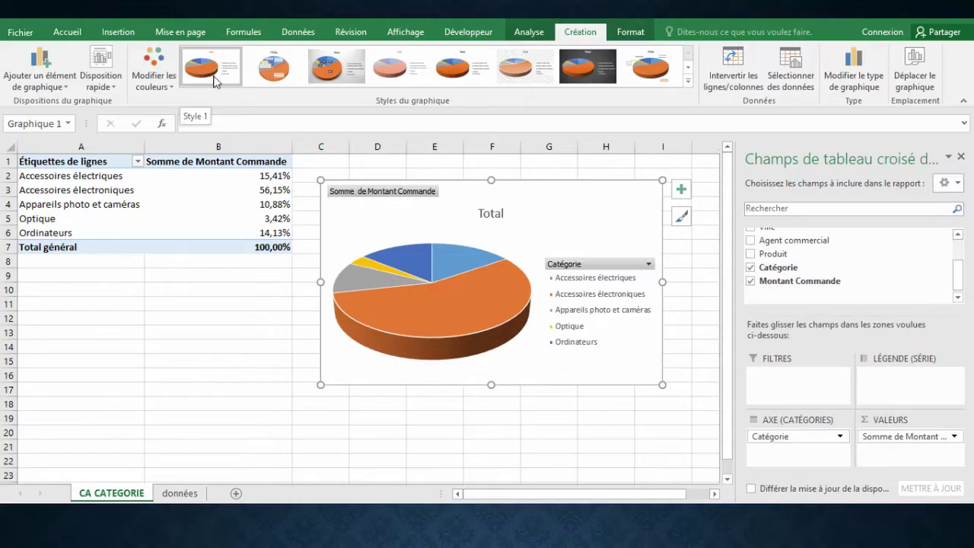
left_click(531, 33)
left_click(914, 78)
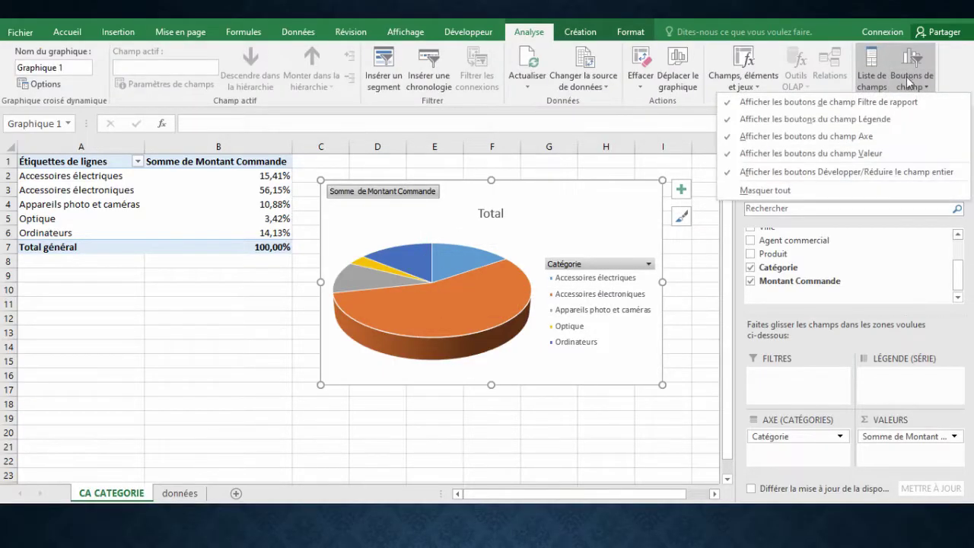
left_click(765, 191)
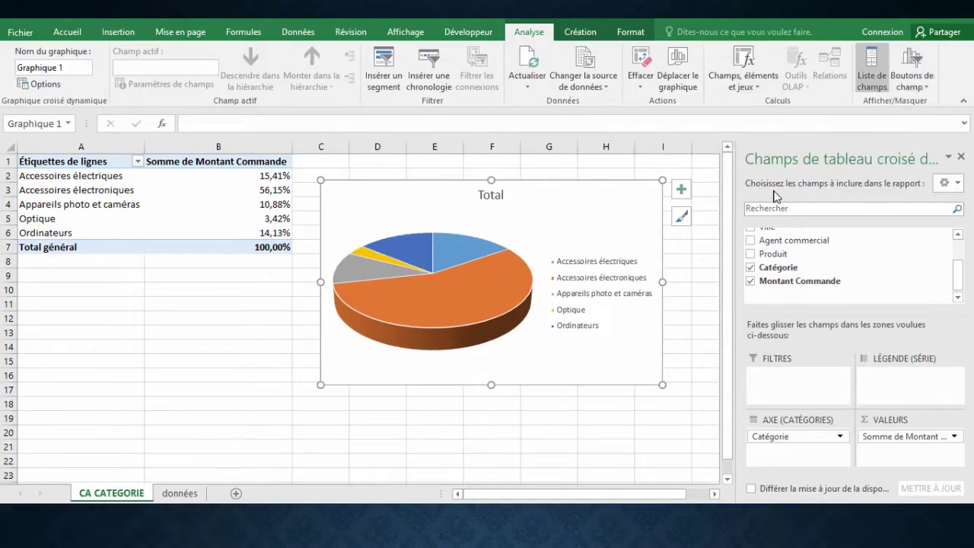
Step: Change the pie chart's title to "CA par catégorie"
left_click(491, 195)
left_click(483, 195)
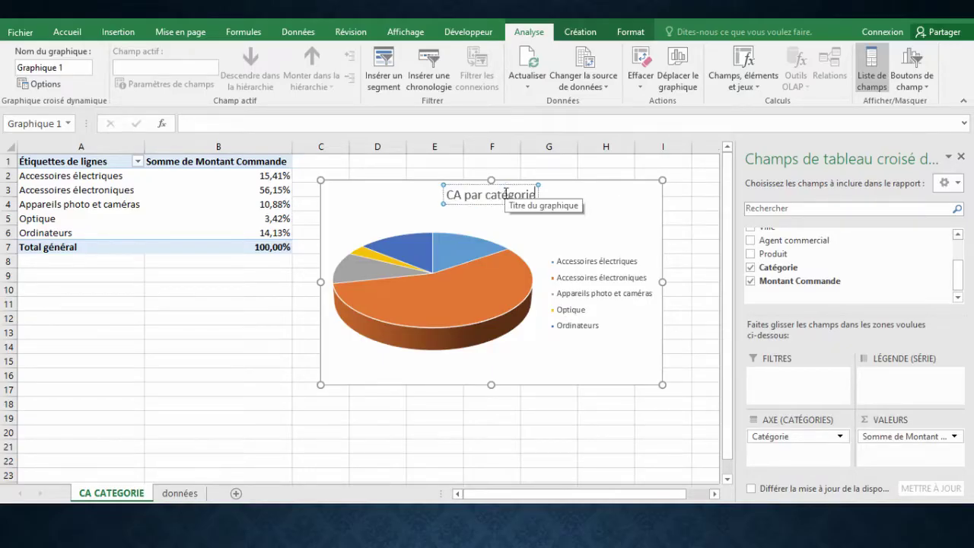
left_click(563, 198)
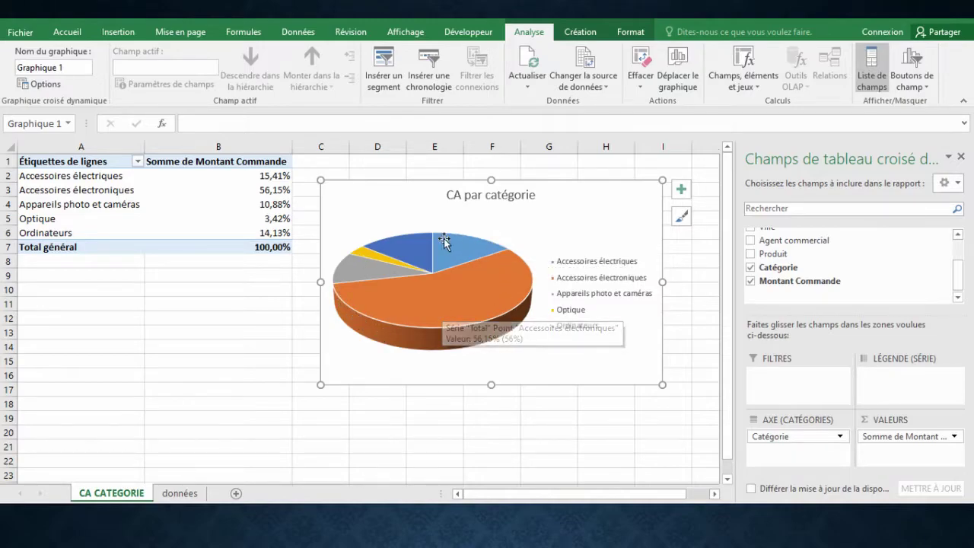
Step: Close the pivot field list and set the pie series' border to Aucun trait in the series formatting options
left_click(455, 294)
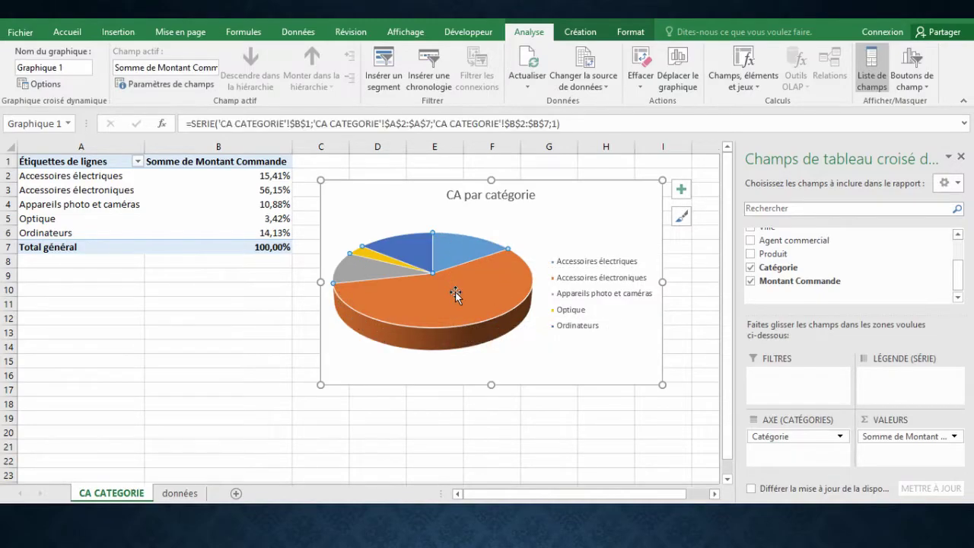
right_click(456, 295)
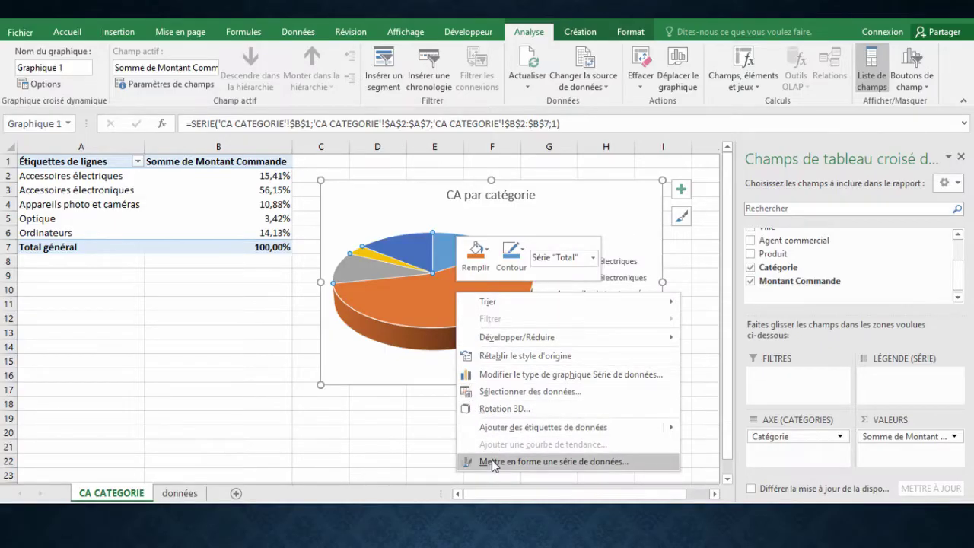
left_click(585, 463)
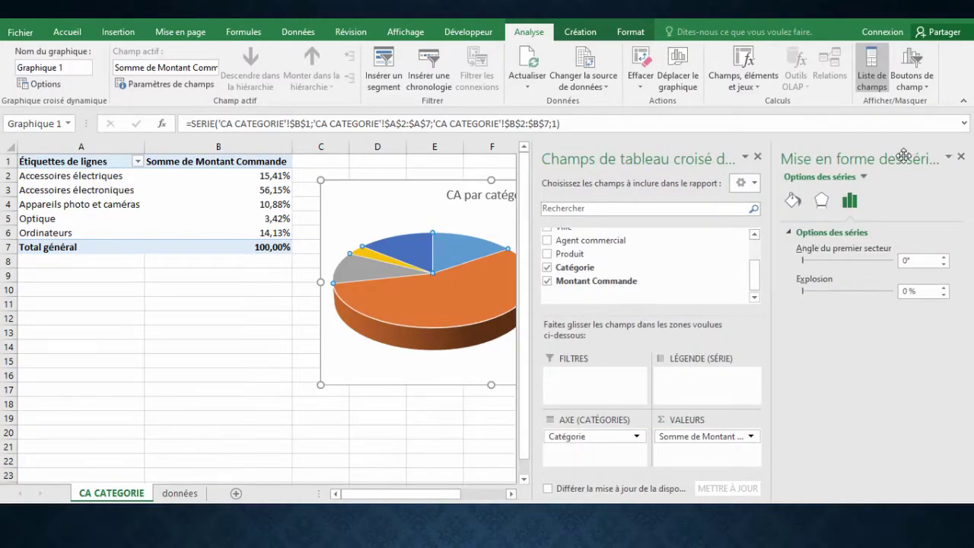
left_click(758, 158)
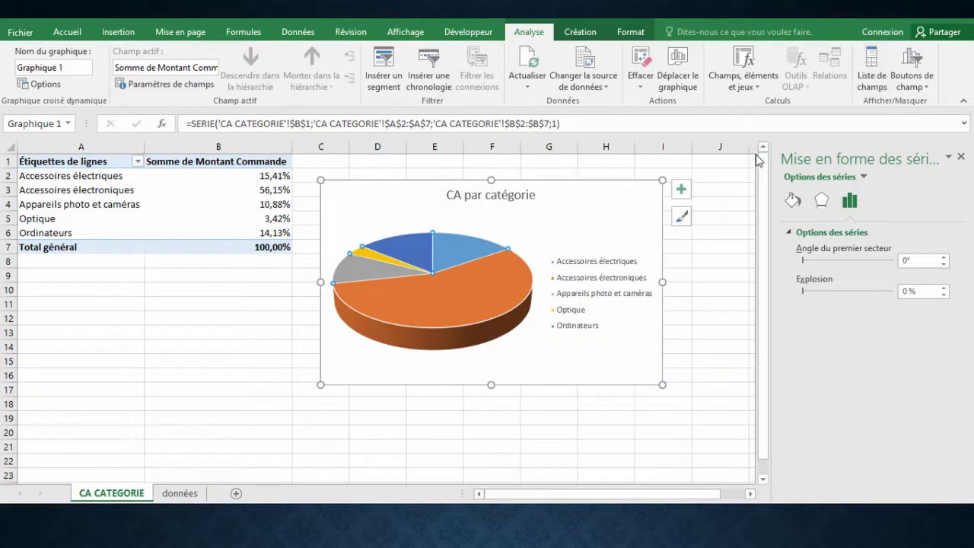
left_click(794, 201)
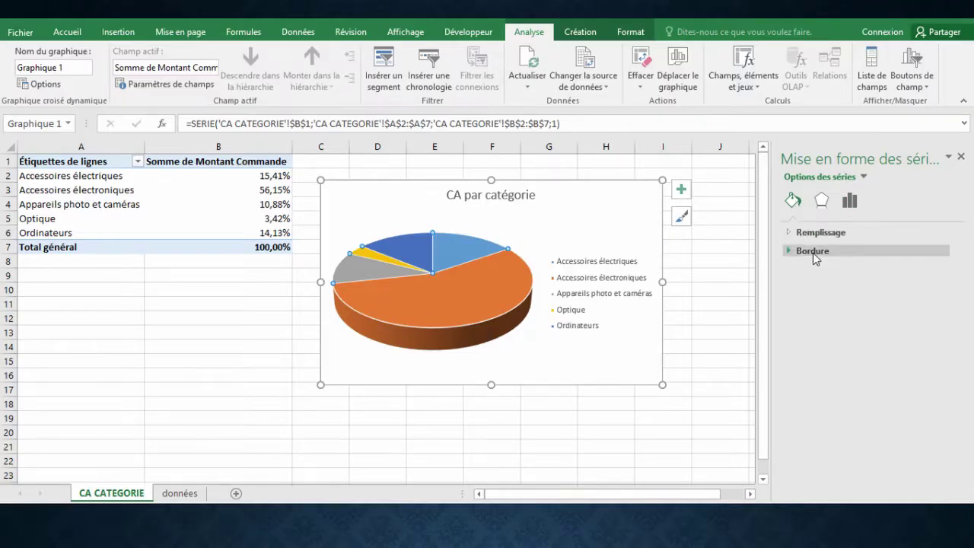
left_click(812, 252)
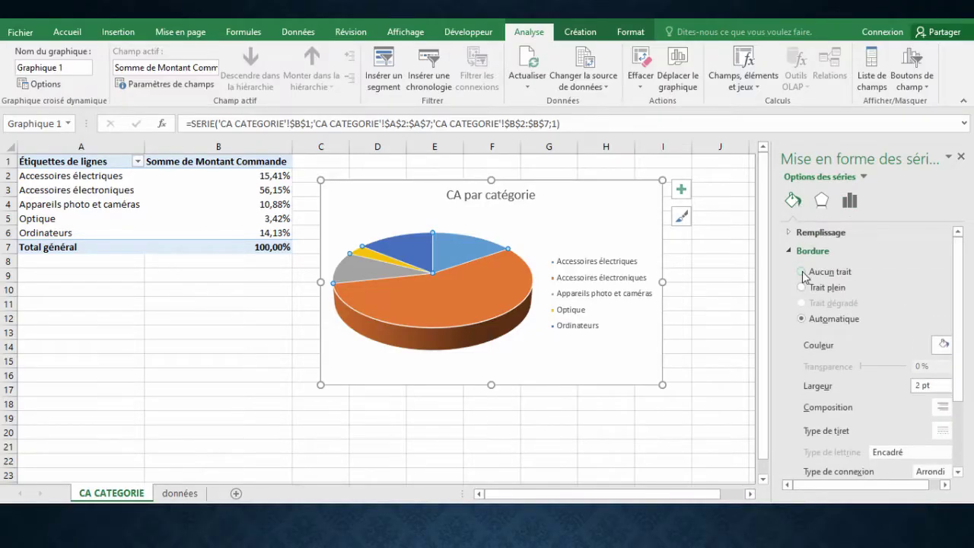
left_click(802, 271)
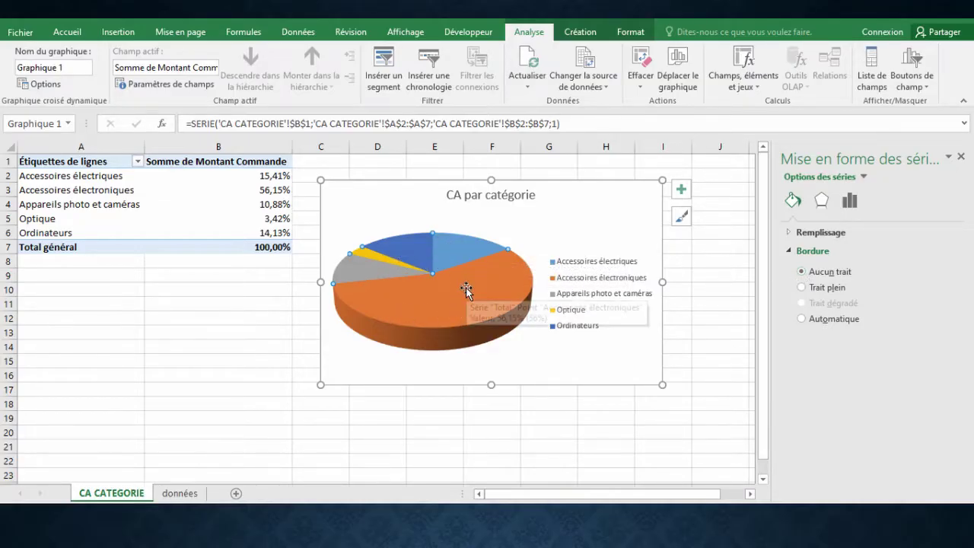
Step: Pull the Accessoires électroniques, Accessoires électriques, Ordinateurs and Appareils photo et caméras slices outward one by one to explode the pie
left_click_drag(466, 287, 474, 306)
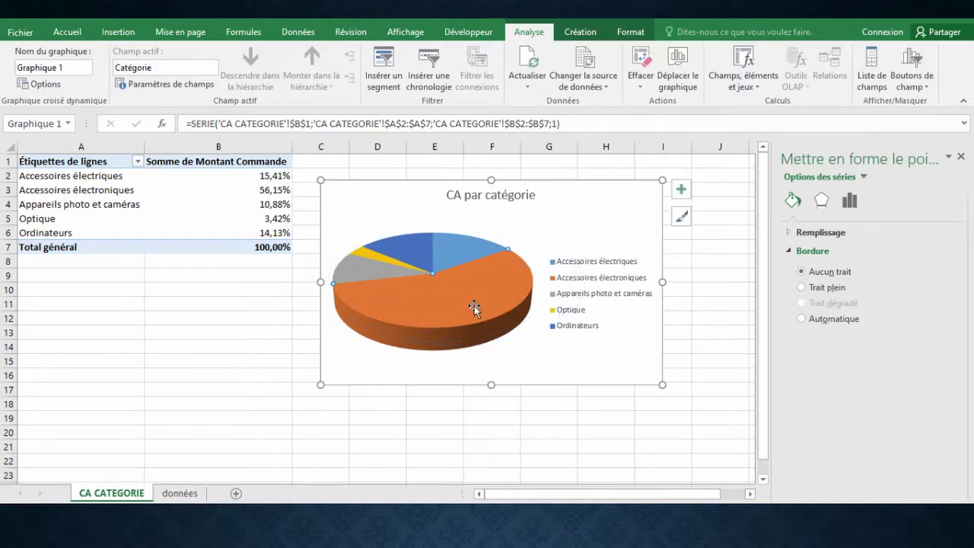
left_click(469, 253)
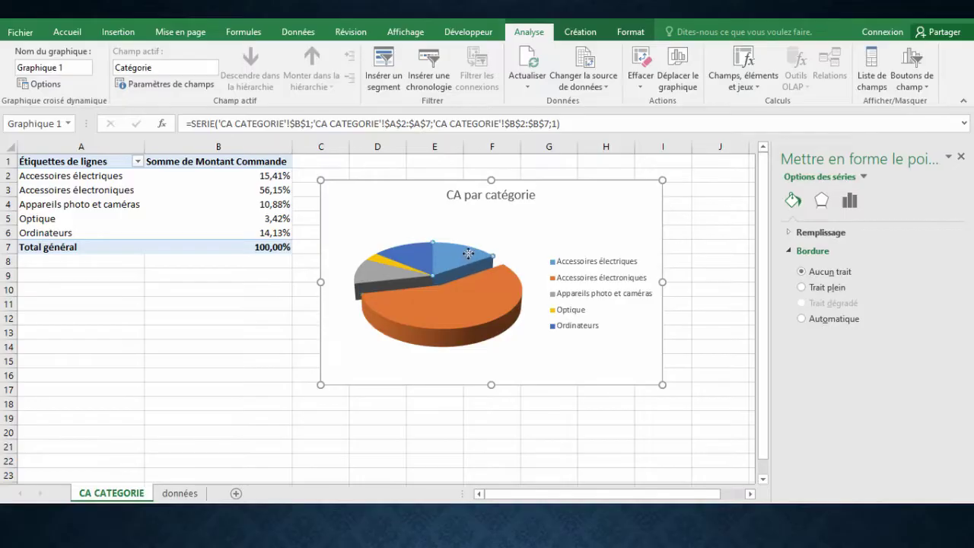
left_click_drag(474, 252, 417, 244)
left_click(418, 246)
left_click_drag(373, 273, 361, 275)
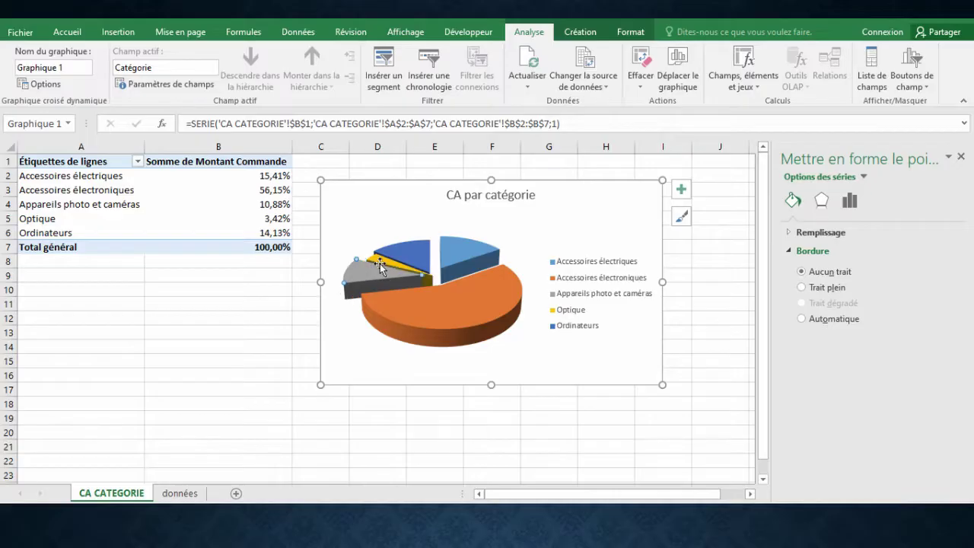
Step: Add data labels to the pie series and include the category name (Nom de catégorie) alongside the value
left_click(456, 258)
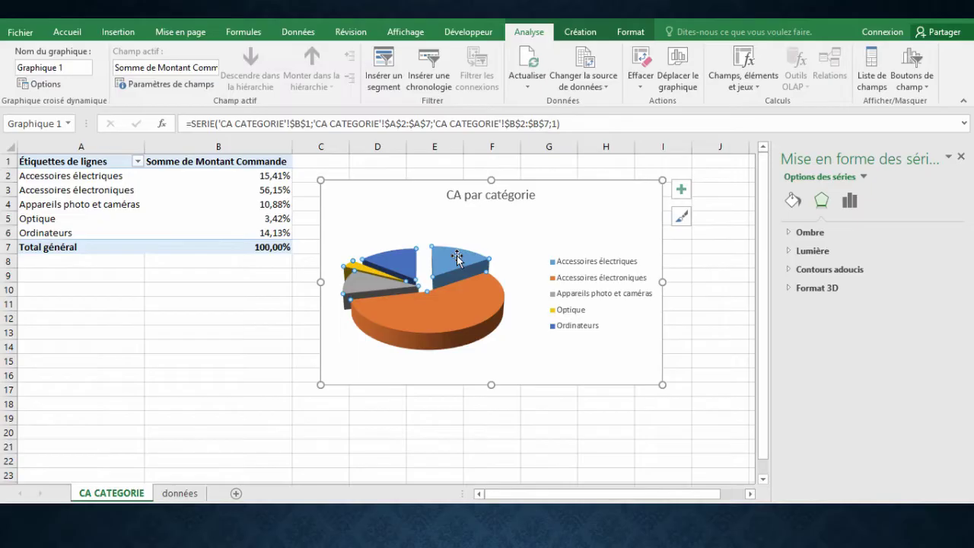
left_click(682, 192)
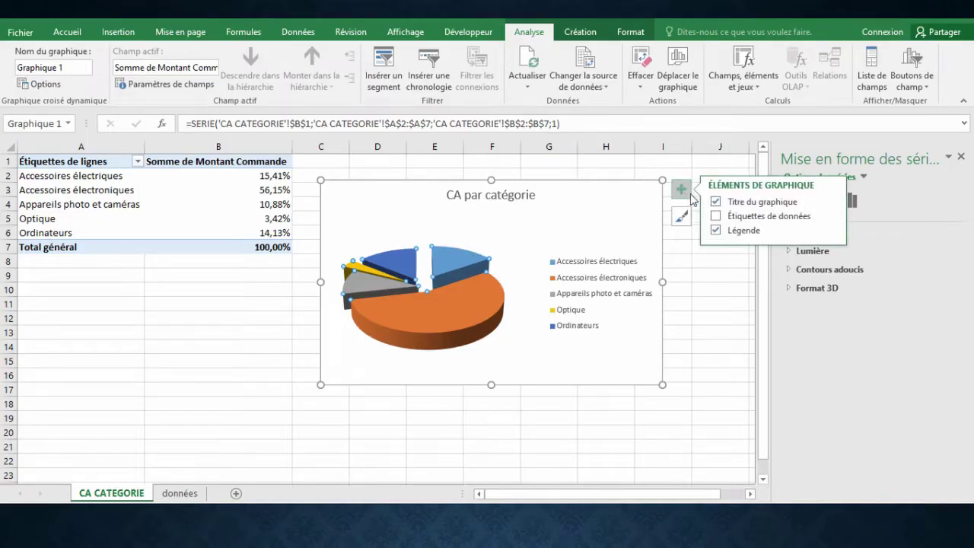
left_click(715, 218)
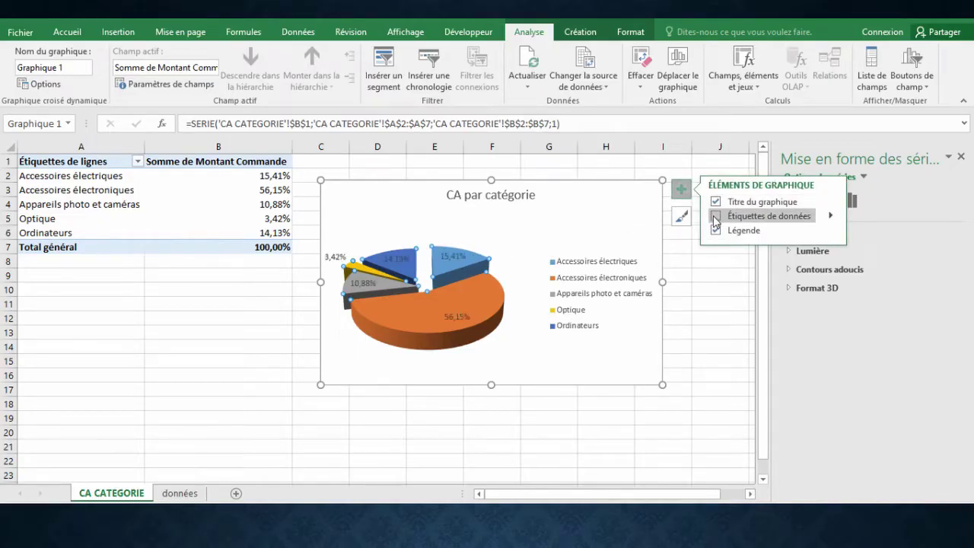
left_click(462, 259)
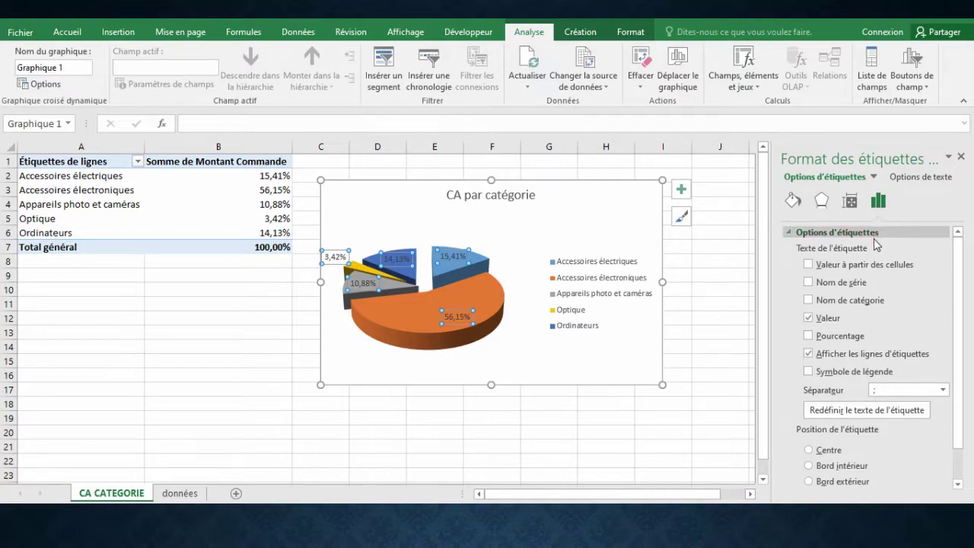
scroll(876, 221, "down", 1)
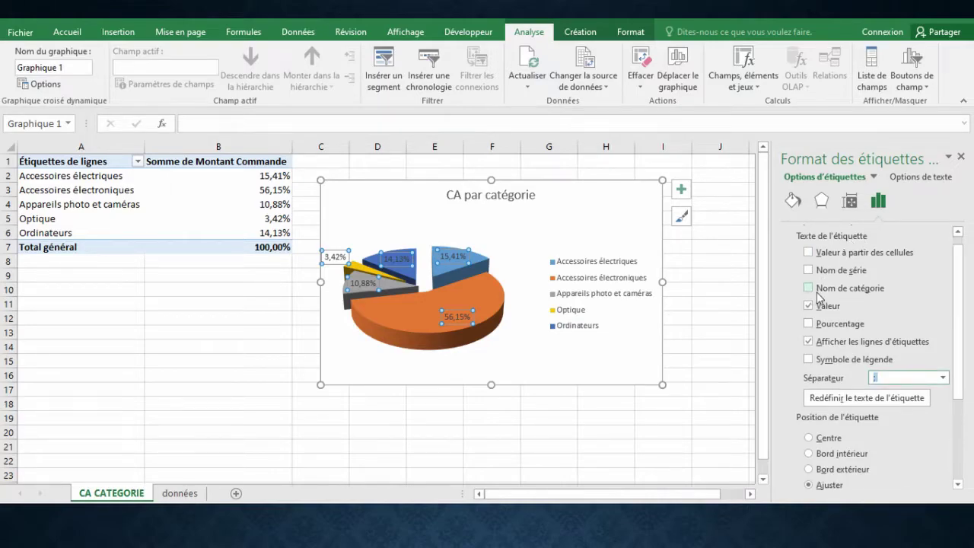
left_click(809, 288)
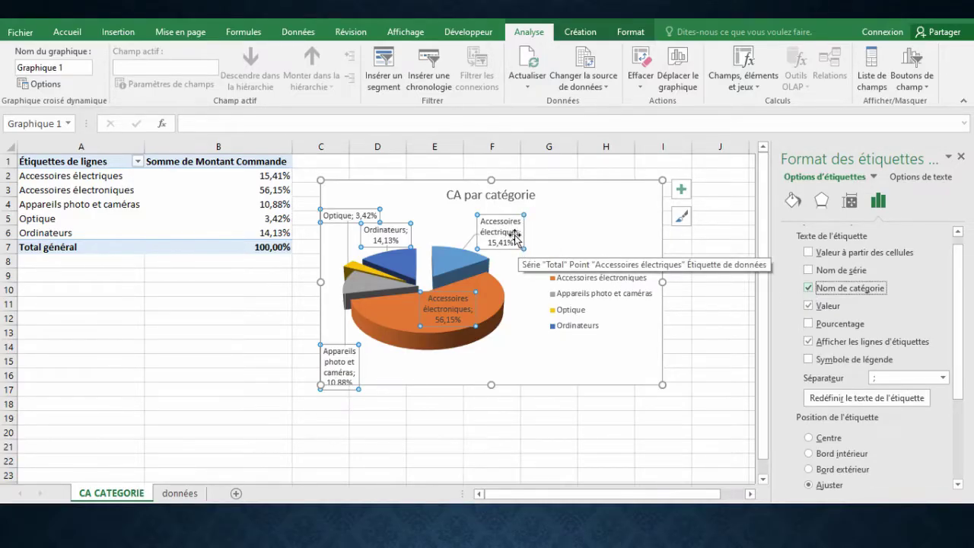
Step: Enlarge the pie chart's area and shift it so that the longer data labels fit inside
left_click(659, 385)
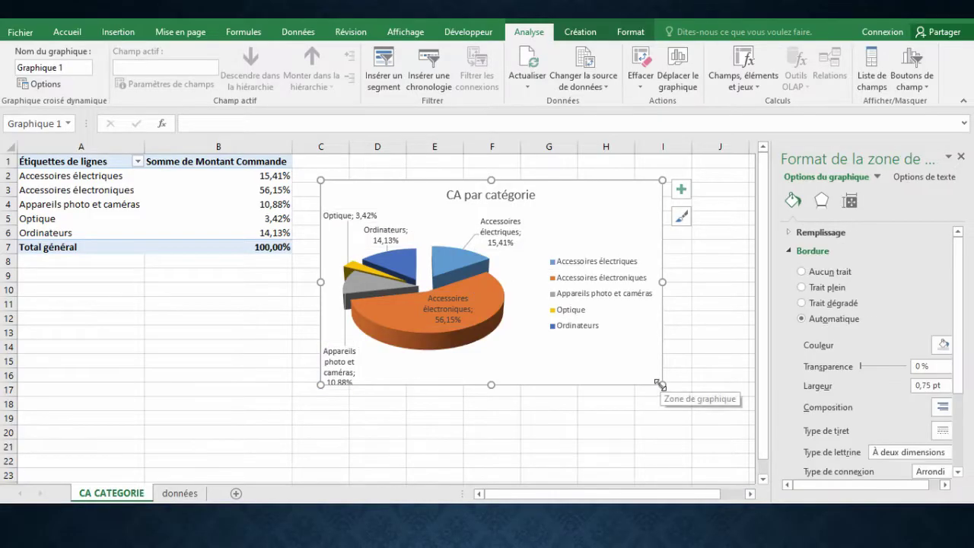
left_click_drag(669, 393, 717, 421)
mouse_move(468, 180)
left_mouse_down()
mouse_move(447, 183)
mouse_move(448, 198)
left_mouse_up()
Step: Delete the chart's legend and move the plot area into the freed space toward the chart's centre
left_click(704, 340)
key("Delete")
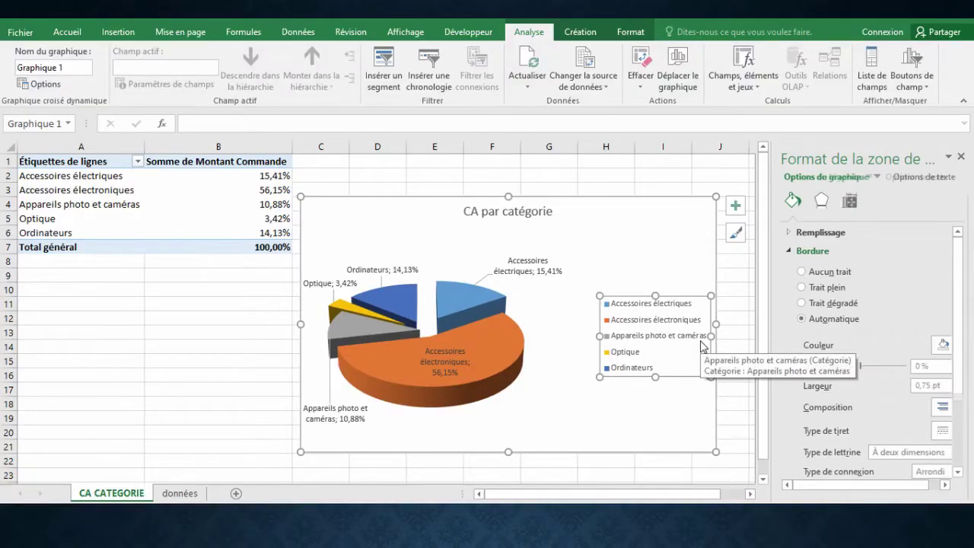
left_click(469, 272)
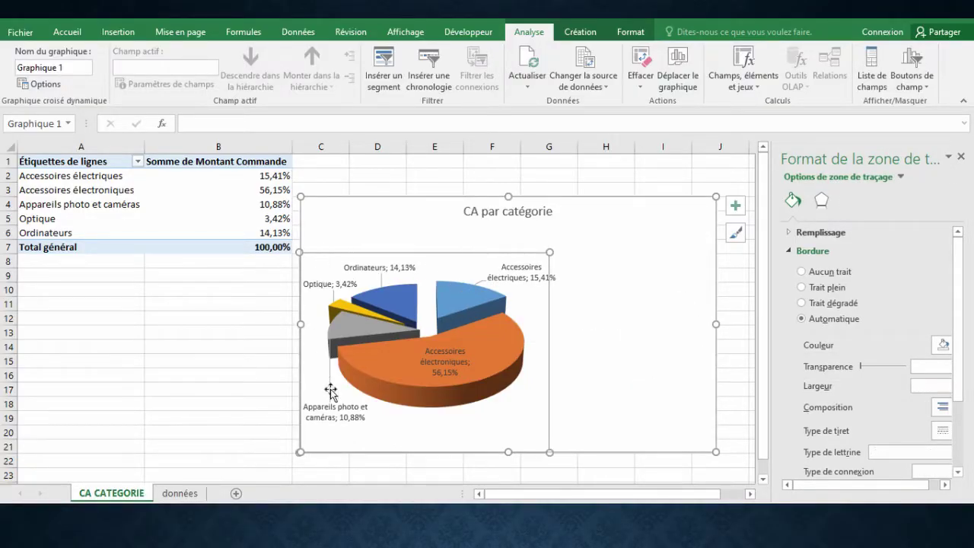
mouse_move(476, 251)
left_mouse_down()
mouse_move(557, 252)
mouse_move(575, 240)
left_mouse_up()
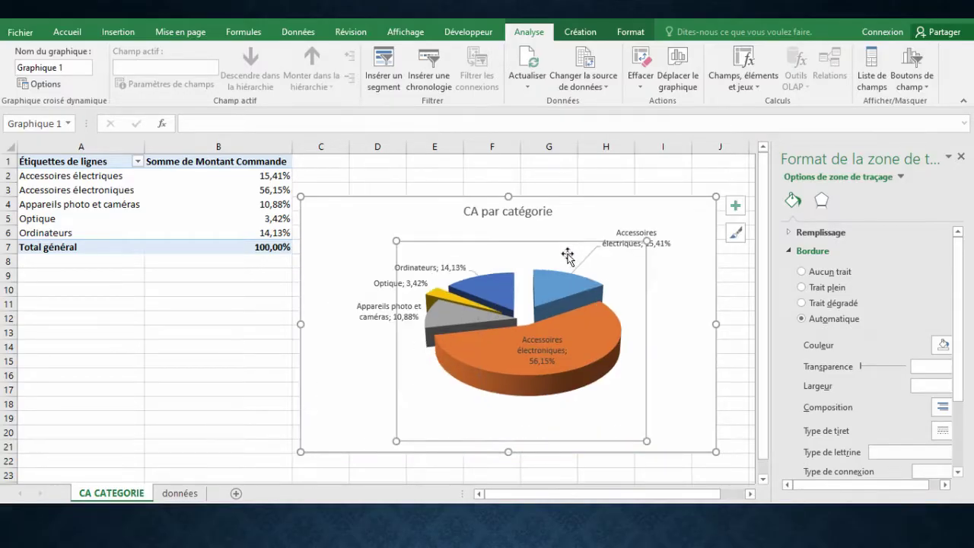
Step: Set the position of the pie's data labels to Bord extérieur
left_click(600, 215)
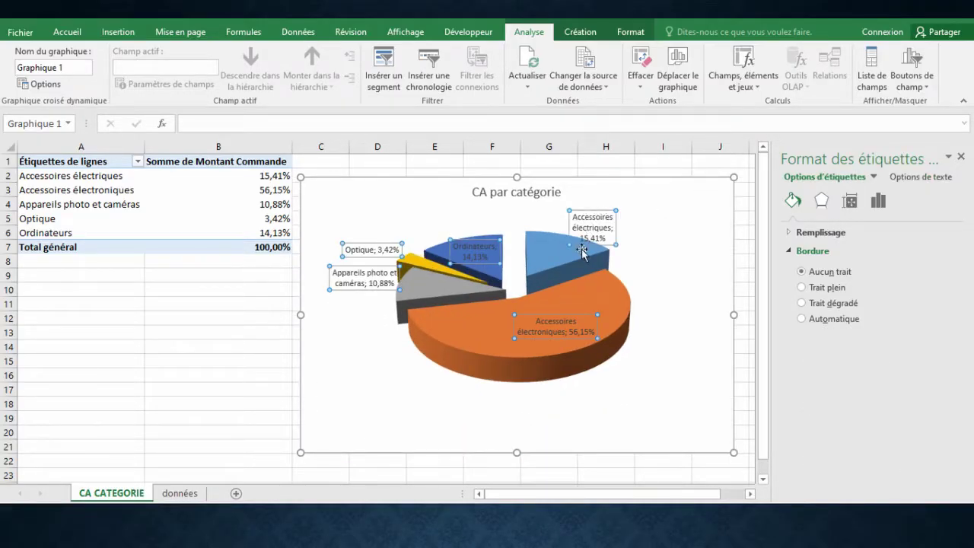
left_click(881, 202)
left_click(876, 234)
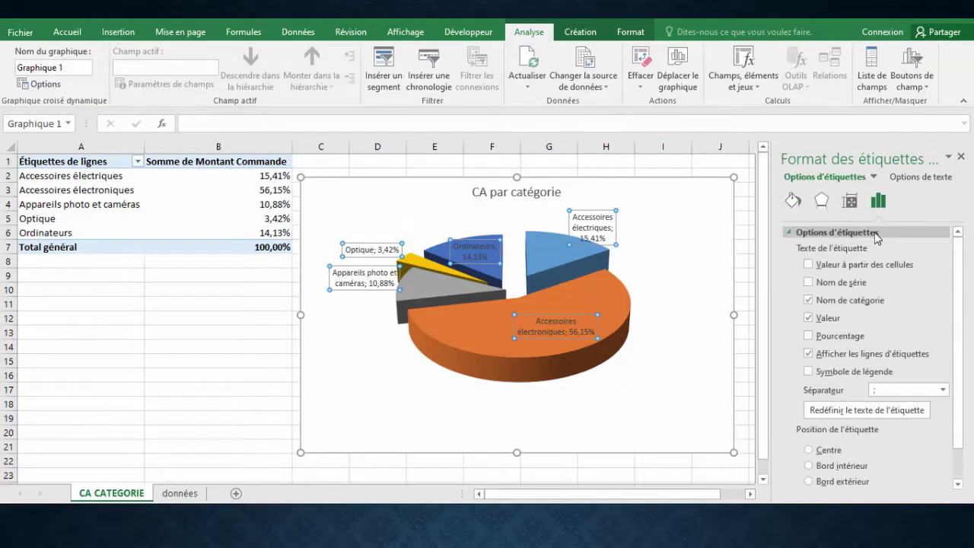
scroll(897, 286, "down", 1)
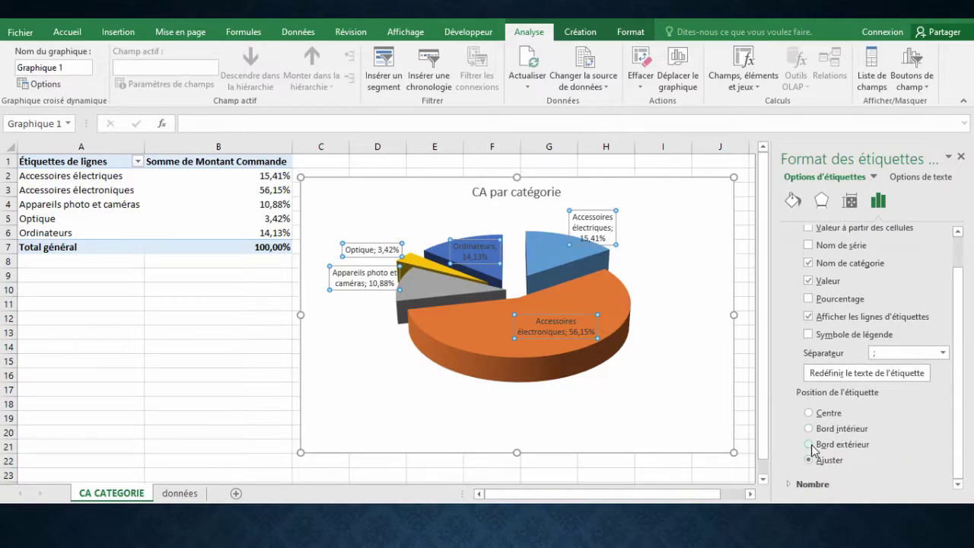
left_click(812, 447)
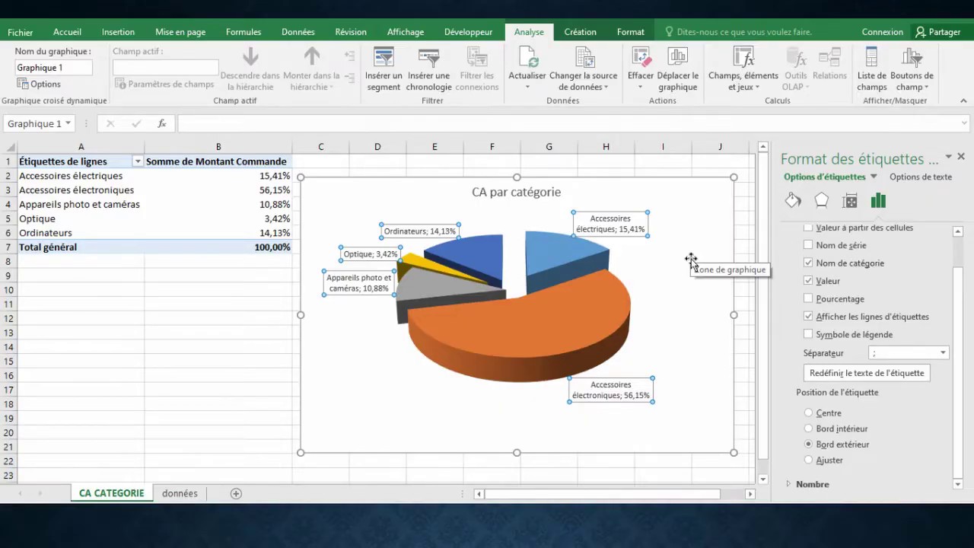
Step: Format the data labels' text in dark blue and bold
left_click(617, 223)
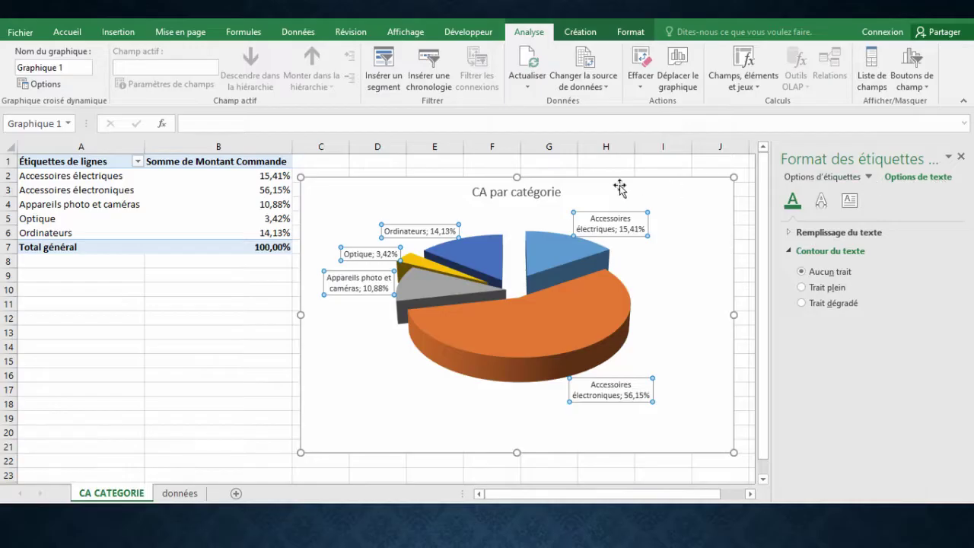
left_click(65, 34)
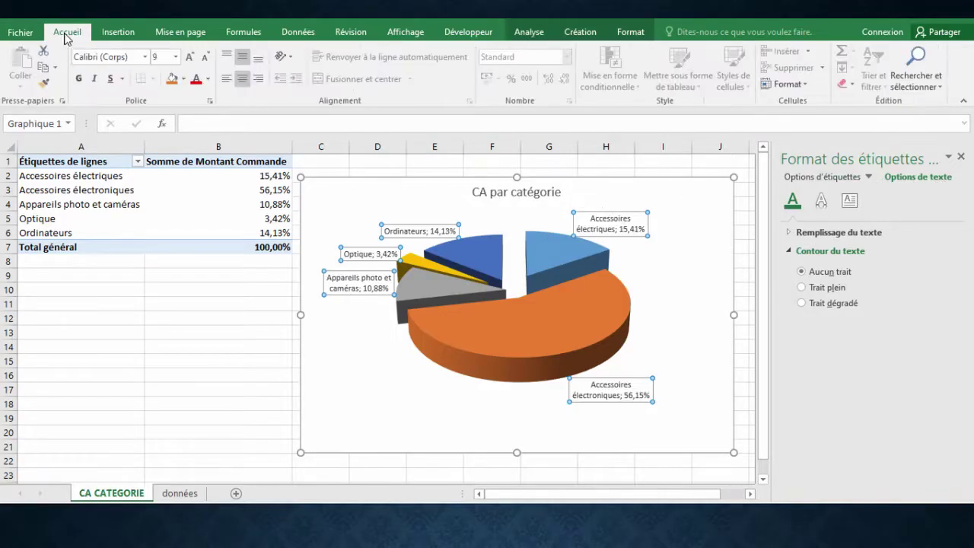
left_click(208, 78)
left_click(80, 79)
Step: Change the chart title to "CA par catégorie de produit" and format it in larger dark blue text
left_click(475, 194)
left_click_drag(473, 193, 563, 194)
left_click(196, 79)
left_click(191, 59)
left_click(191, 58)
left_click(191, 58)
key("ctrl+z")
left_click(675, 188)
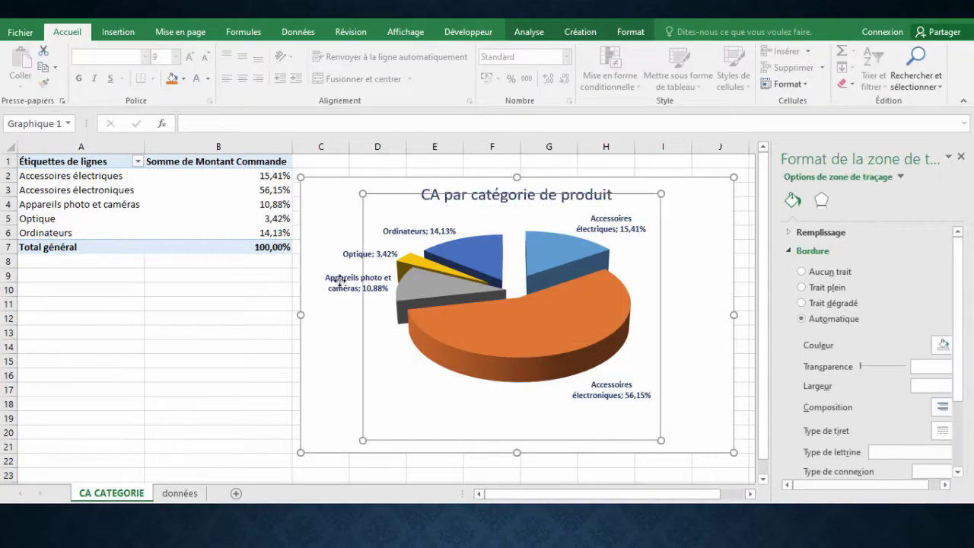
Step: Move the Appareils photo et caméras and Ordinateurs data labels slightly away from their slices
left_click(355, 275)
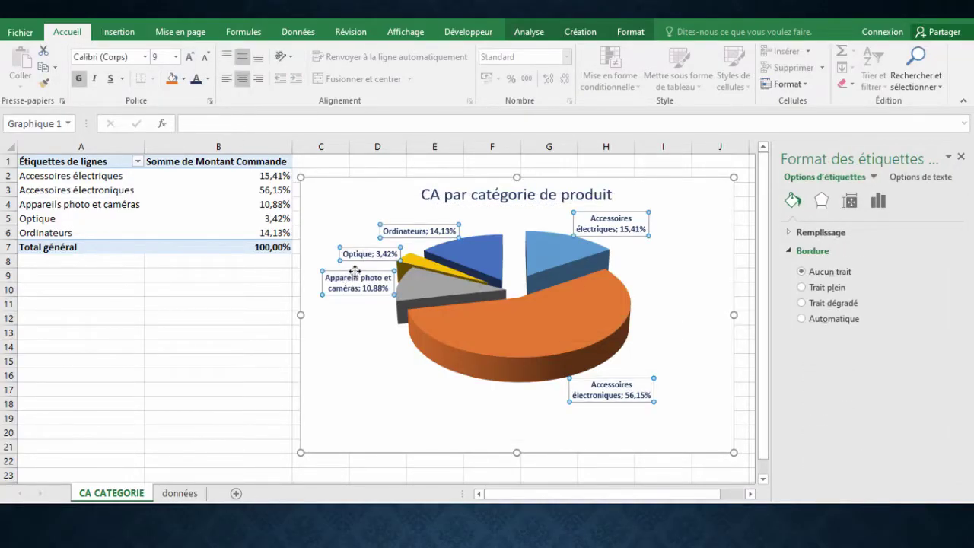
left_click(355, 272)
left_click_drag(374, 272, 356, 280)
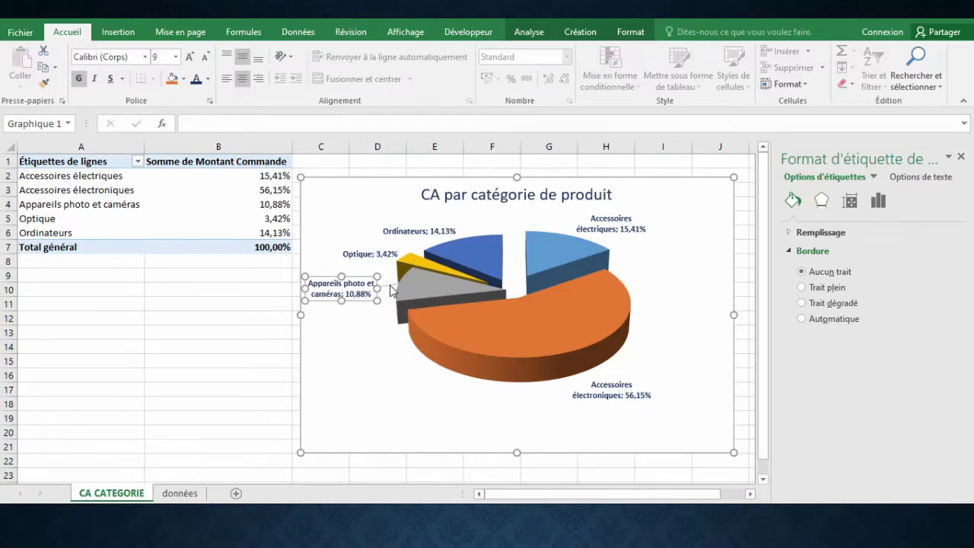
left_click(393, 292)
left_click(388, 307)
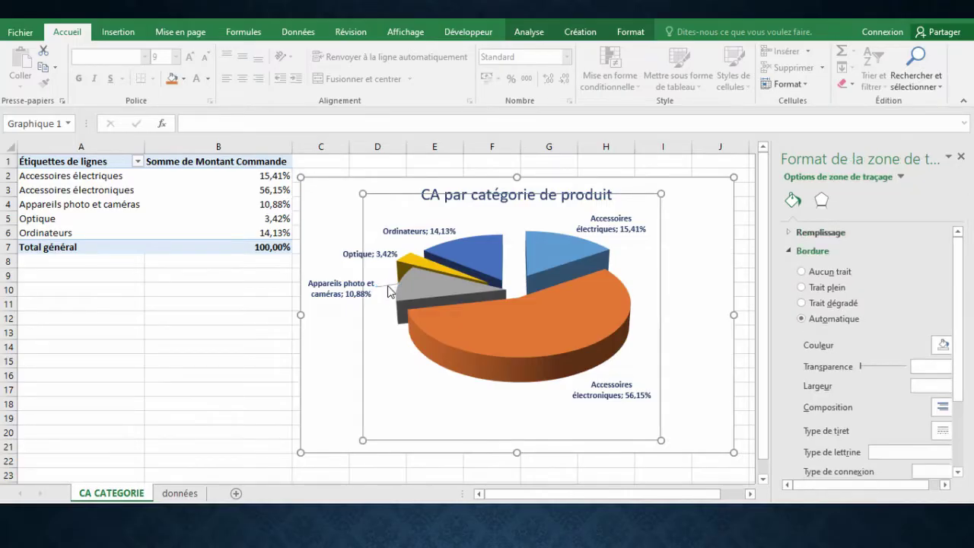
left_click(388, 288)
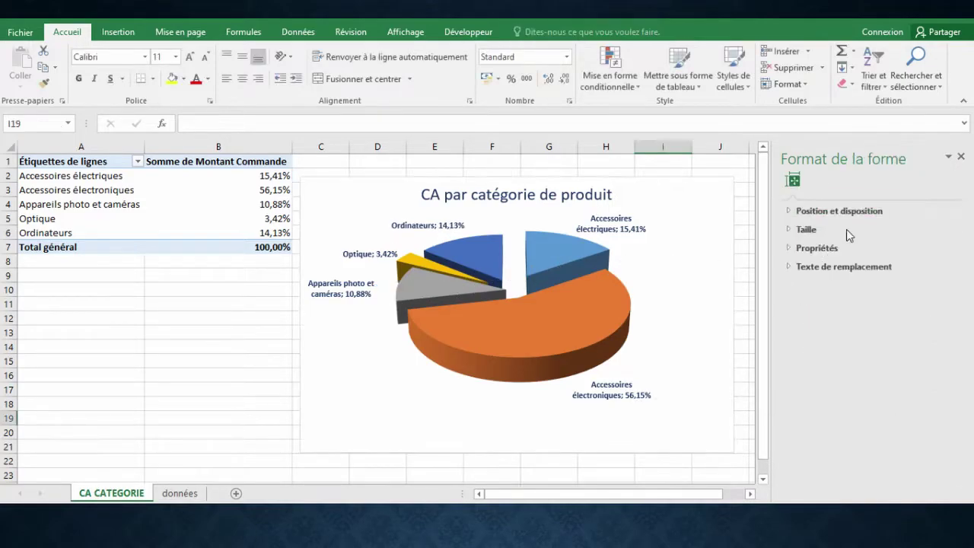
Step: Close the formatting pane and move the chart up to the first row beside the pivot table
left_click(960, 158)
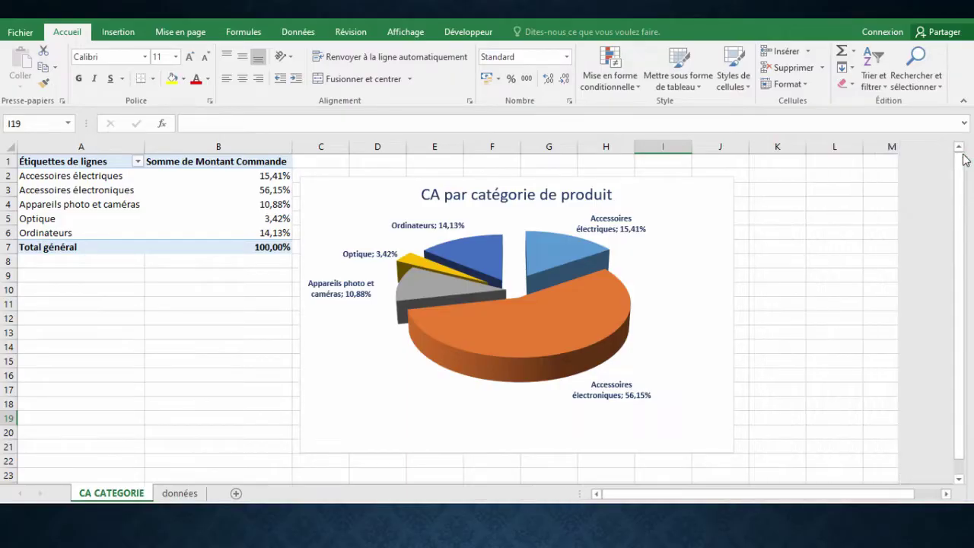
left_click_drag(539, 239, 546, 219)
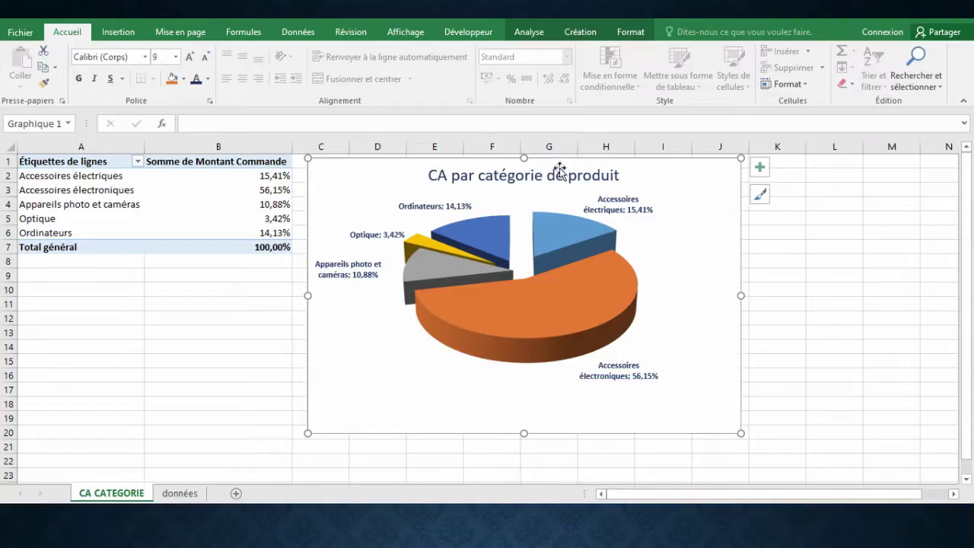
Step: Insert a slicer on the Catégorie field for the pie pivot chart
left_click(531, 33)
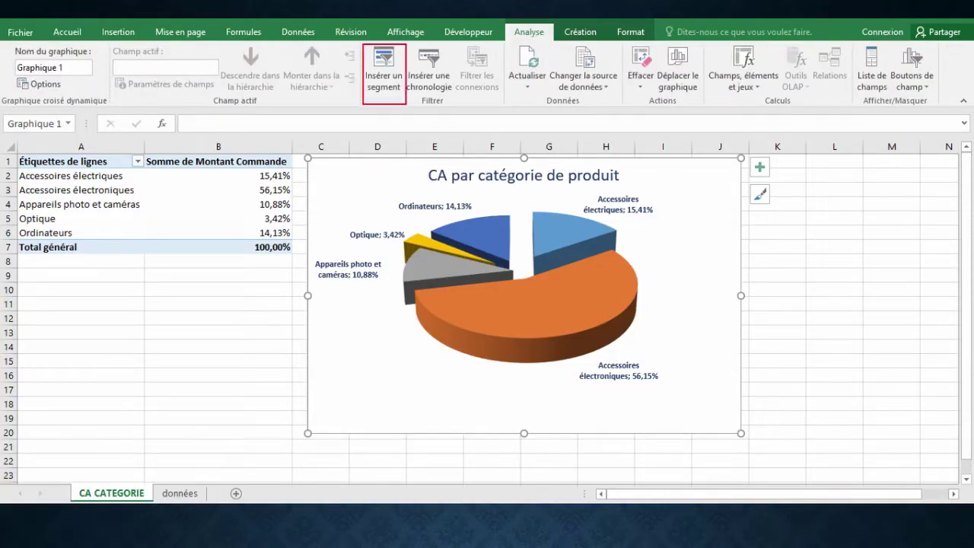
left_click(384, 74)
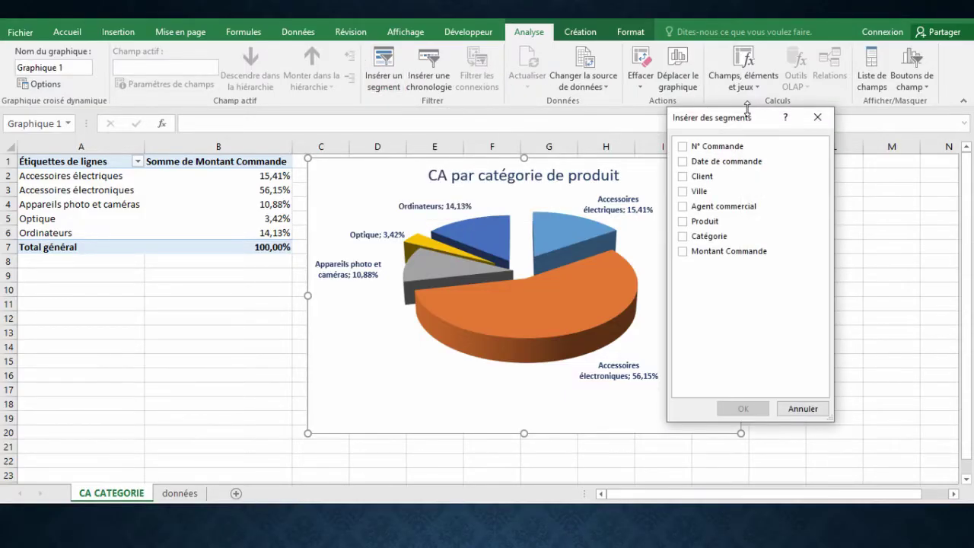
left_click(683, 241)
left_click(746, 406)
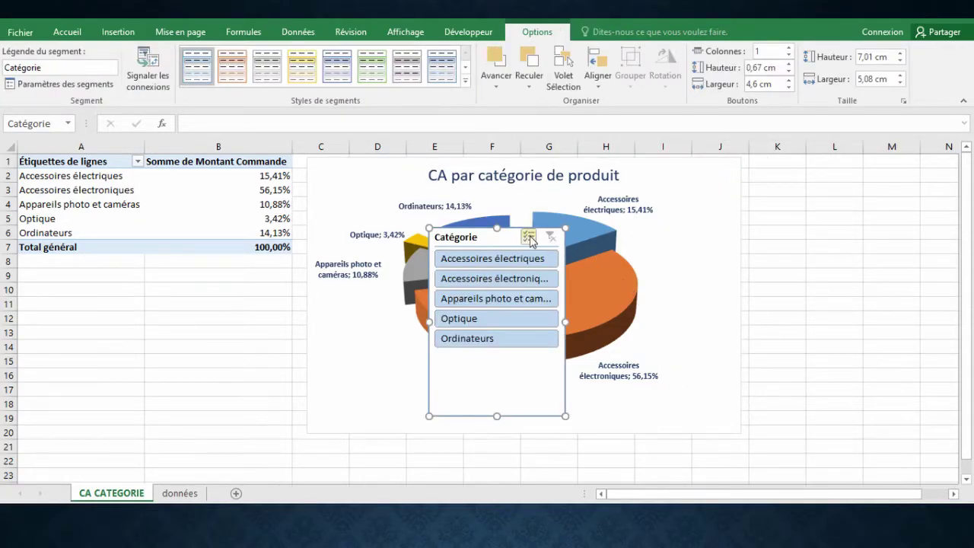
Step: Place the Catégorie slicer beside the pie chart and resize it to about 5,05 cm high and 6,64 cm wide
left_click_drag(522, 226, 845, 182)
left_click_drag(889, 368, 881, 316)
left_click_drag(881, 248, 932, 248)
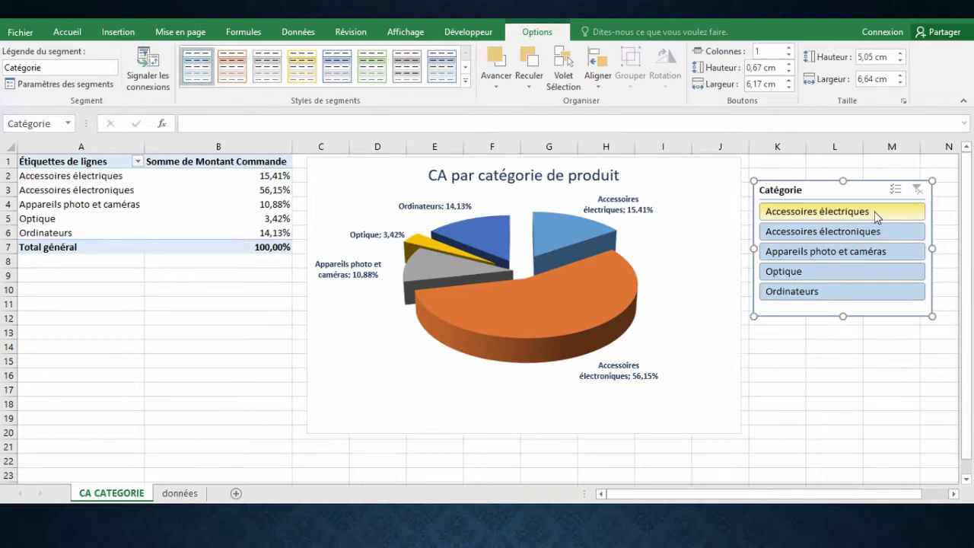
Step: Test the slicer by filtering on Accessoires électroniques and clear the filter
left_click(868, 232)
left_click(912, 191)
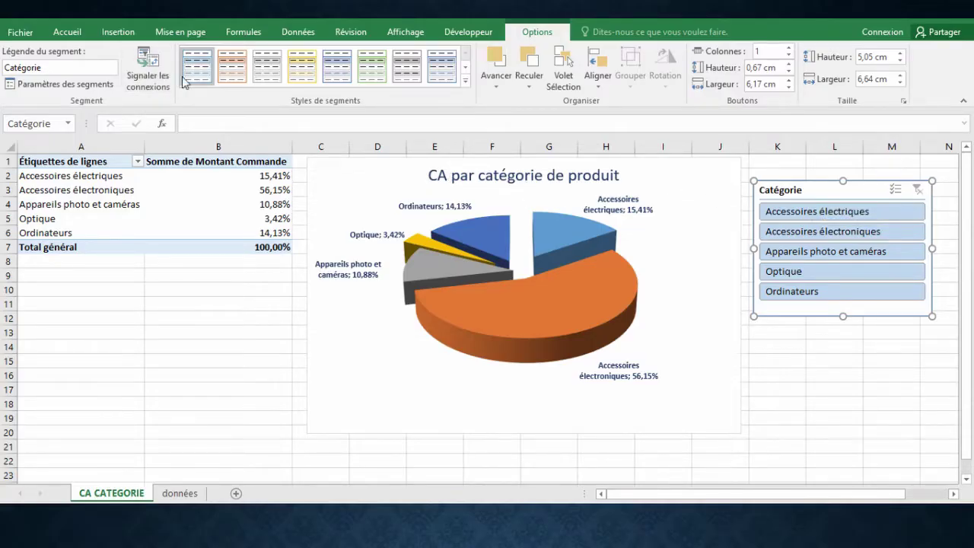
Step: Set the Catégorie slicer to hide items without data (Masquer les éléments sans données) and deselect it
left_click(66, 88)
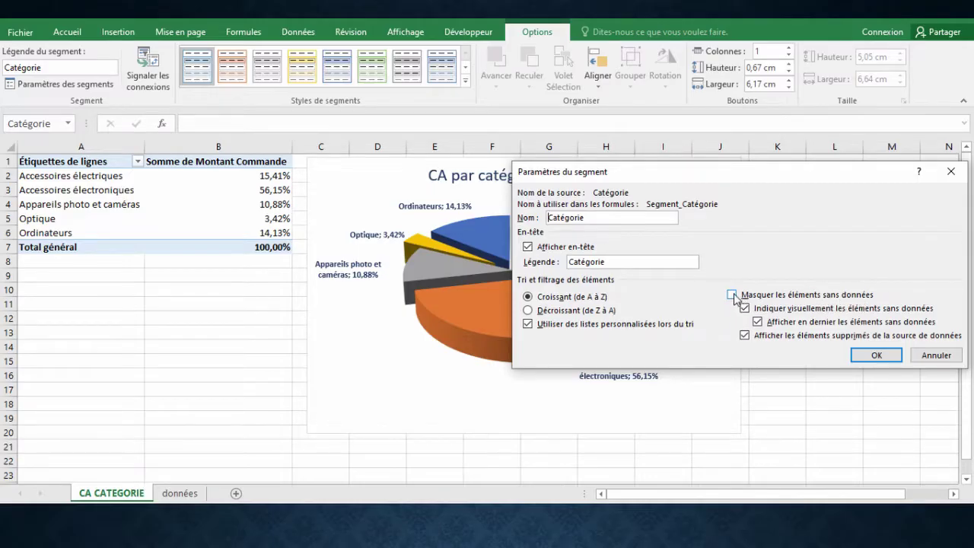
left_click(733, 296)
left_click(877, 355)
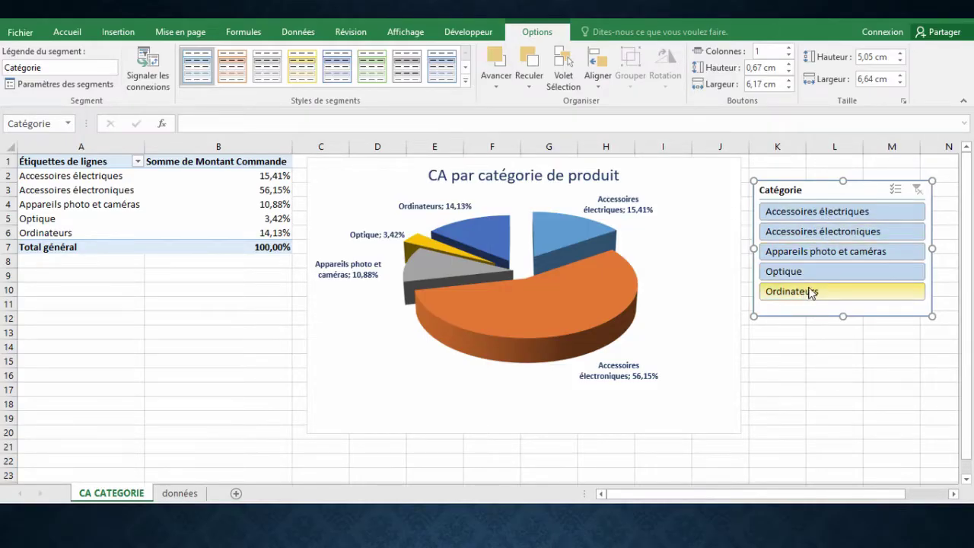
left_click(778, 389)
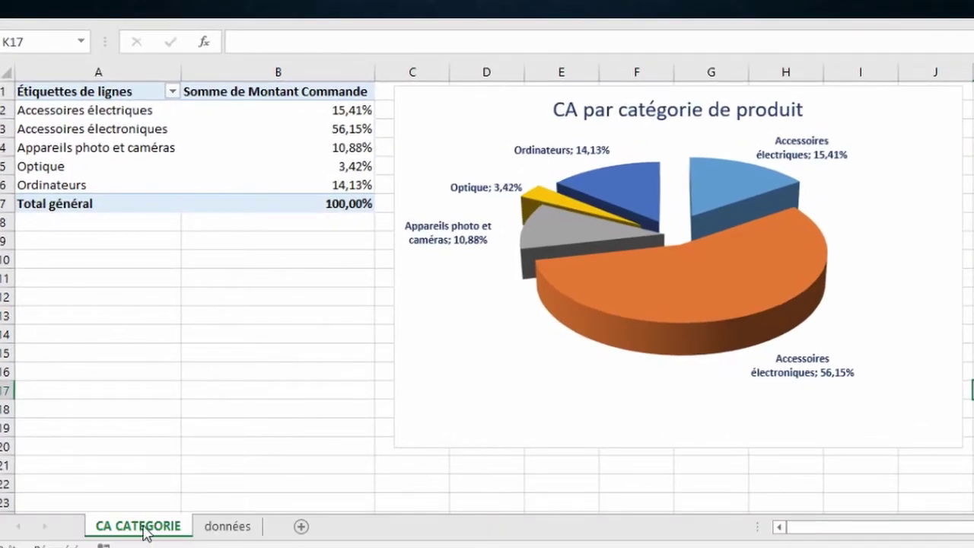
Step: Duplicate the CA CATEGORIE sheet before the données sheet and rename the copy "CA CLIENT"
mouse_move(124, 530)
left_mouse_down()
mouse_move(125, 506)
mouse_move(261, 512)
mouse_move(254, 507)
left_mouse_up()
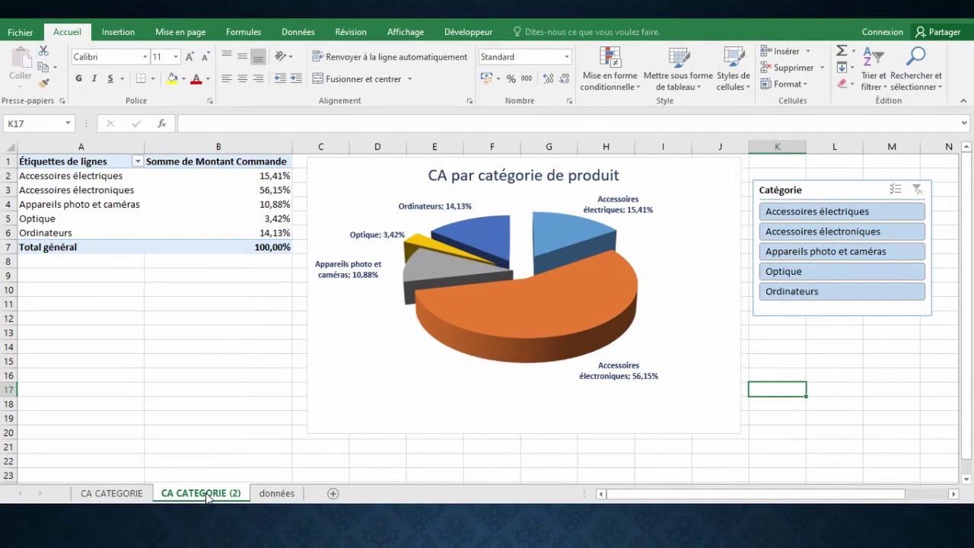
right_click(208, 496)
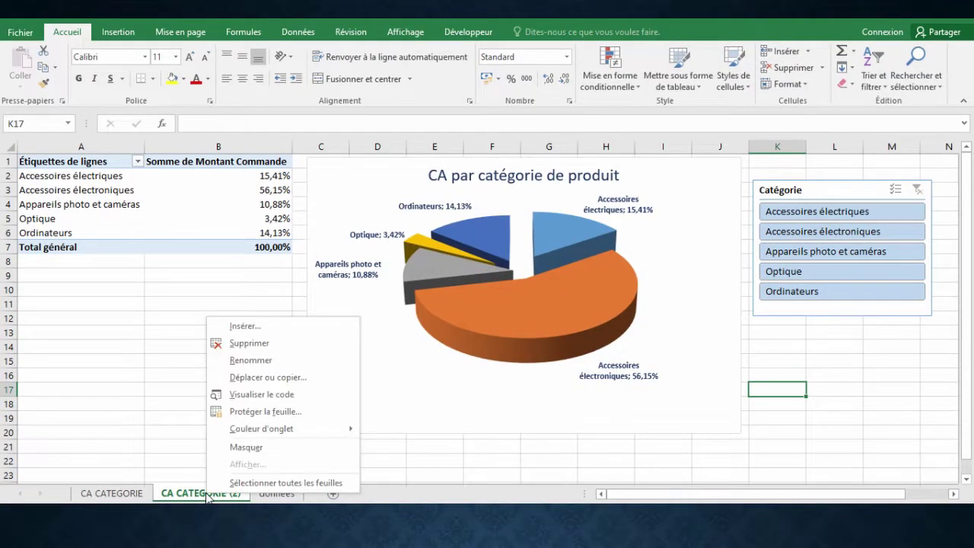
left_click(252, 361)
type("CA CLIENT")
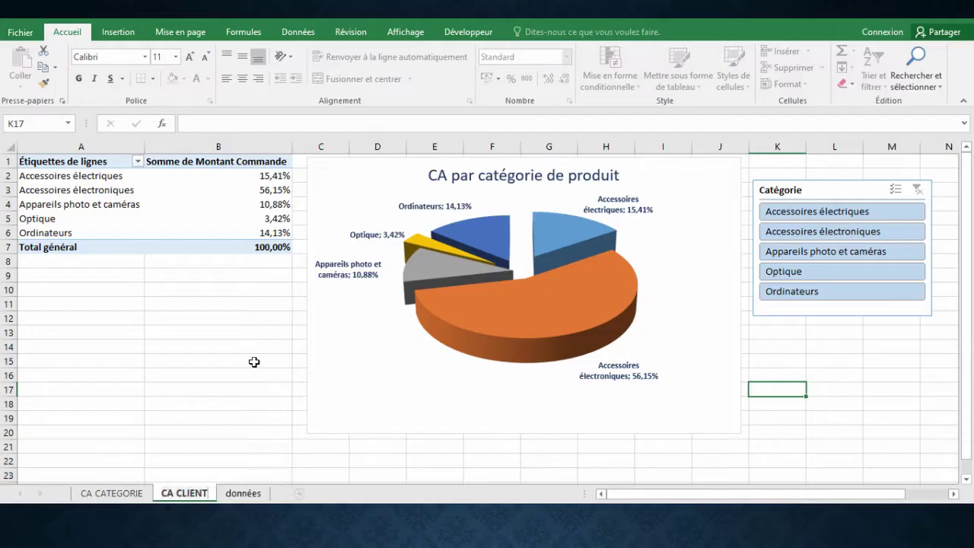
key("Return")
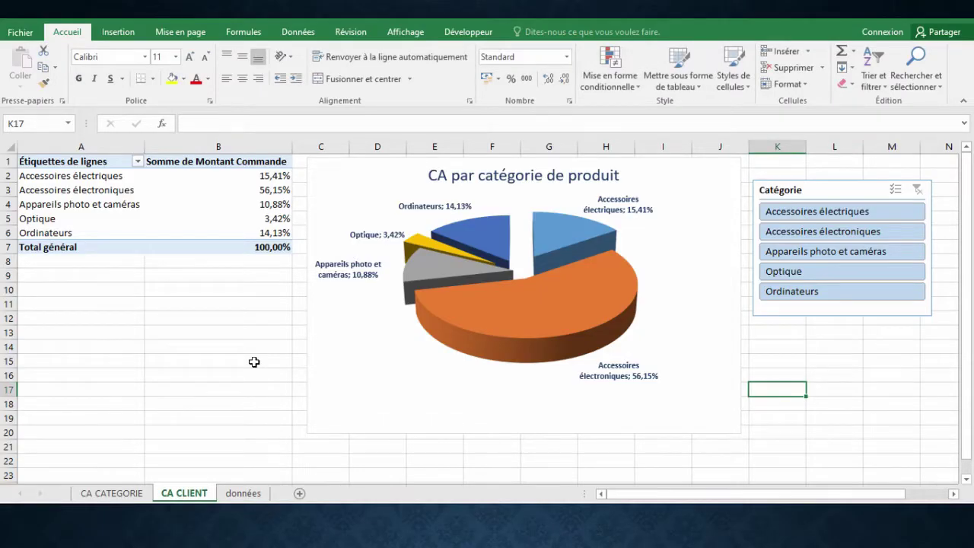
Step: Delete the copied category pie chart and the Catégorie slicer from the CA CLIENT sheet
left_click(356, 174)
key("Delete")
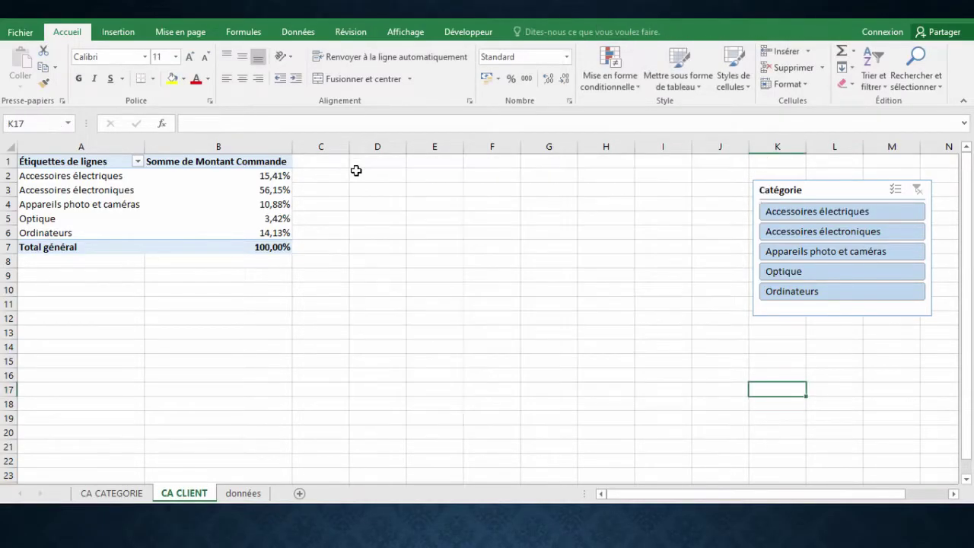
left_click(808, 182)
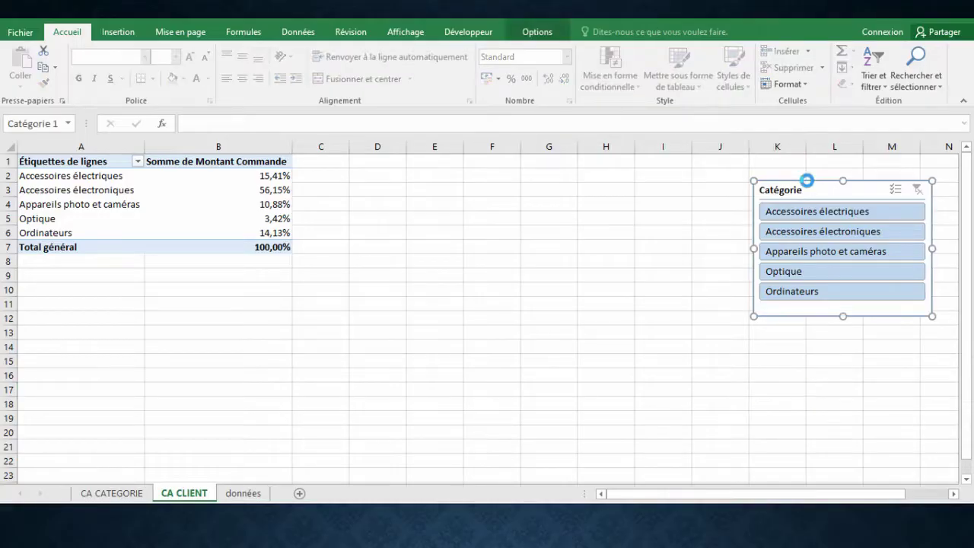
key("Delete")
Step: Display the pivot field list, replace Catégorie with Client in the rows, and show the order amounts as whole numbers instead of percentages
left_click(166, 166)
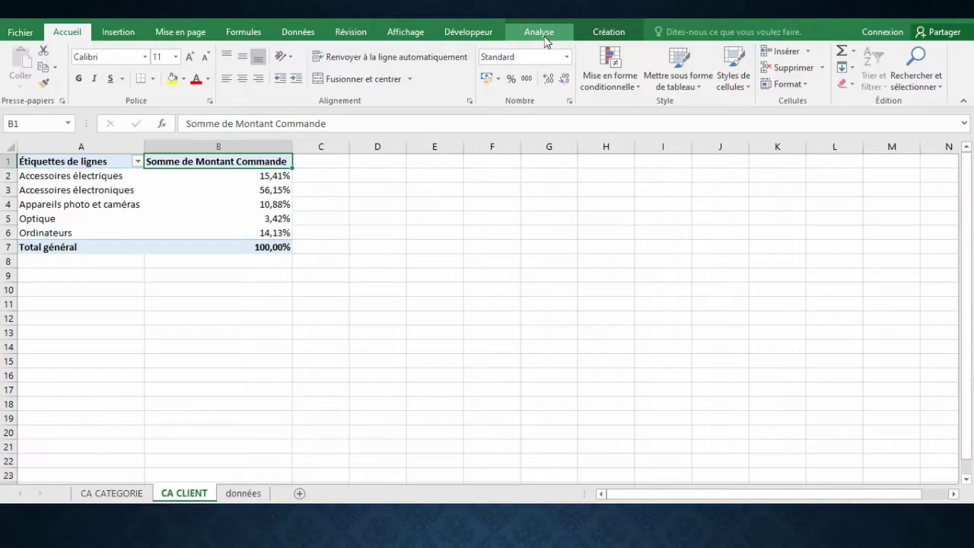
left_click(542, 33)
left_click(847, 68)
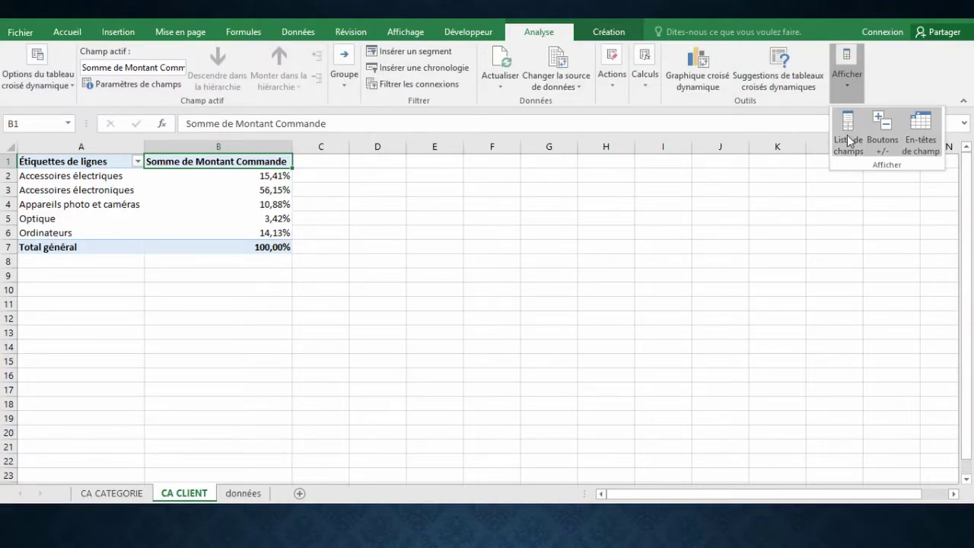
left_click(847, 134)
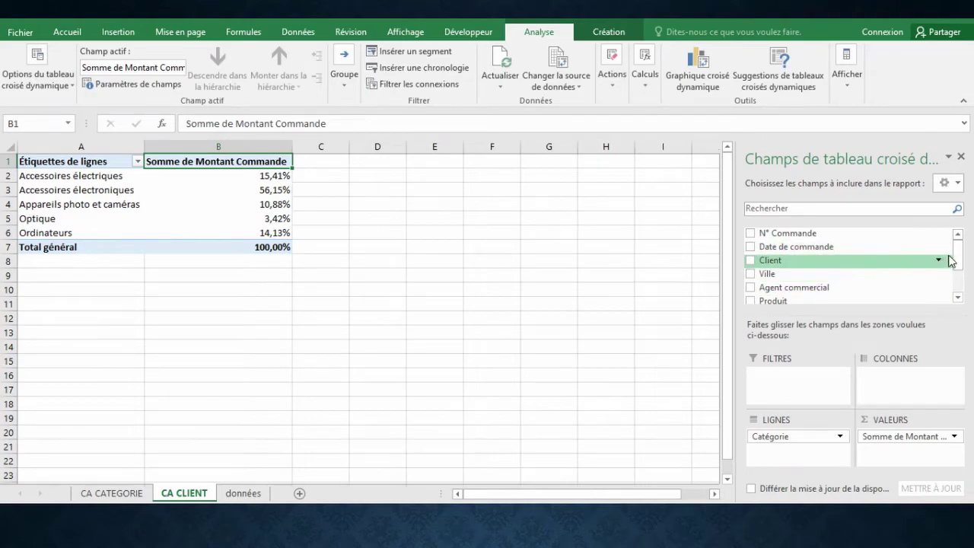
left_click_drag(957, 259, 958, 282)
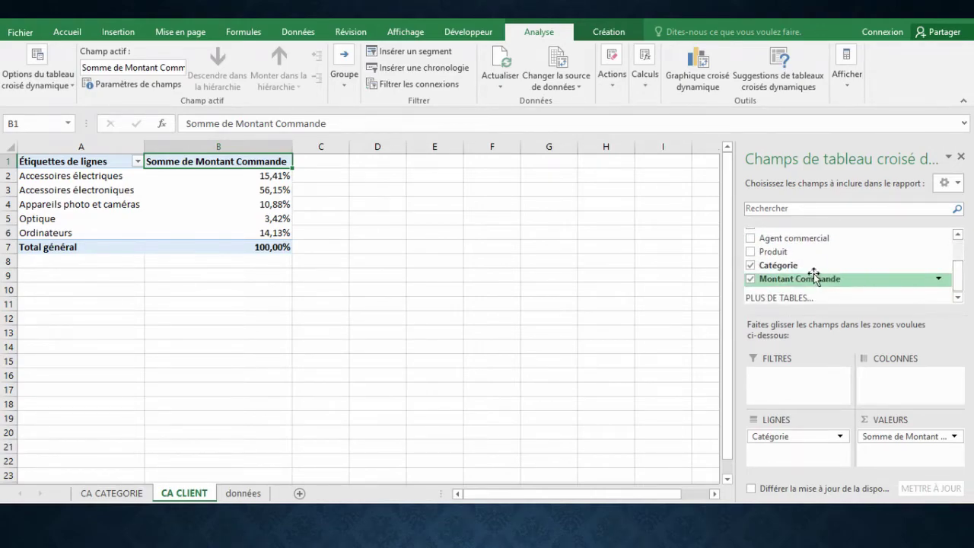
left_click(751, 266)
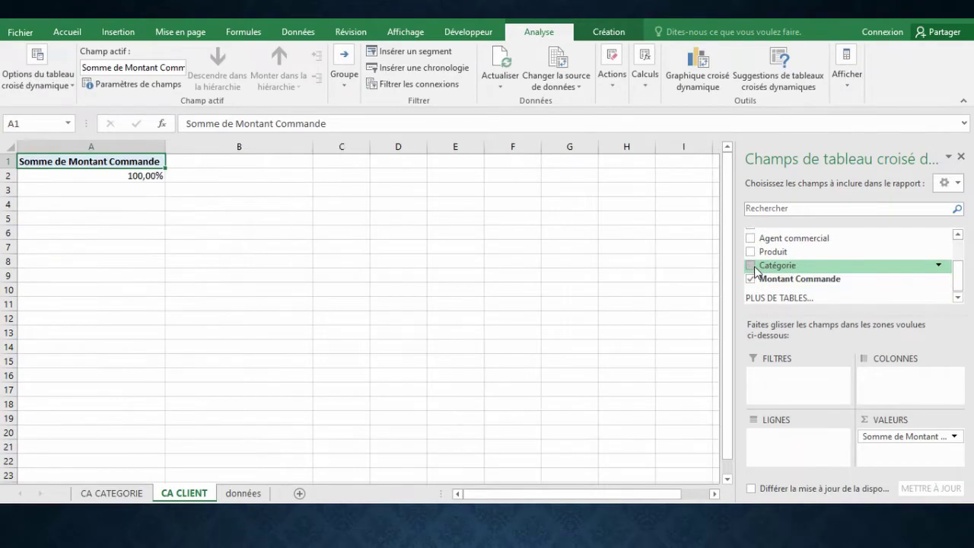
left_click_drag(958, 280, 958, 253)
left_click(751, 260)
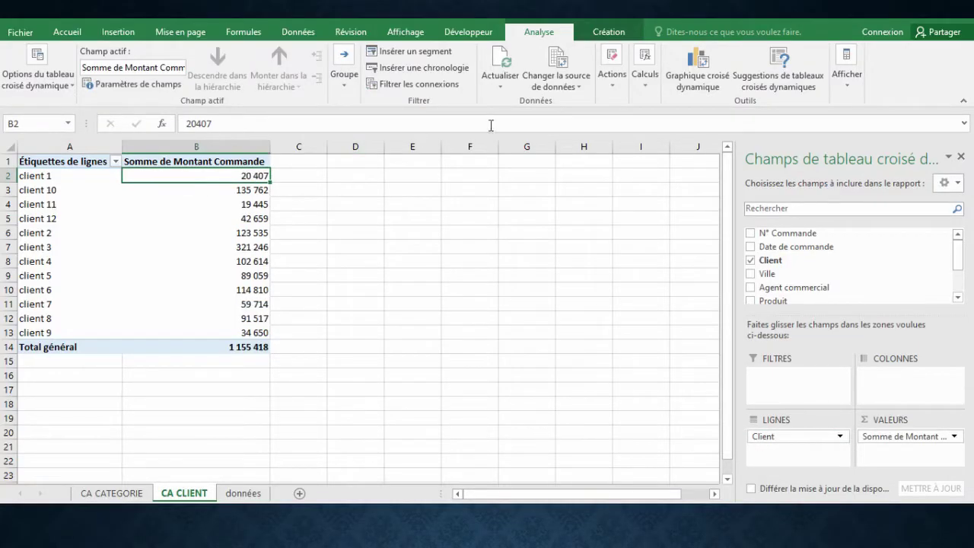
Step: Insert a clustered bar pivot chart (Barres groupées) from the client table and place it beside the table
left_click(698, 61)
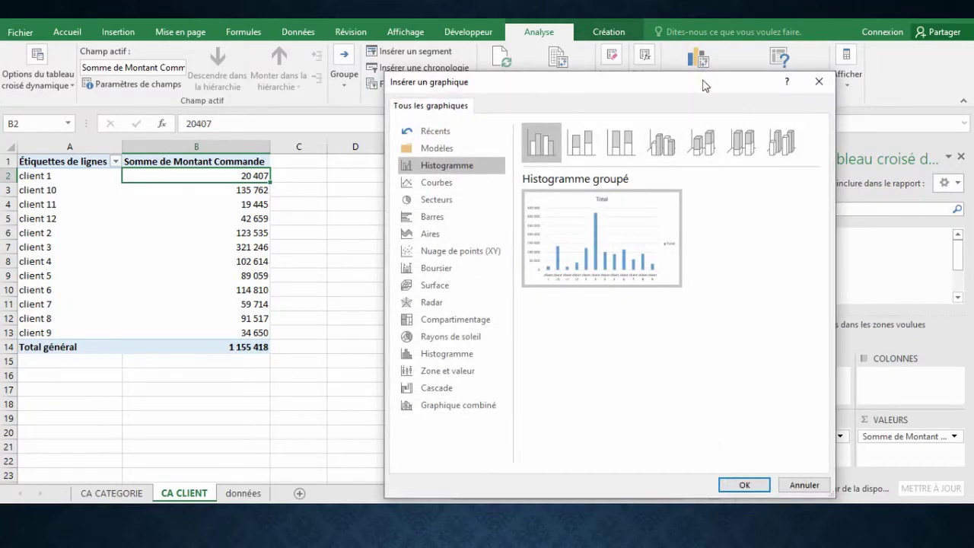
left_click_drag(701, 87, 656, 84)
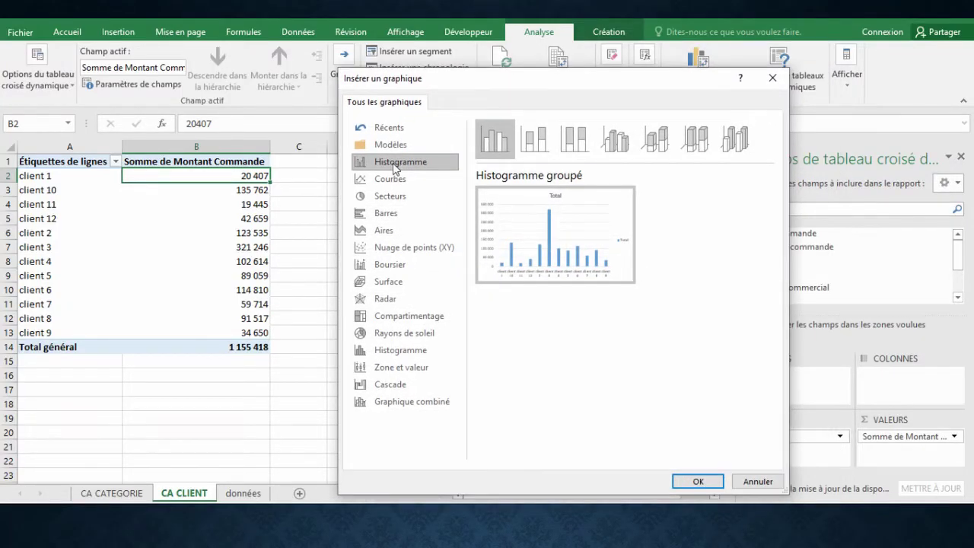
left_click(386, 217)
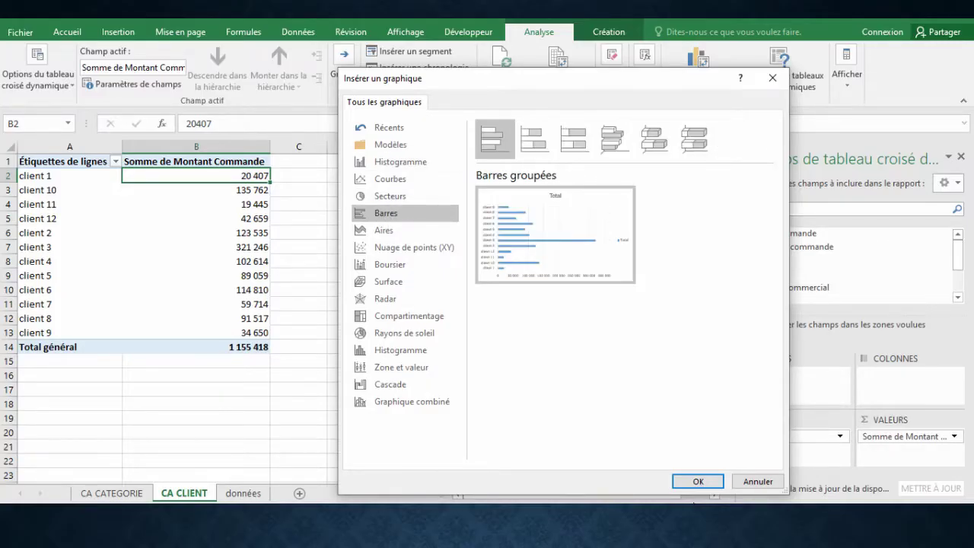
left_click(693, 482)
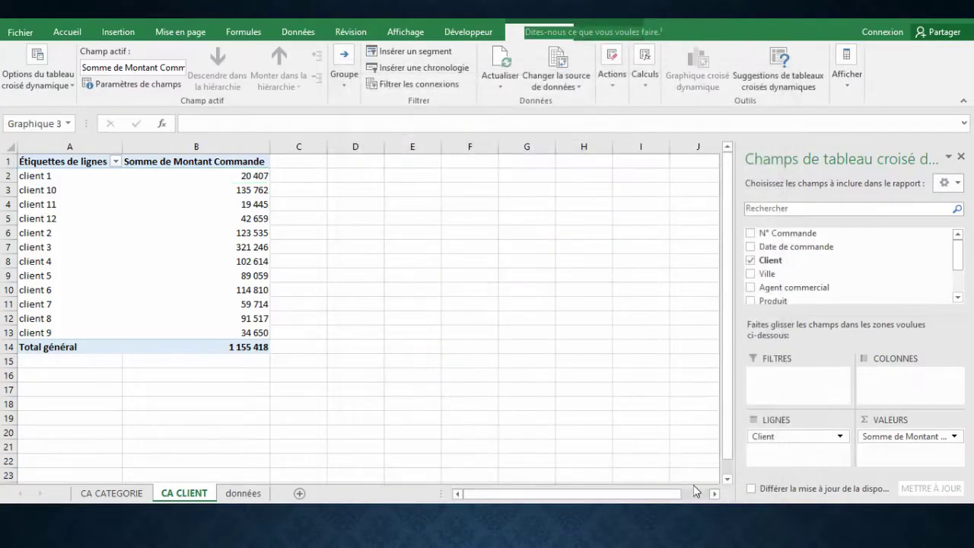
left_click_drag(469, 223, 564, 186)
Step: Hide the bar chart's field buttons and legend and give it the bold dark blue title "CA PAR CLIENT"
left_click(529, 32)
left_click(912, 62)
left_click(485, 202)
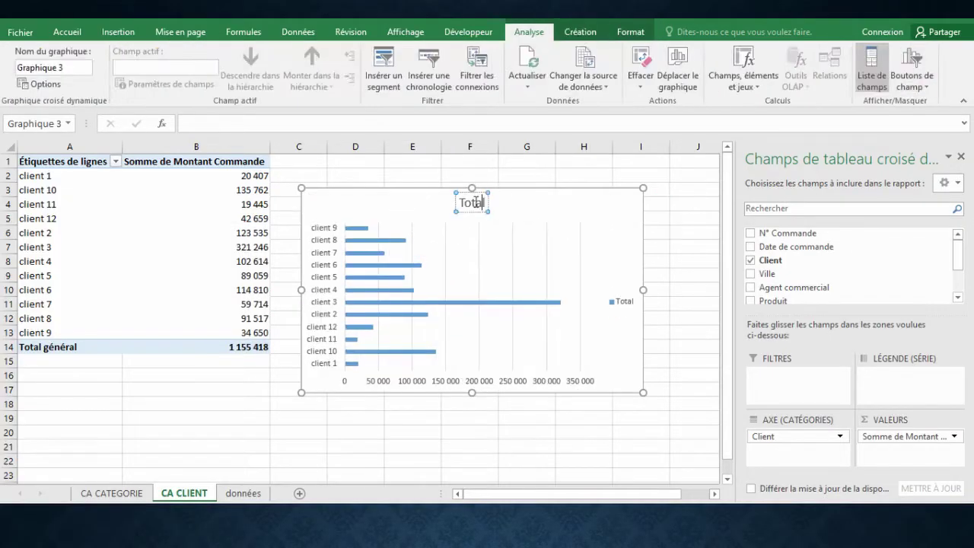
left_click_drag(486, 202, 461, 203)
type("CA PAR CLIENT")
left_click(490, 212)
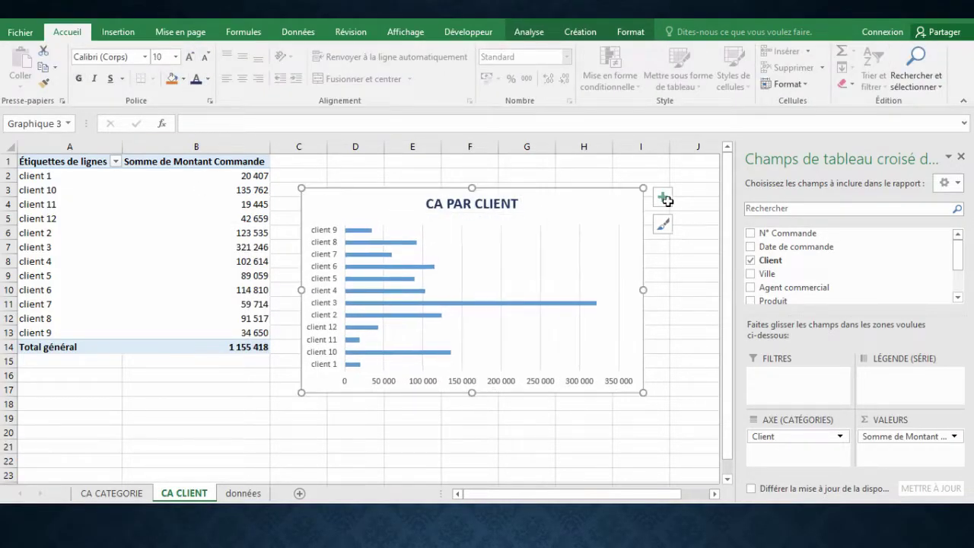
Step: Show data labels instead of the horizontal value axis on the bar chart and enlarge it to span about columns C to J
left_click(663, 197)
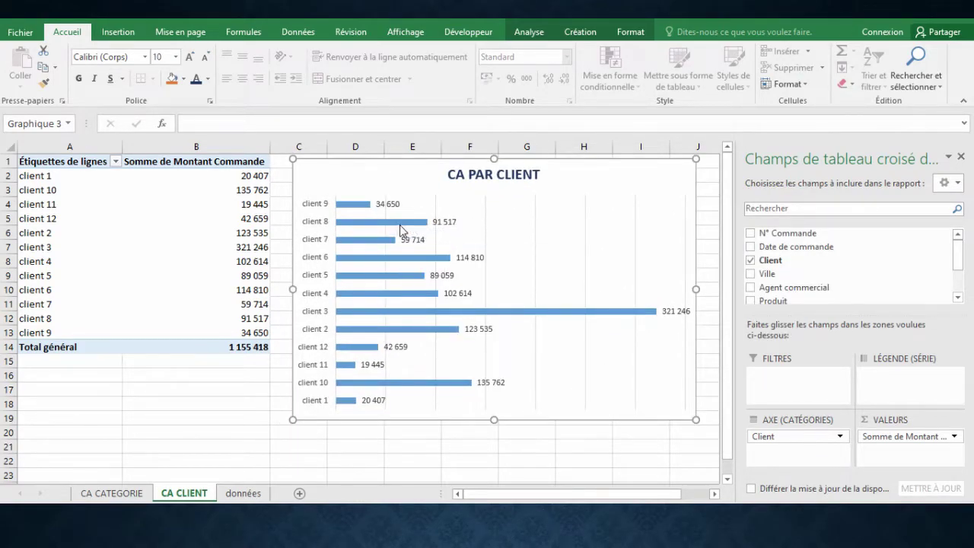
mouse_move(400, 224)
mouse_move(249, 201)
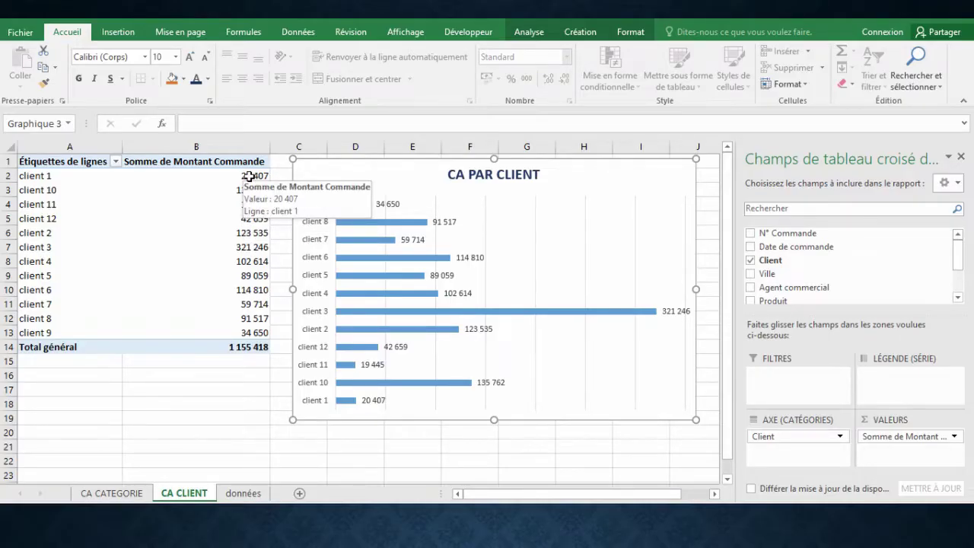
Step: Open the 10 premiers value filter for the Client row labels and keep it on Haut
left_click(249, 176)
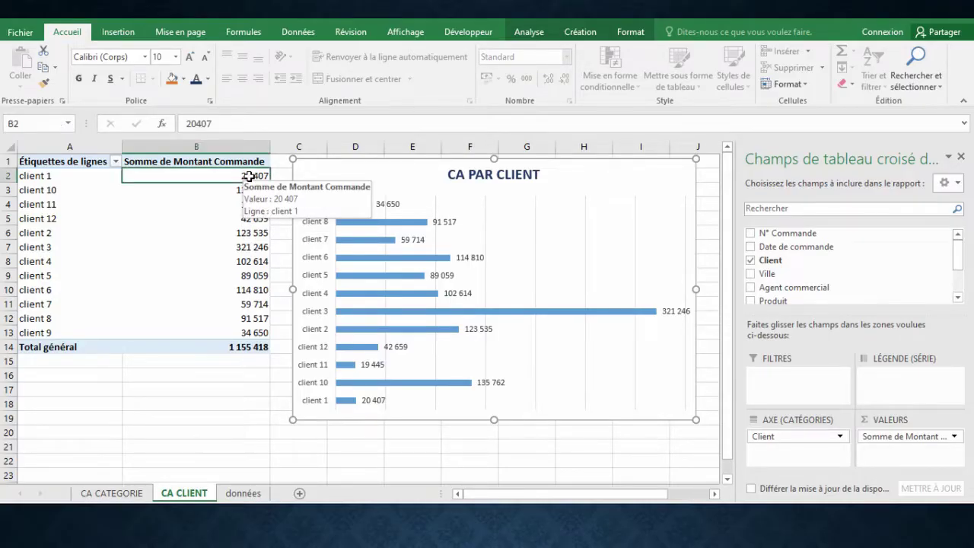
left_click(116, 162)
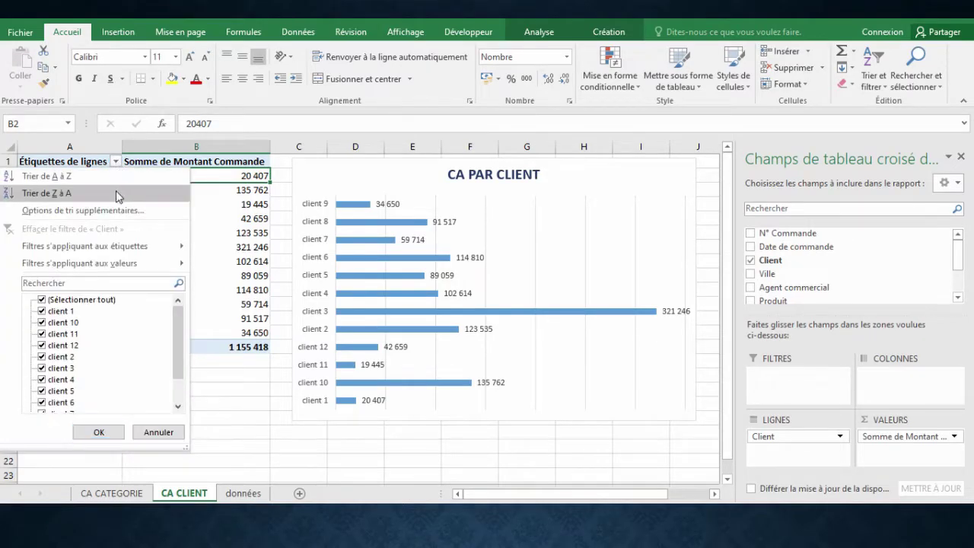
mouse_move(89, 270)
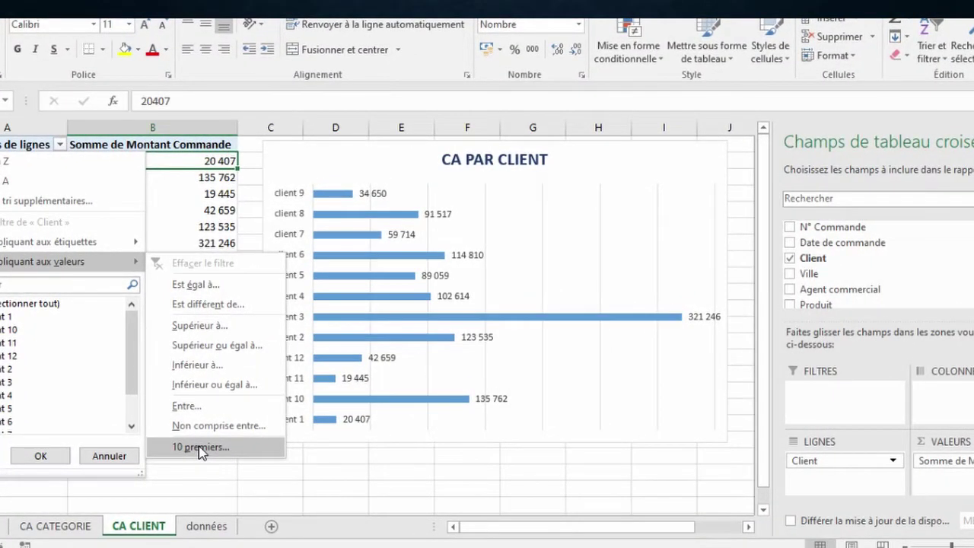
left_click(200, 447)
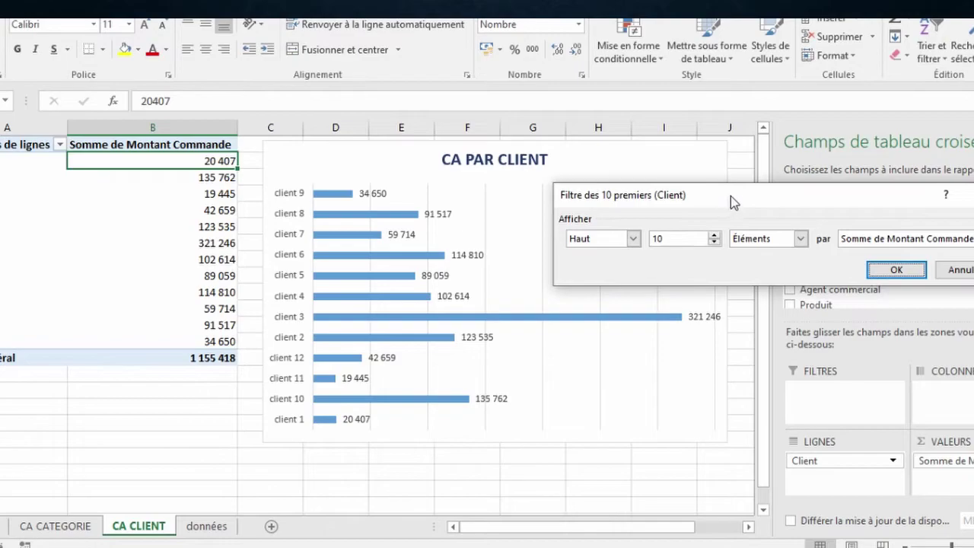
left_click_drag(733, 204, 450, 194)
left_click(350, 229)
left_click(312, 239)
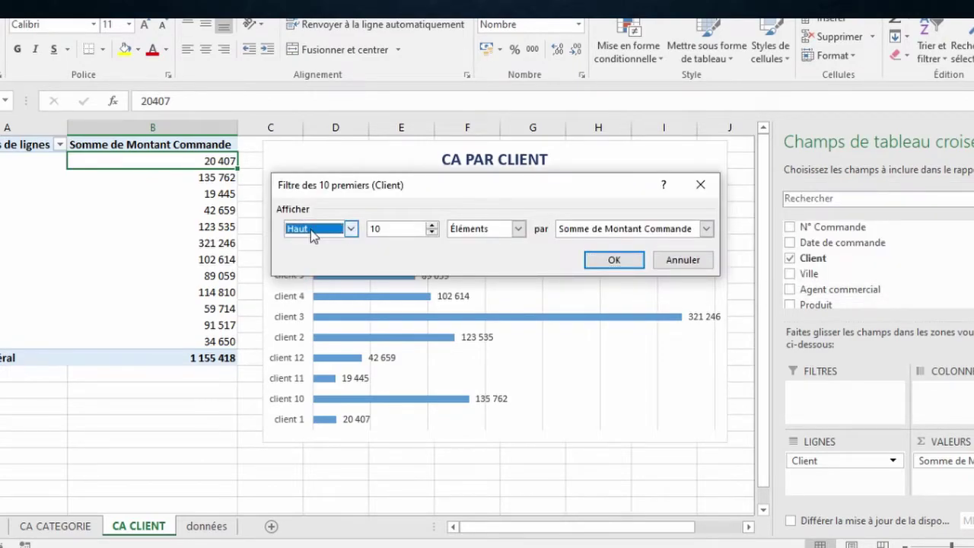
Step: Filter the clients to the top 80 Pourcentage by Somme de Montant Commande
left_click(432, 225)
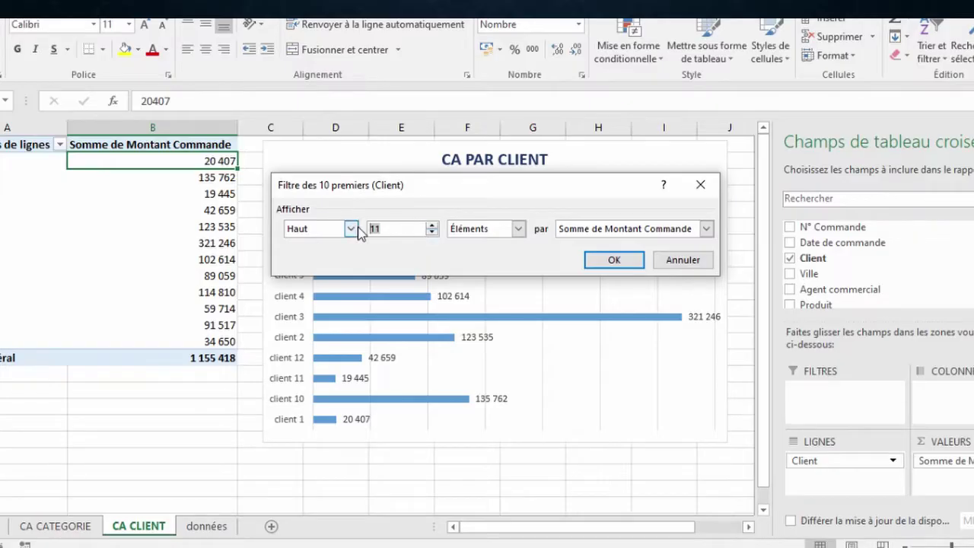
type("80")
key("Tab")
left_click(518, 228)
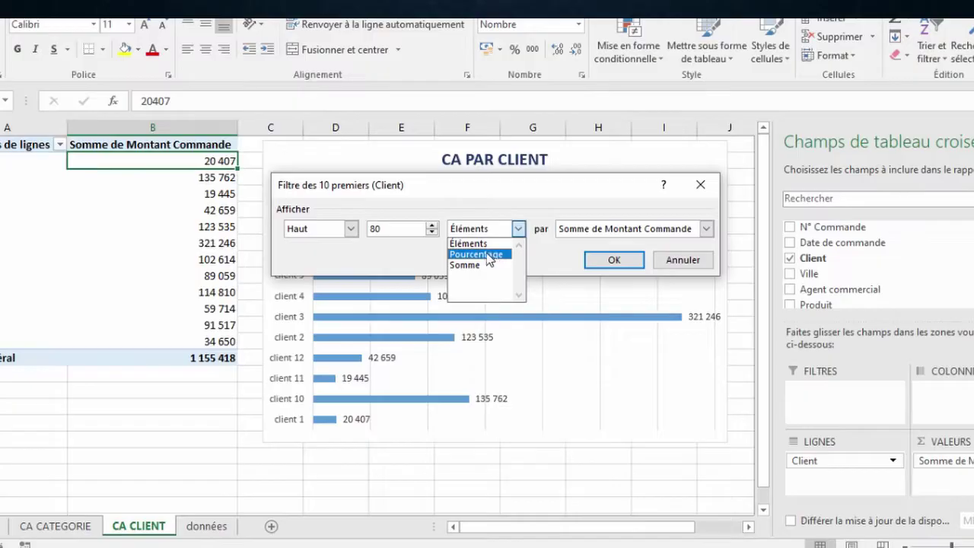
left_click(475, 255)
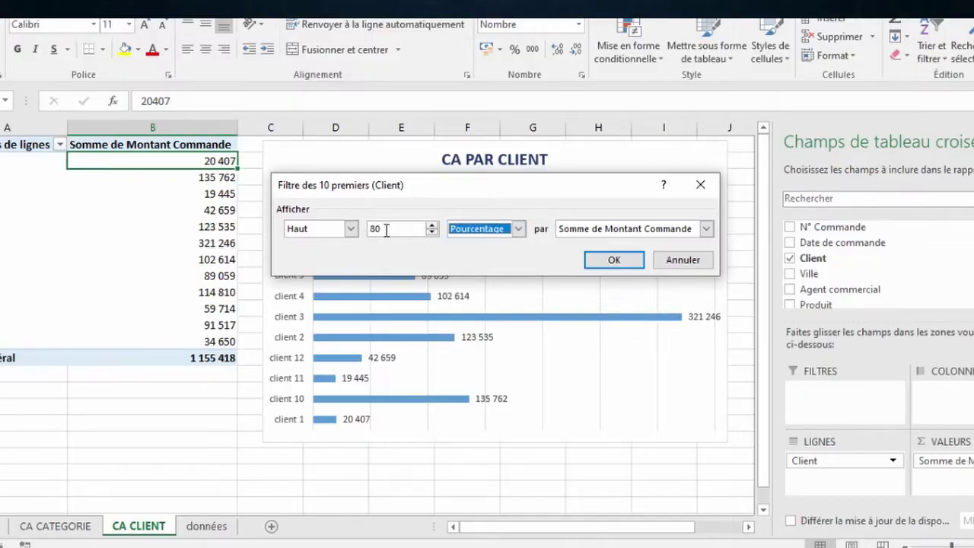
key("Tab")
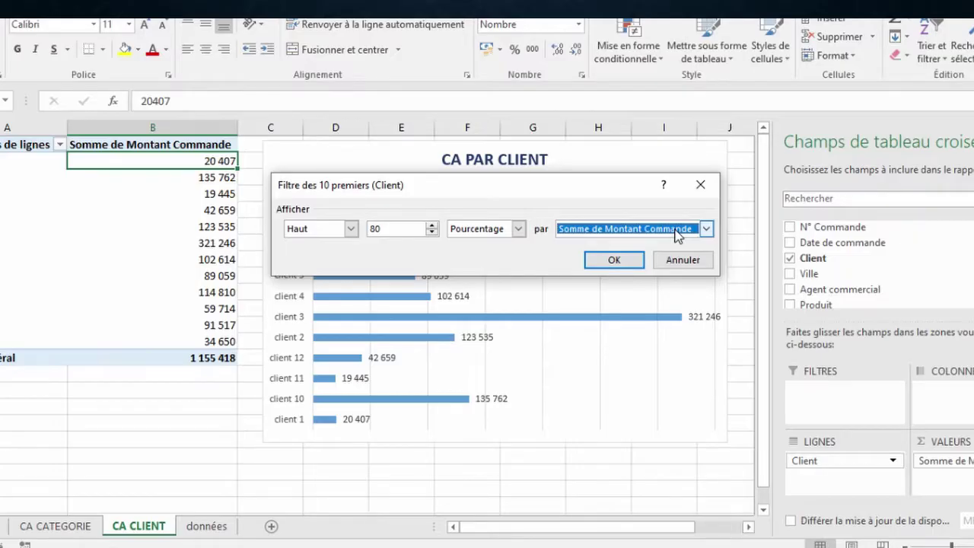
left_click(613, 260)
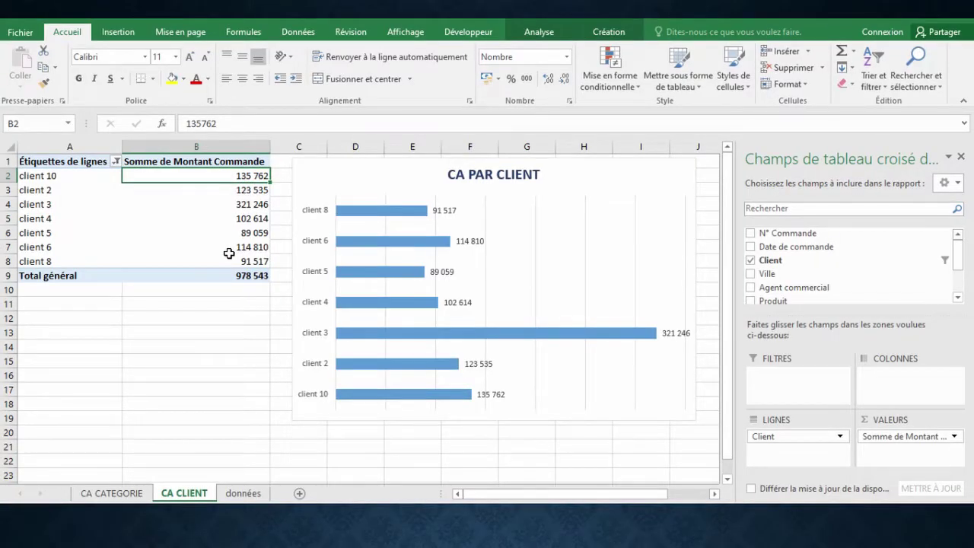
Step: Sort the Client row labels in ascending order by Somme de Montant Commande
mouse_move(229, 254)
left_click(115, 161)
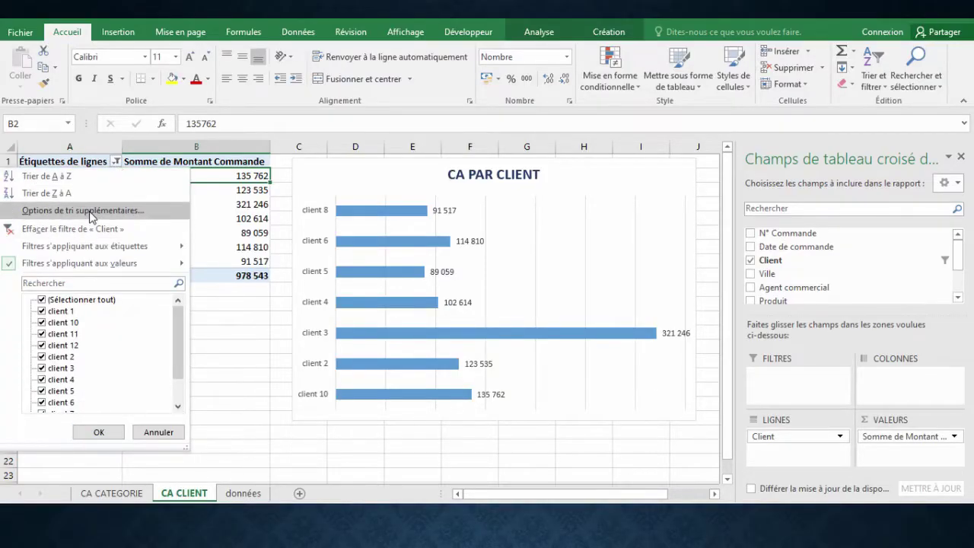
left_click(91, 213)
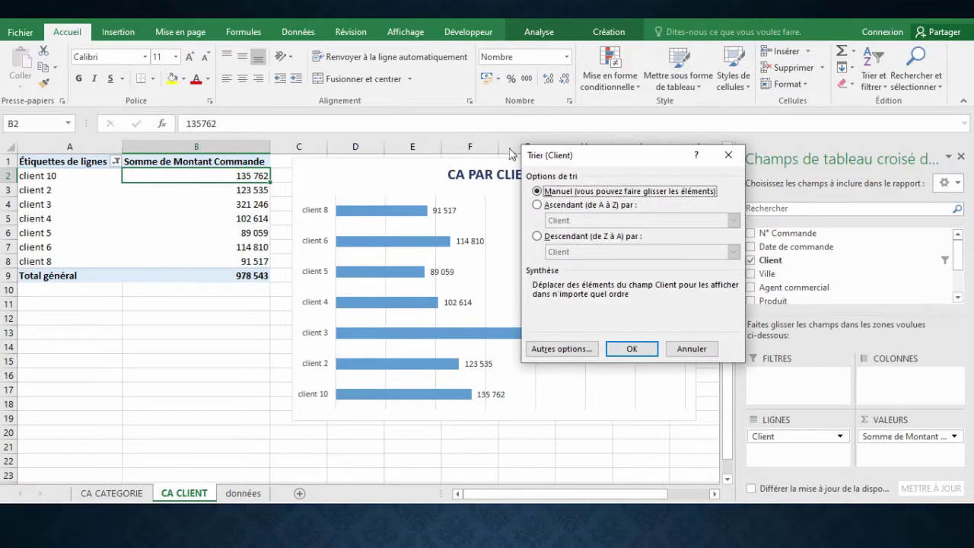
left_click_drag(626, 158, 520, 160)
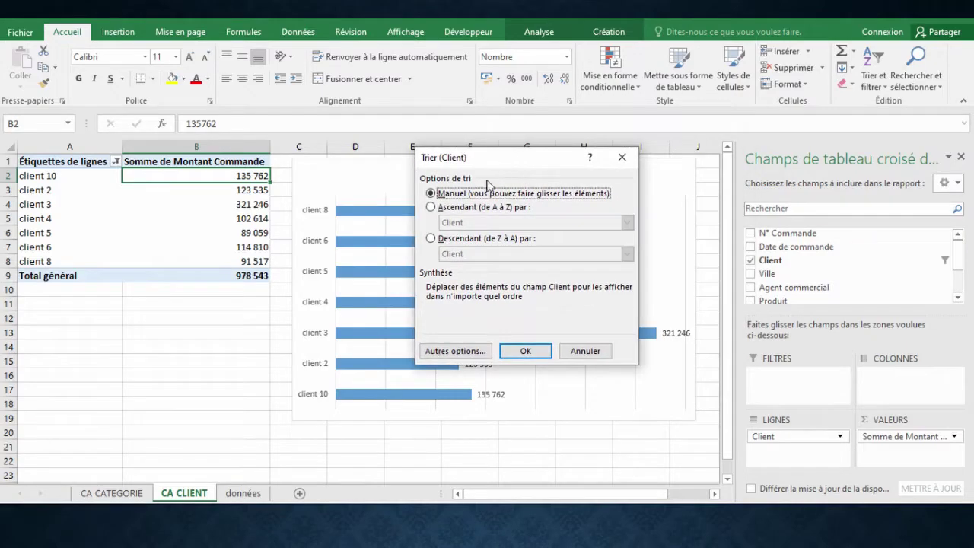
left_click(431, 208)
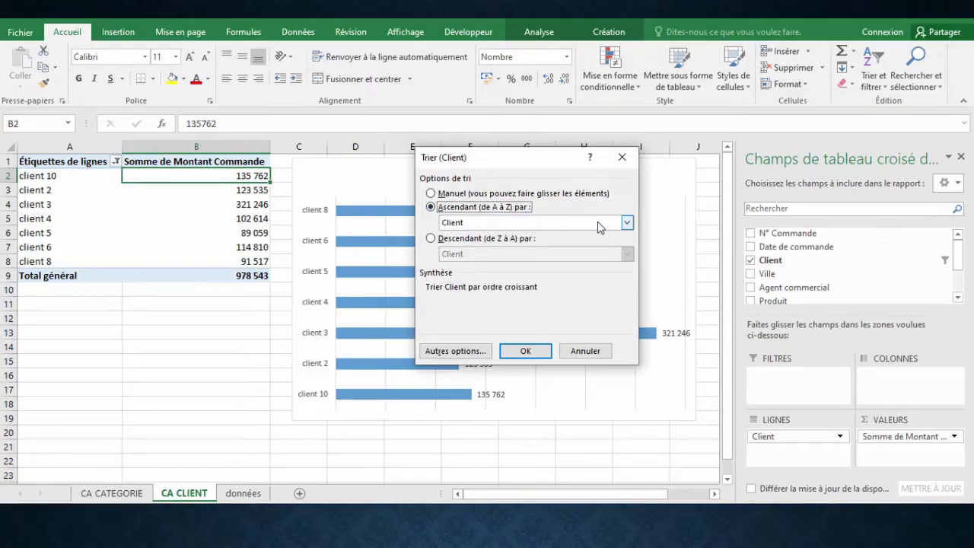
left_click(627, 222)
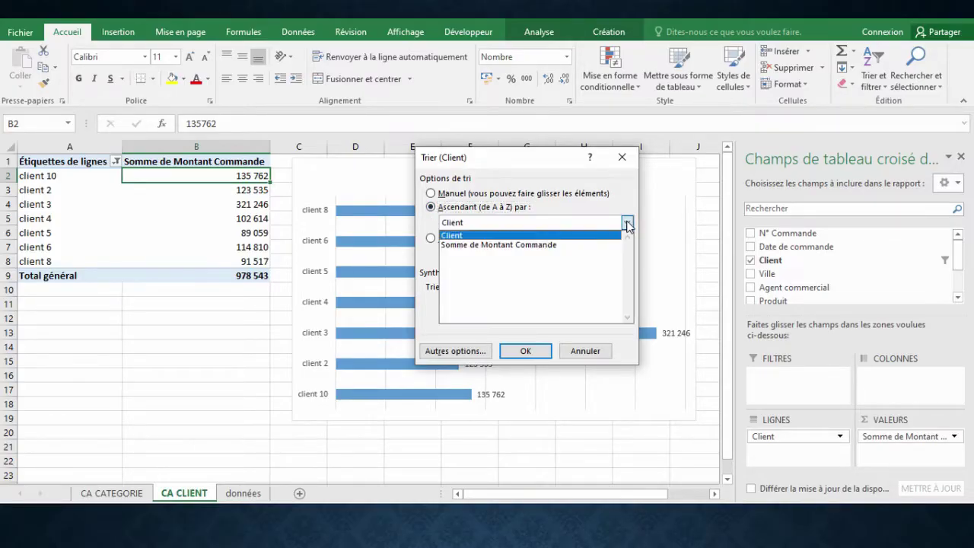
left_click(515, 245)
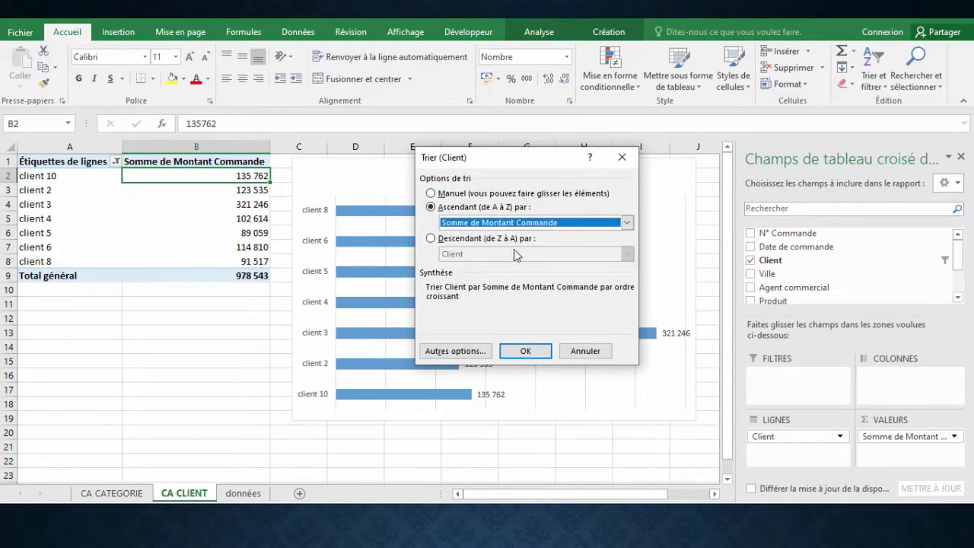
left_click(522, 351)
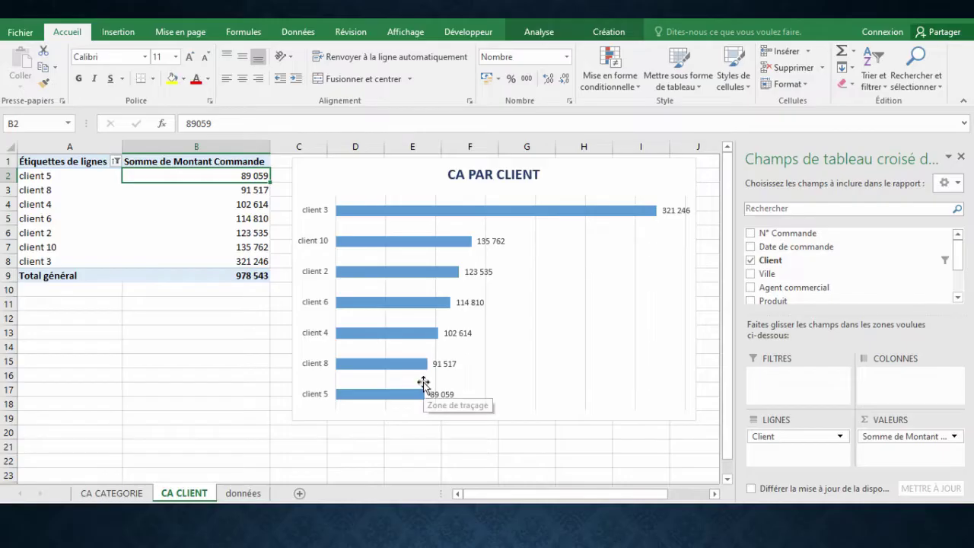
Step: Select only the client 3 bar in the chart and close the pivot field list
left_click(421, 205)
left_click(424, 205)
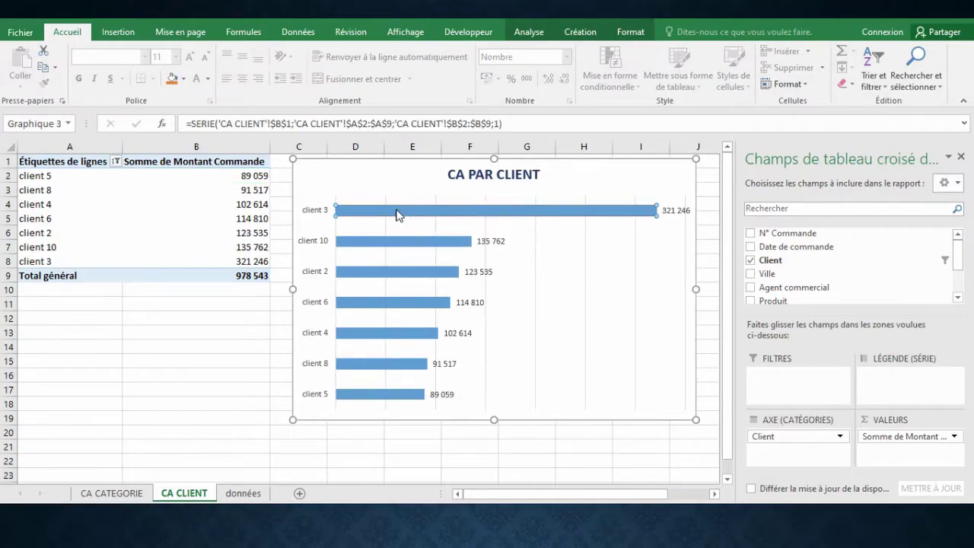
left_click(962, 158)
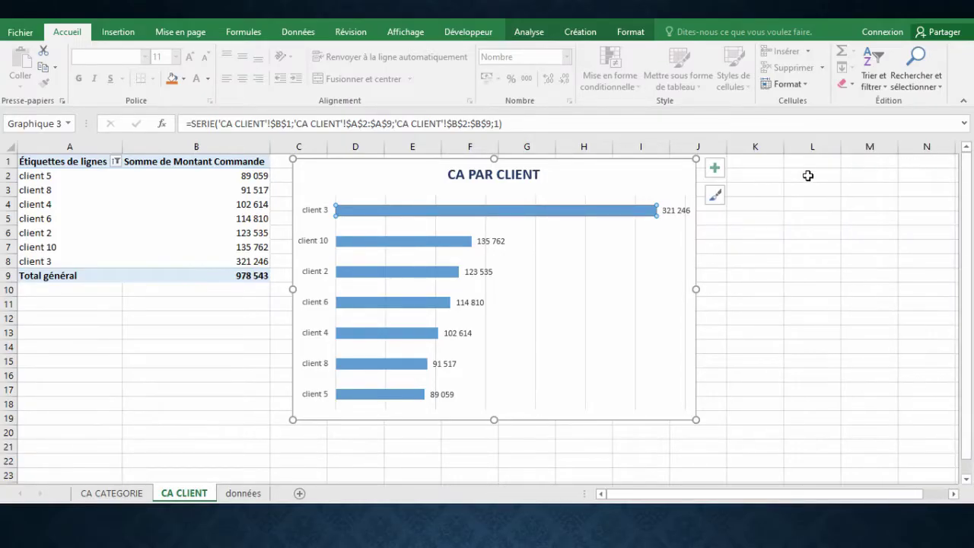
Step: Set the gap width (Largeur de l'intervalle) of the client chart's bars to 90 %
right_click(638, 211)
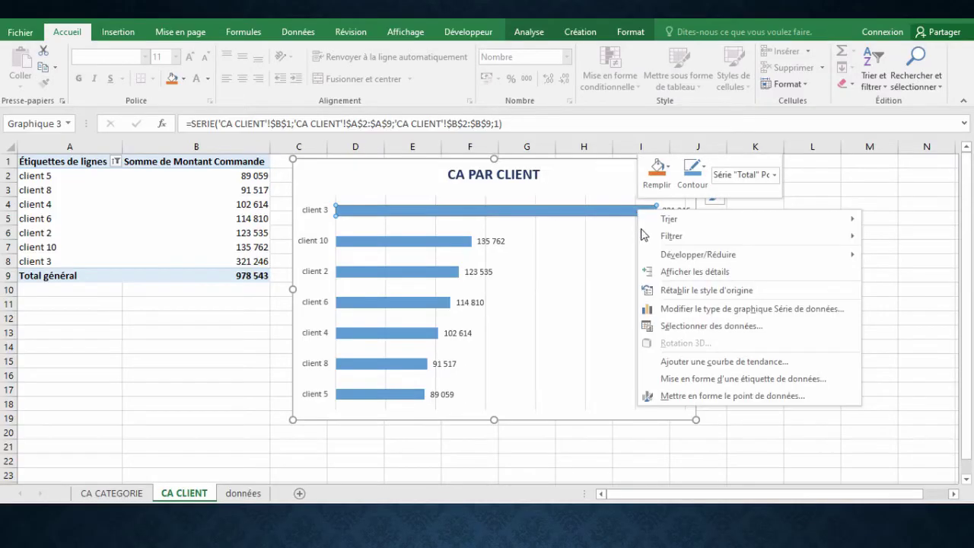
left_click(686, 396)
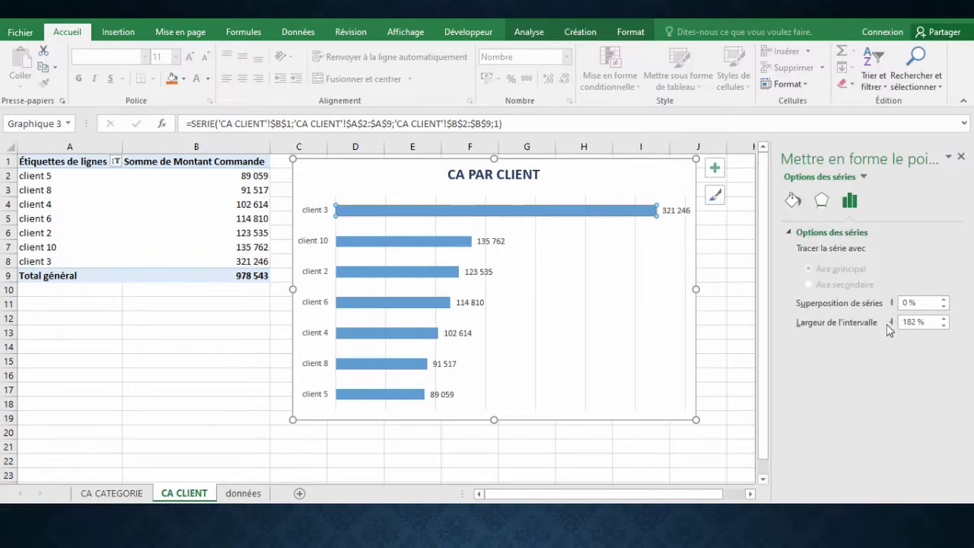
left_click_drag(892, 328, 891, 324)
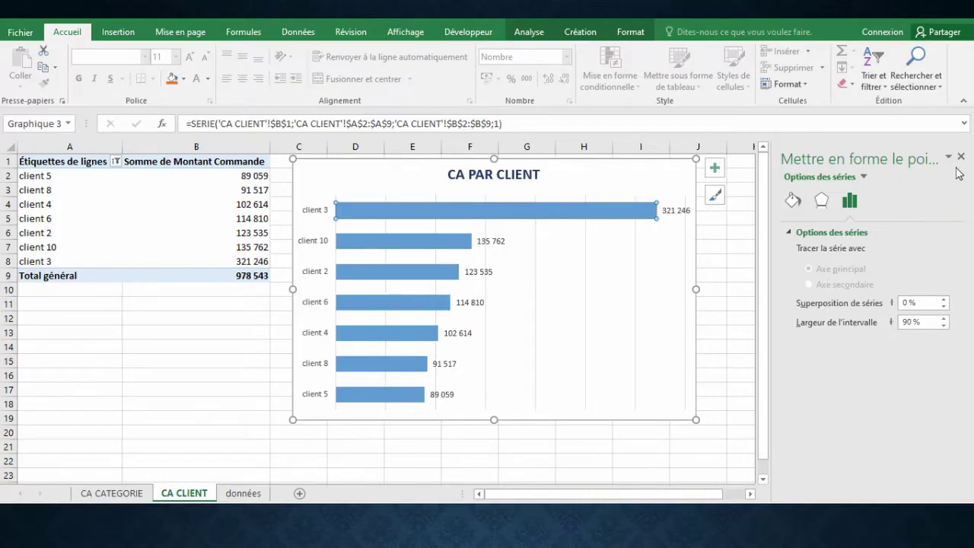
Step: Fill all bars of the client chart with the custom yellow RGB 255, 206, 51
left_click(794, 201)
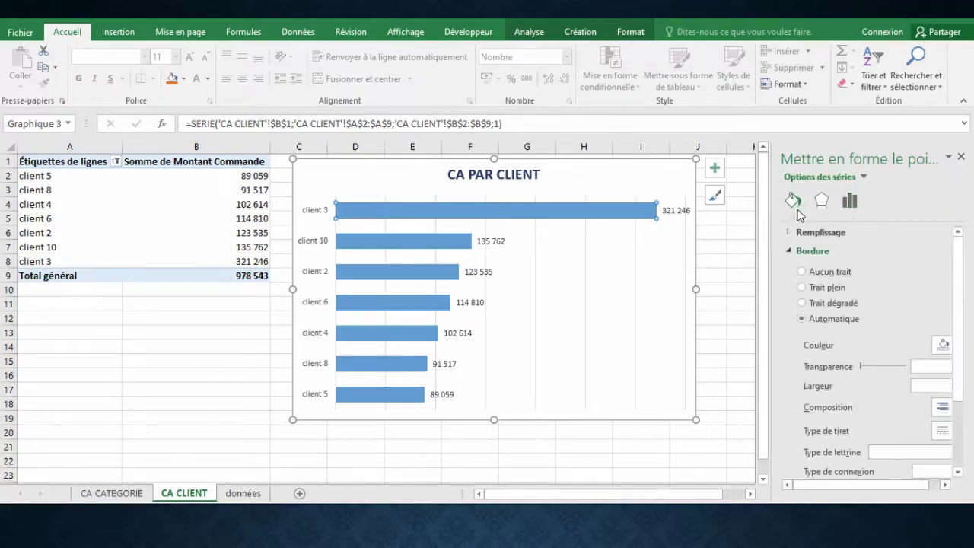
left_click(825, 238)
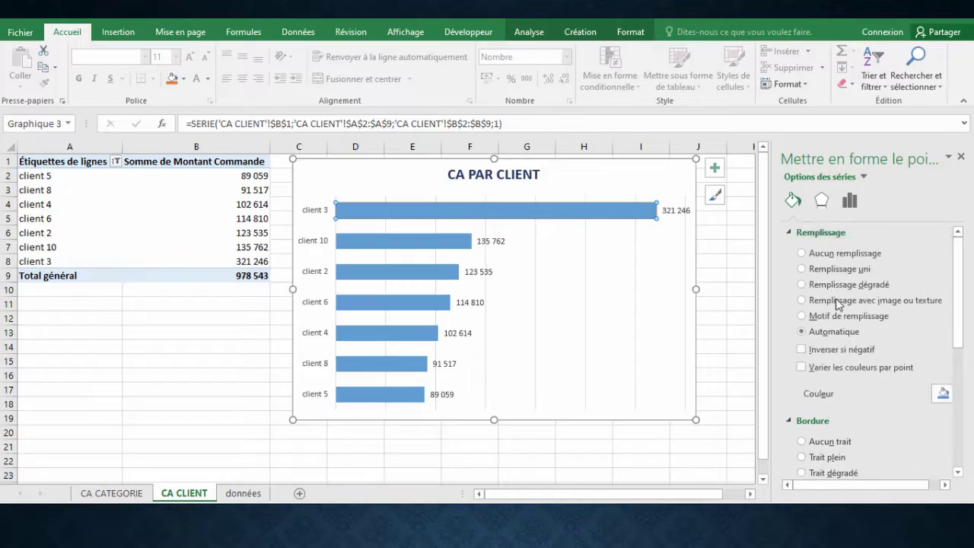
left_click(943, 395)
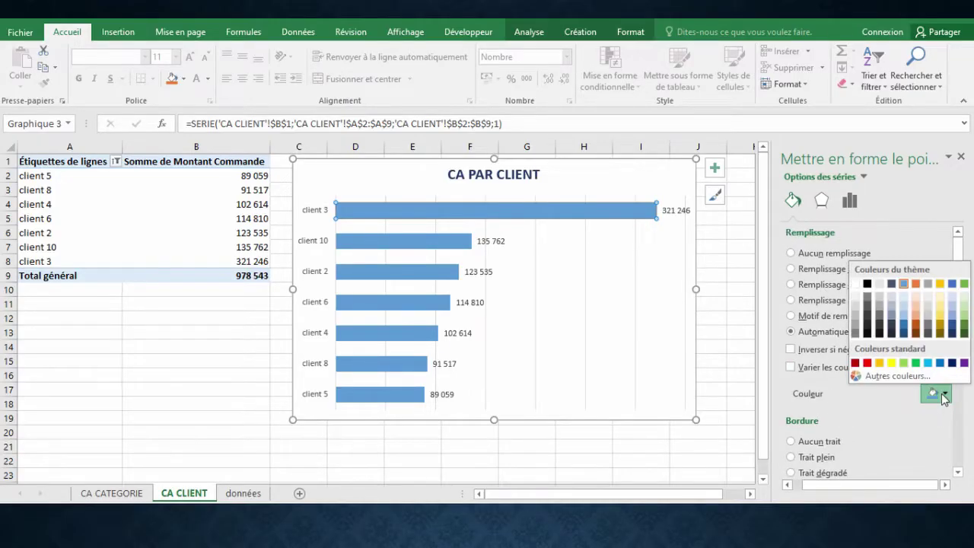
left_click(897, 376)
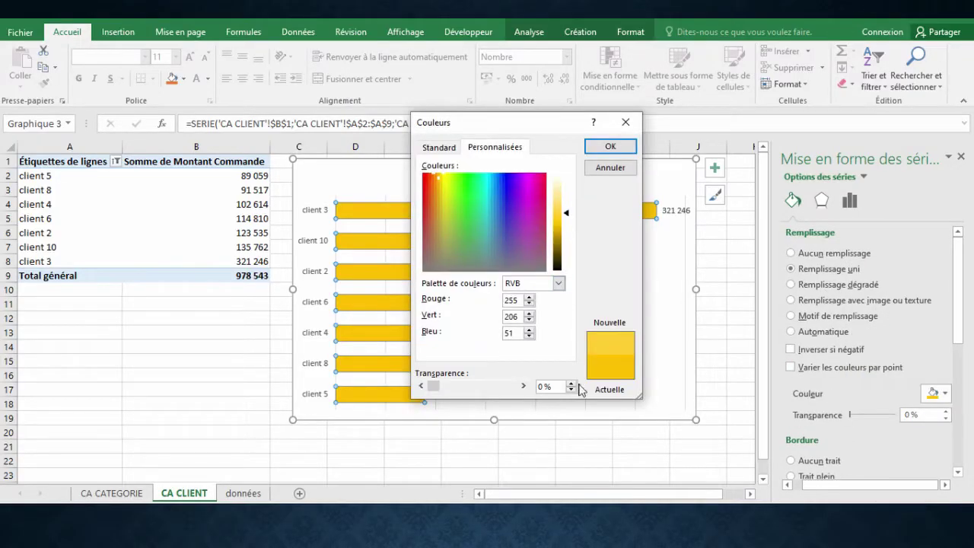
left_click(610, 146)
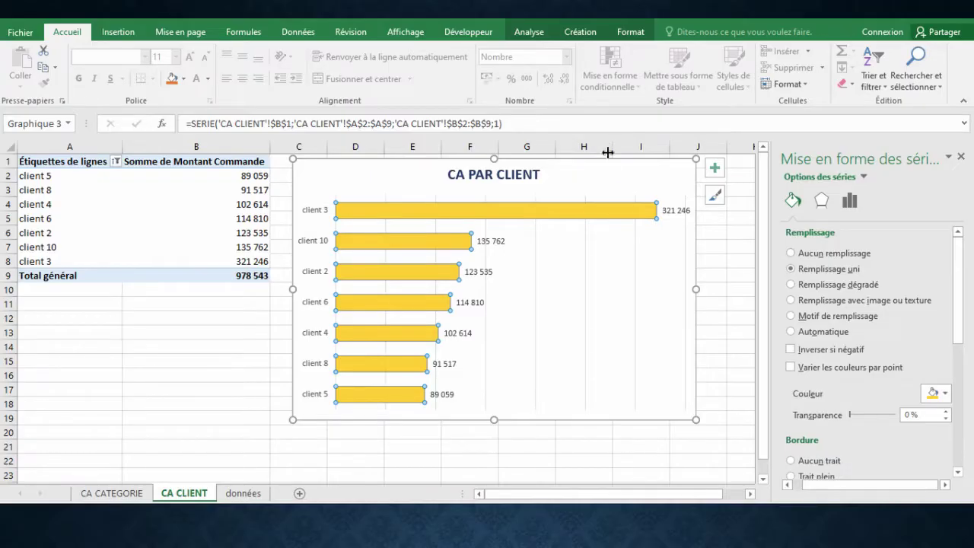
Step: Make the chart's data labels and client axis labels bold and dark blue, enlarge the axis labels, and close the formatting pane
left_click(479, 271)
left_click(78, 79)
left_click(197, 79)
left_click(315, 211)
left_click(196, 82)
left_click(79, 79)
left_click(191, 58)
left_click(960, 157)
left_click(812, 247)
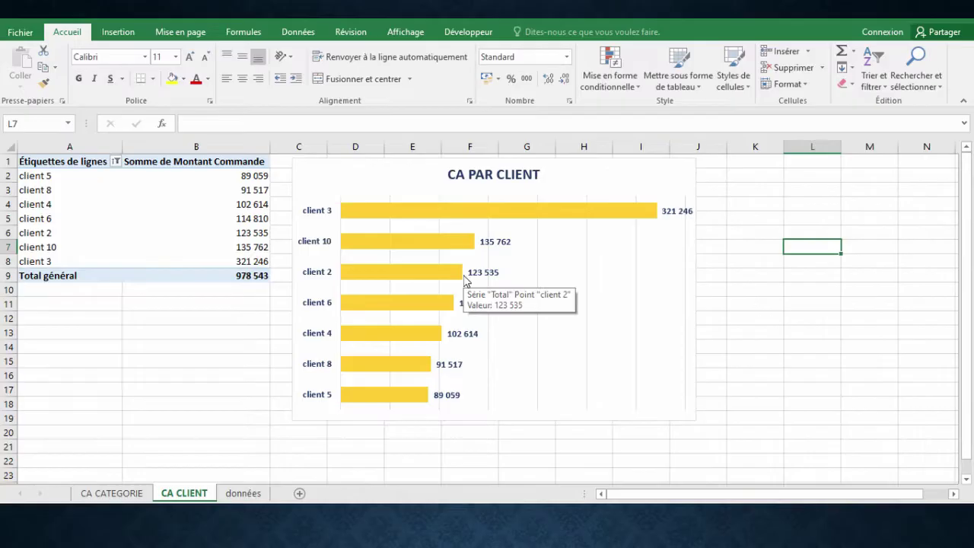
Step: Insert a Client slicer for the chart, place it beside the chart and resize it to about 7.01 by 5.08 cm
left_click(436, 207)
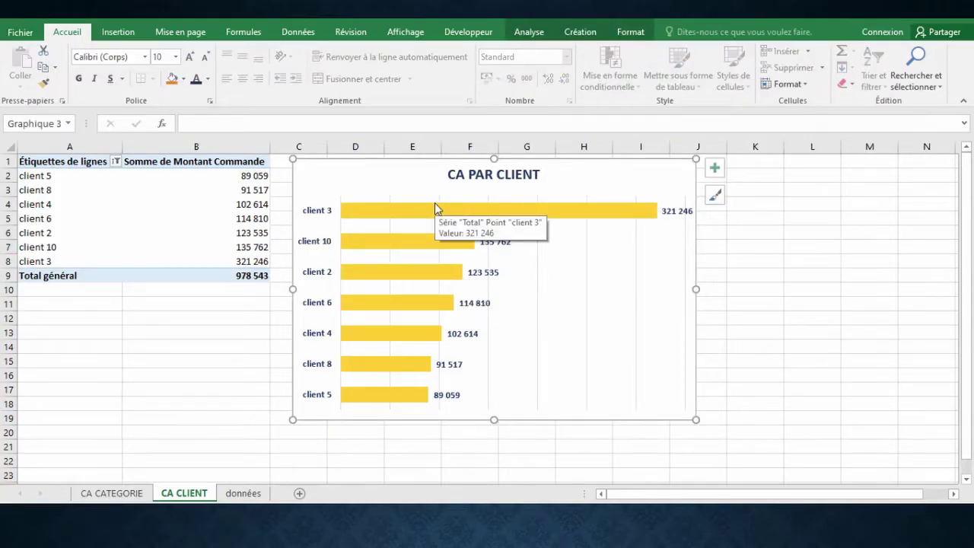
left_click(529, 31)
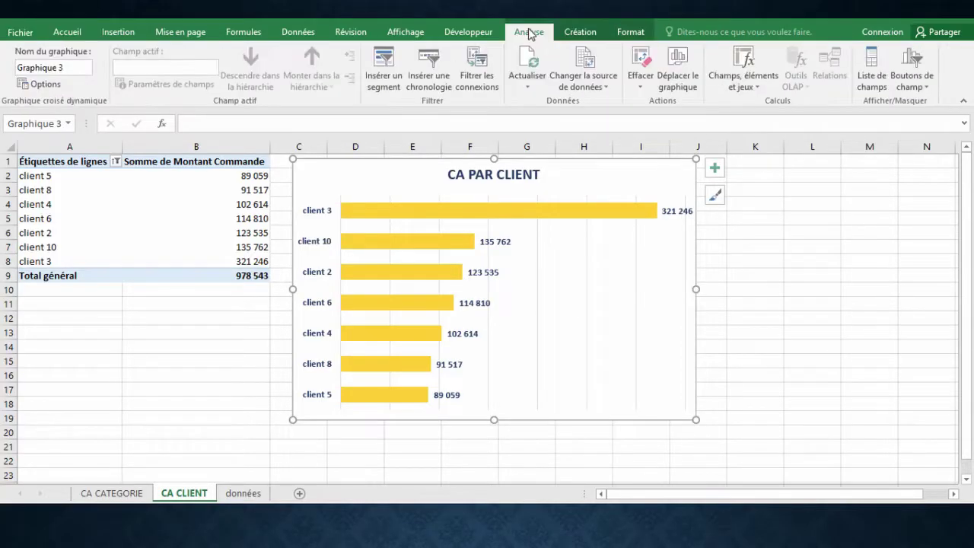
left_click(385, 64)
left_click(682, 177)
left_click(743, 408)
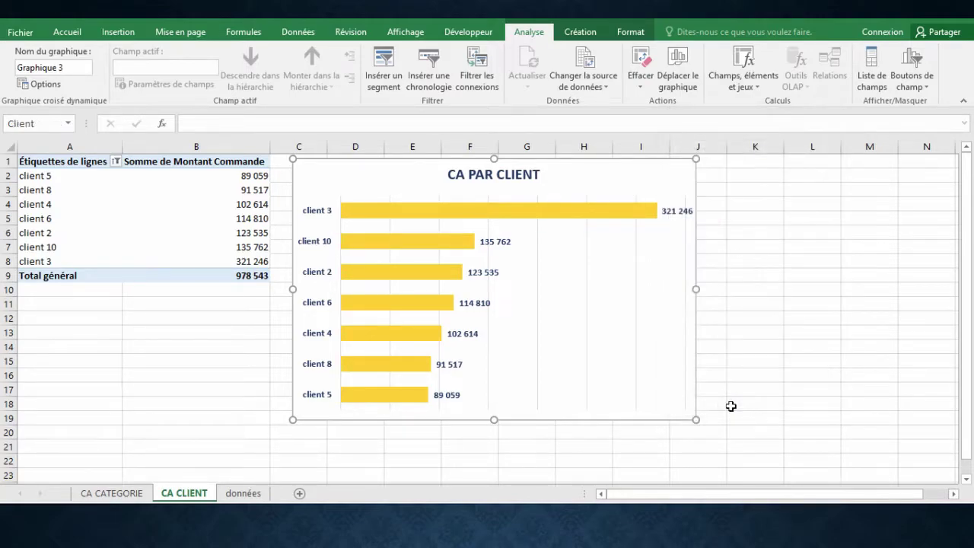
left_click_drag(527, 234, 830, 192)
left_click_drag(859, 302, 857, 242)
Step: Test the Client slicer by filtering on client 5, and clear its filter
scroll(807, 304, "down", 4)
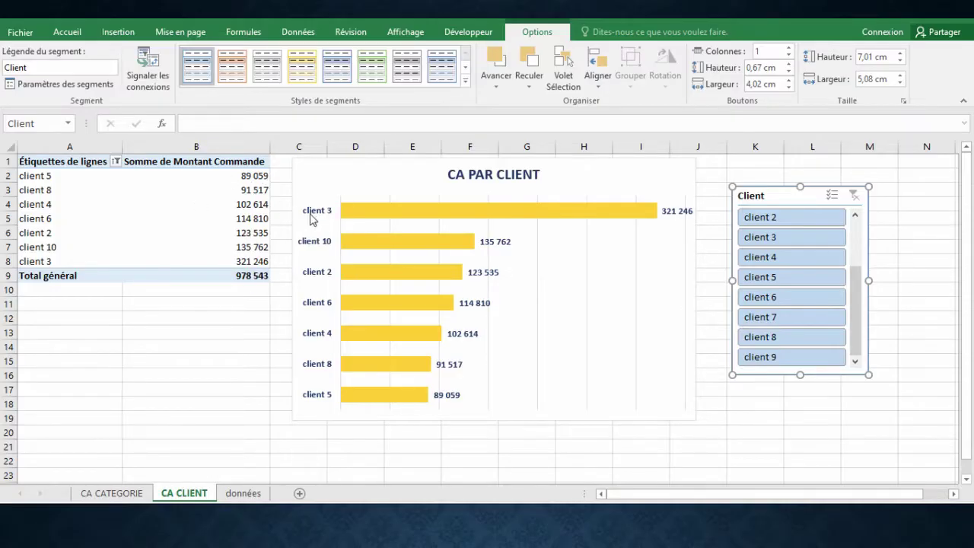
left_click(761, 279)
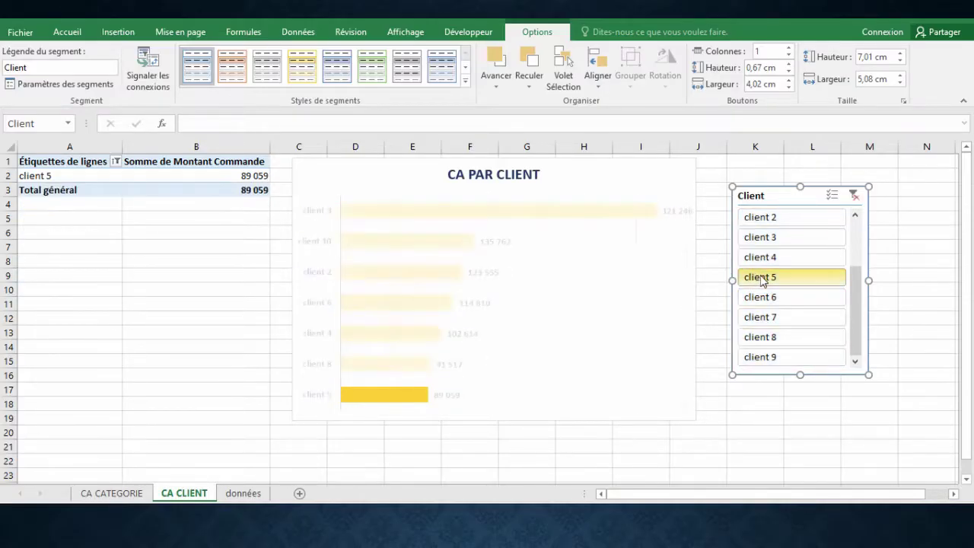
left_click(854, 196)
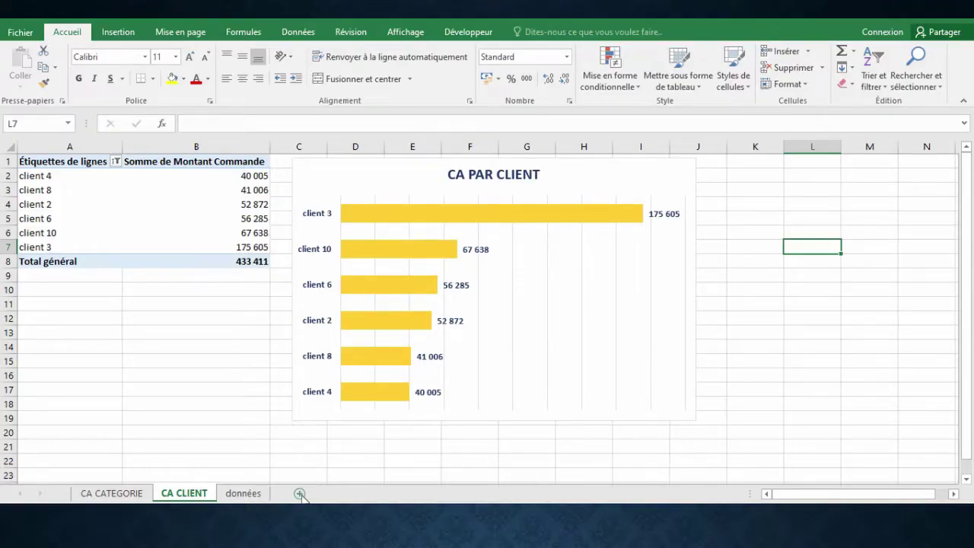
Step: Copy the client pivot table from CA CLIENT into a new sheet at A1 and widen columns A and B
left_click(300, 495)
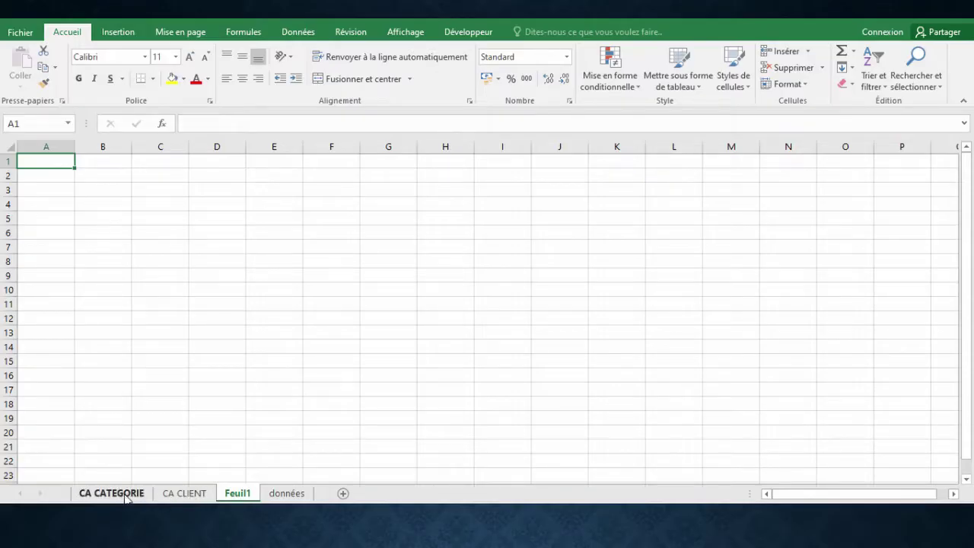
left_click(185, 494)
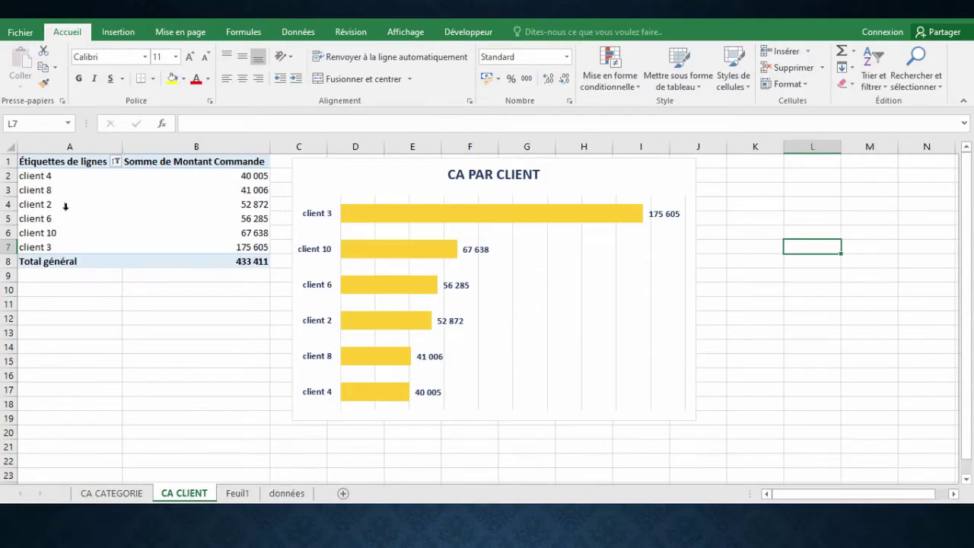
left_click_drag(57, 165, 170, 255)
key("ctrl+c")
left_click(236, 493)
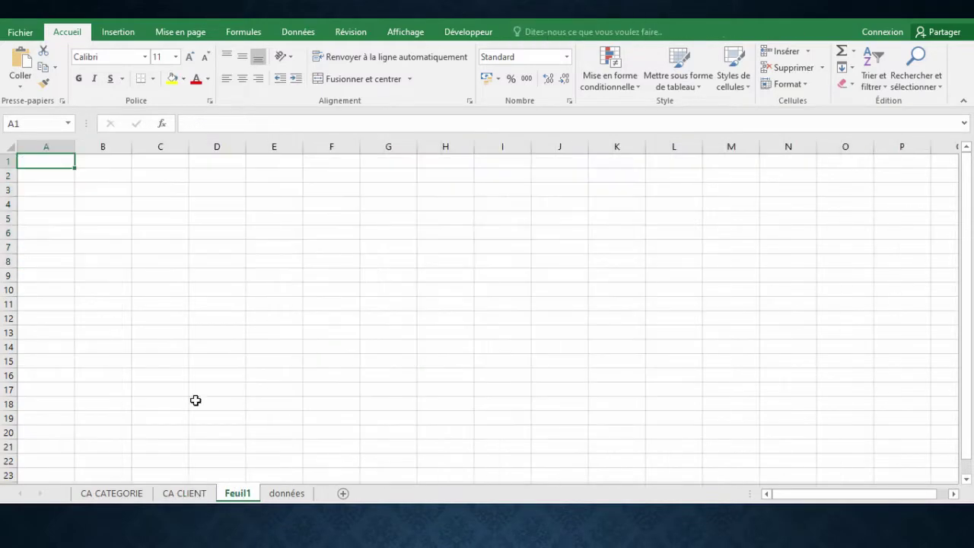
left_click(29, 66)
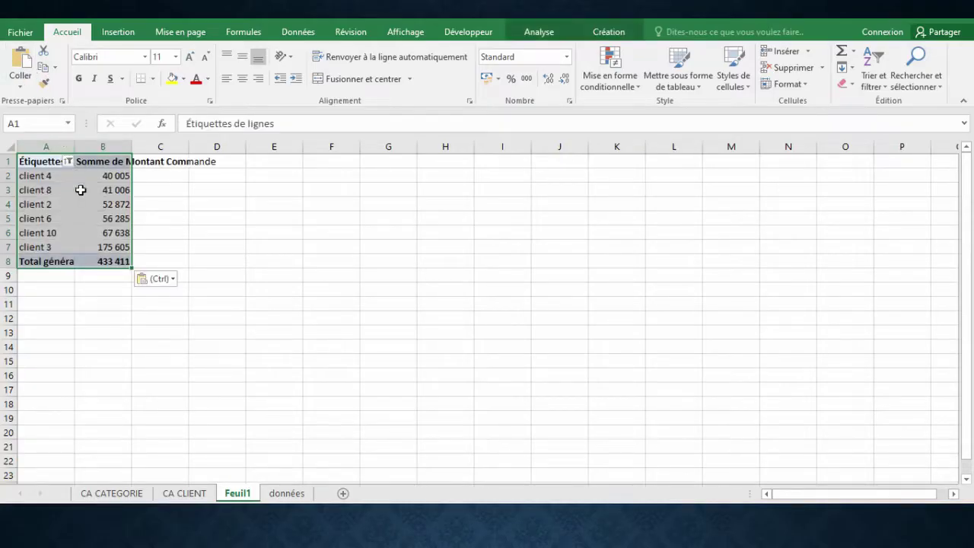
left_click_drag(132, 146, 190, 147)
left_click_drag(81, 149, 90, 148)
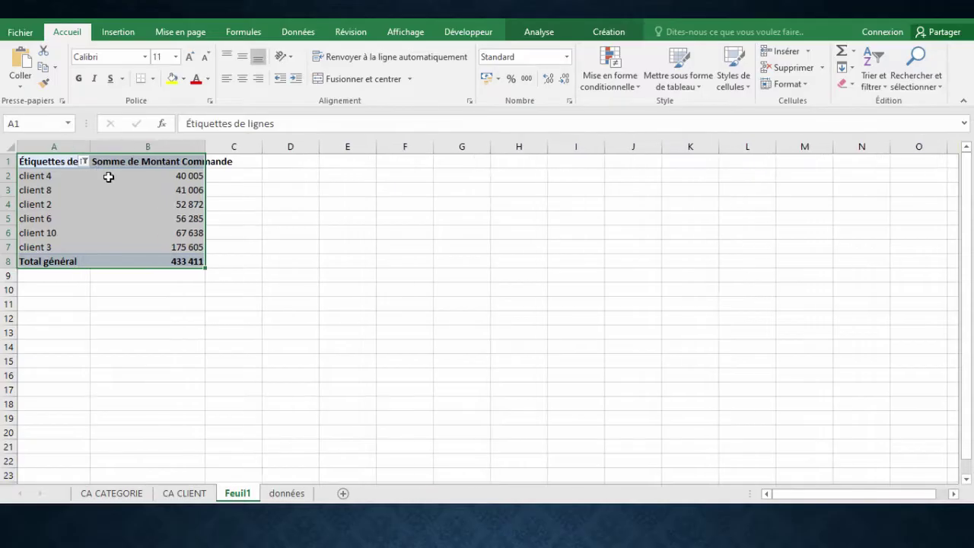
Step: Show the field list of the copied pivot table and remove the Client field from its rows
left_click(158, 175)
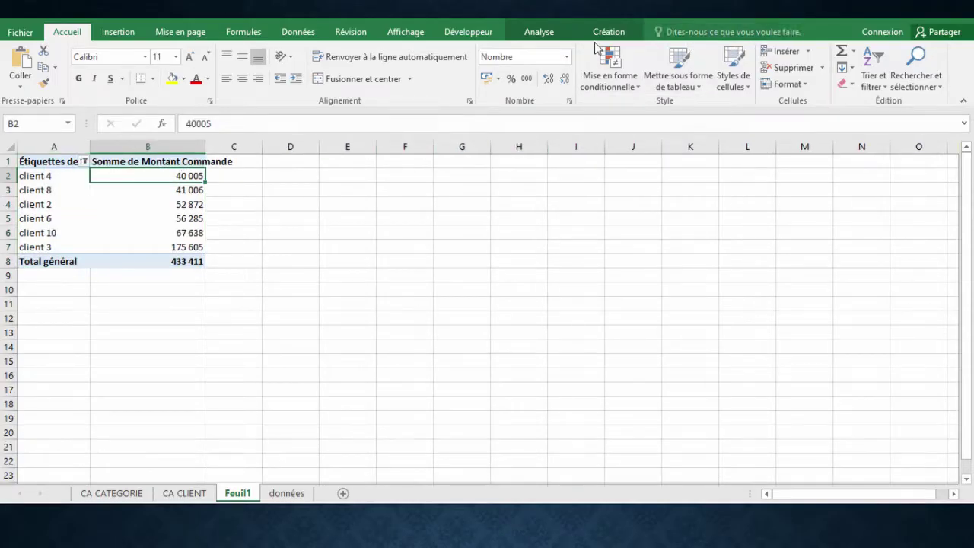
left_click(541, 33)
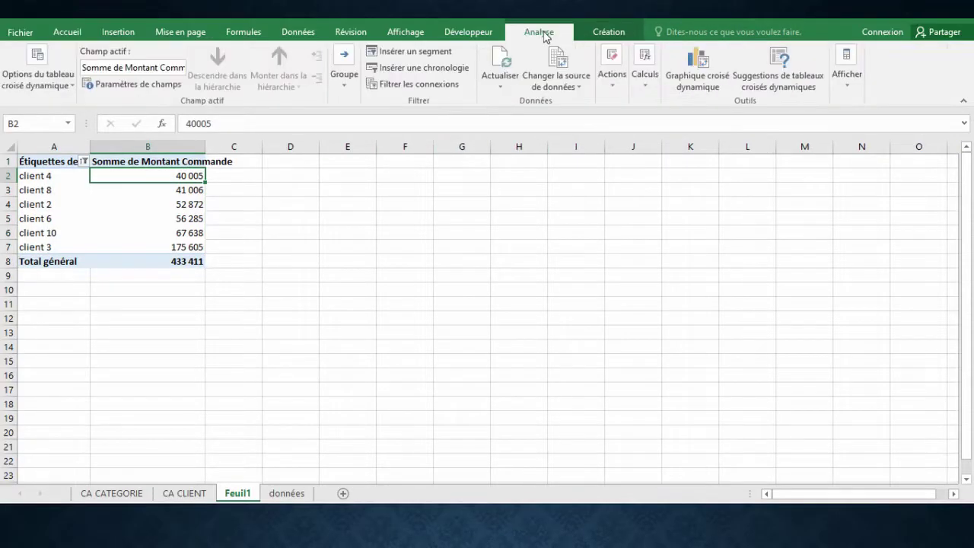
left_click(848, 74)
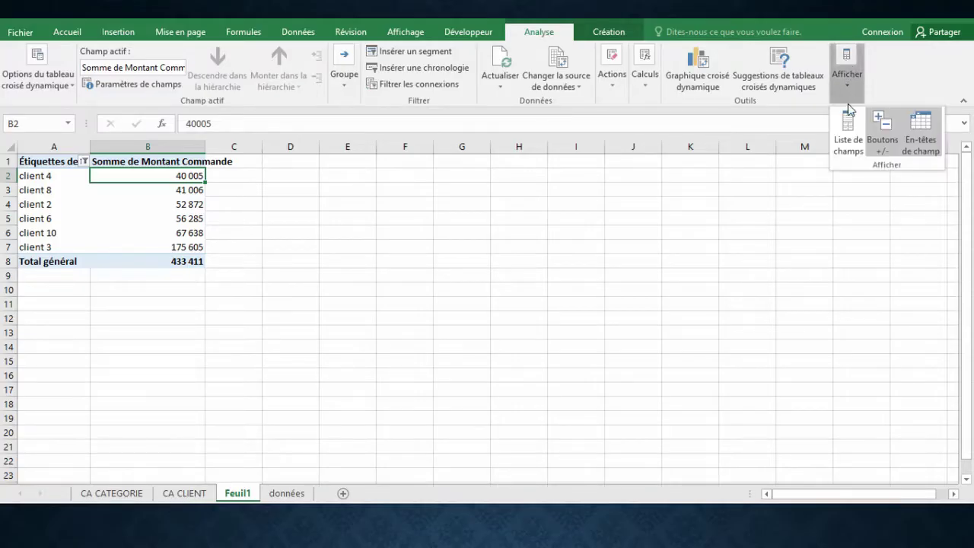
left_click(850, 128)
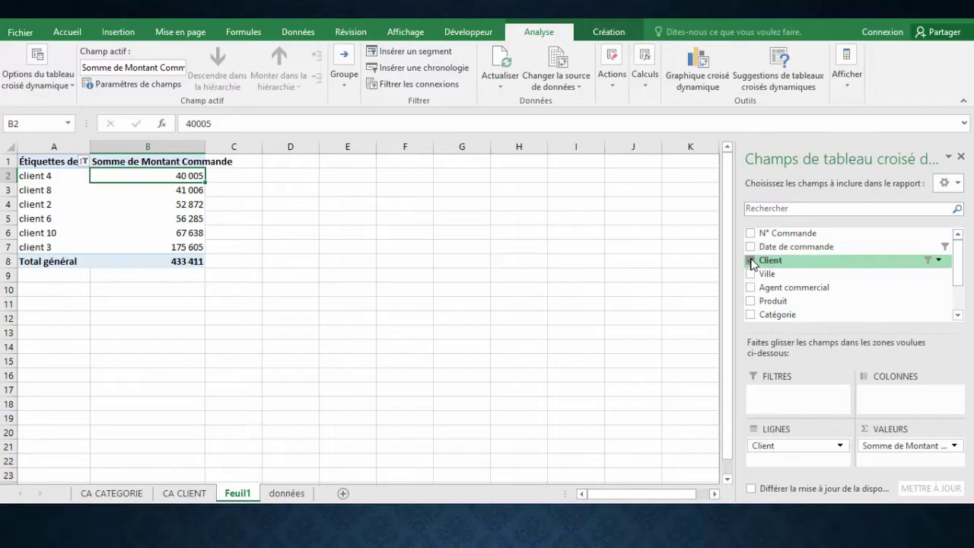
left_click(752, 261)
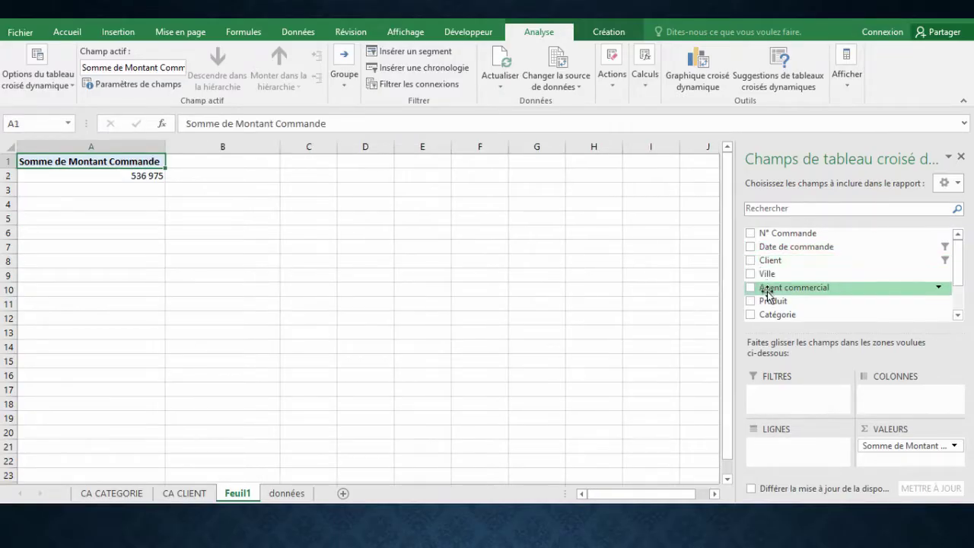
Step: Add Agent commercial to the pivot table's rows and Catégorie to its columns
left_click_drag(958, 274, 958, 292)
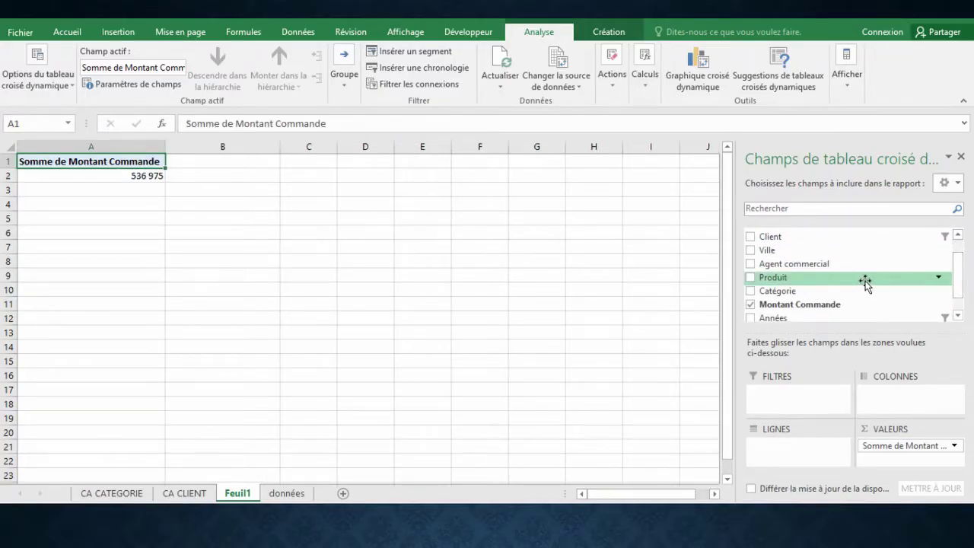
left_click_drag(818, 266, 792, 449)
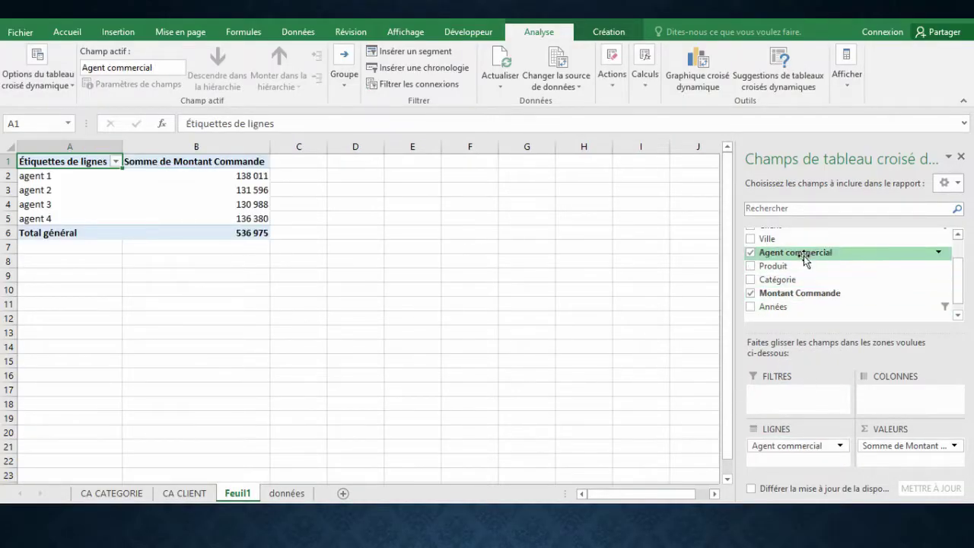
left_click_drag(789, 283, 886, 392)
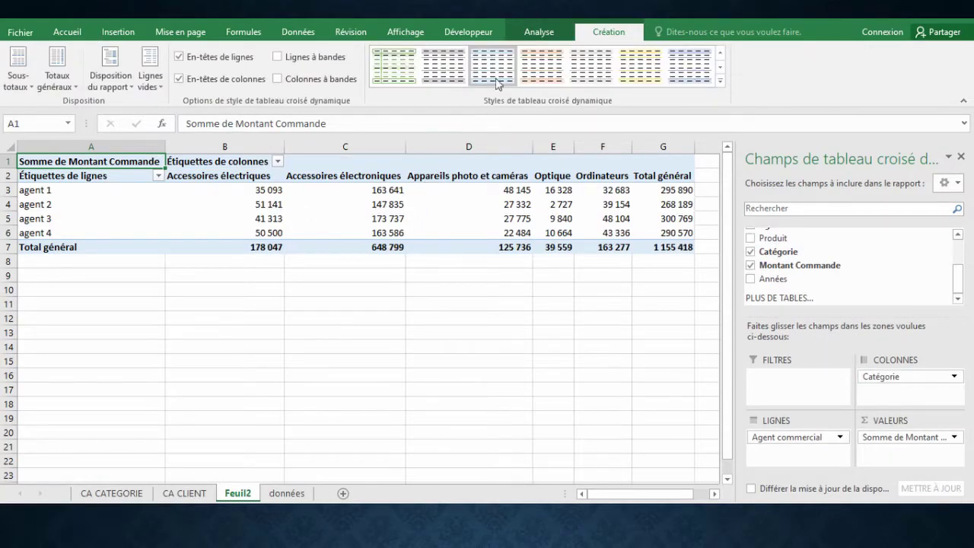
Step: Insert a stacked column pivot chart from the agent table, move it below the table and widen it
left_click(539, 32)
left_click(693, 61)
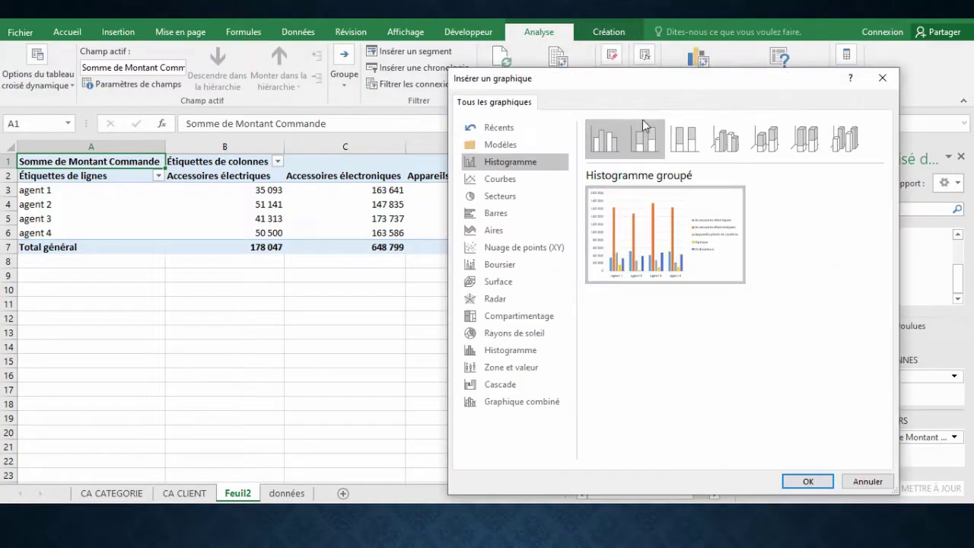
left_click_drag(653, 85, 740, 105)
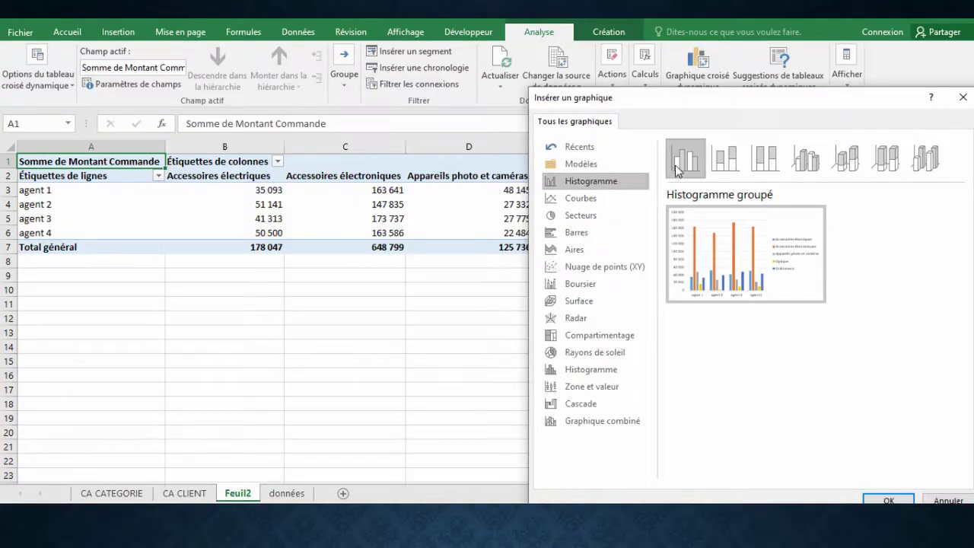
left_click(726, 160)
left_click(885, 499)
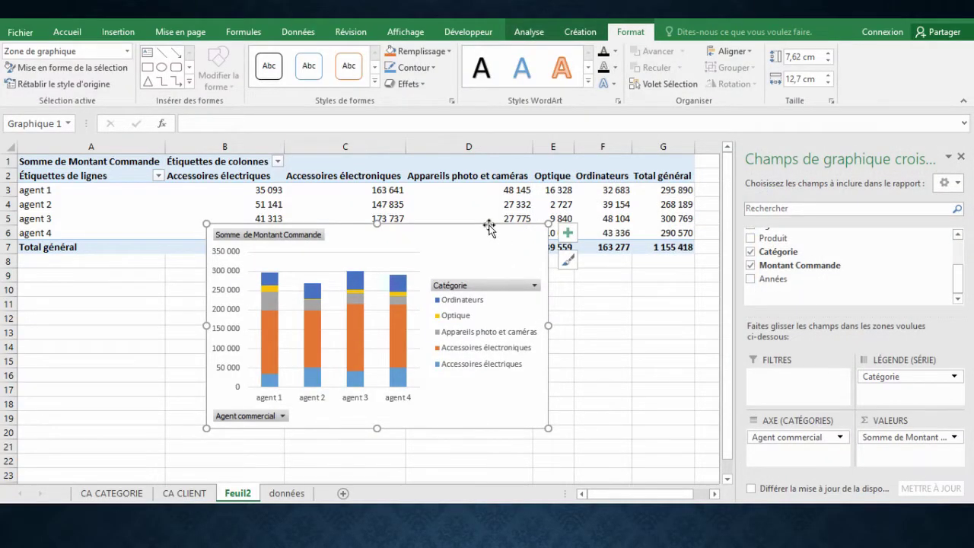
left_click_drag(489, 225, 321, 268)
left_click_drag(380, 369, 517, 367)
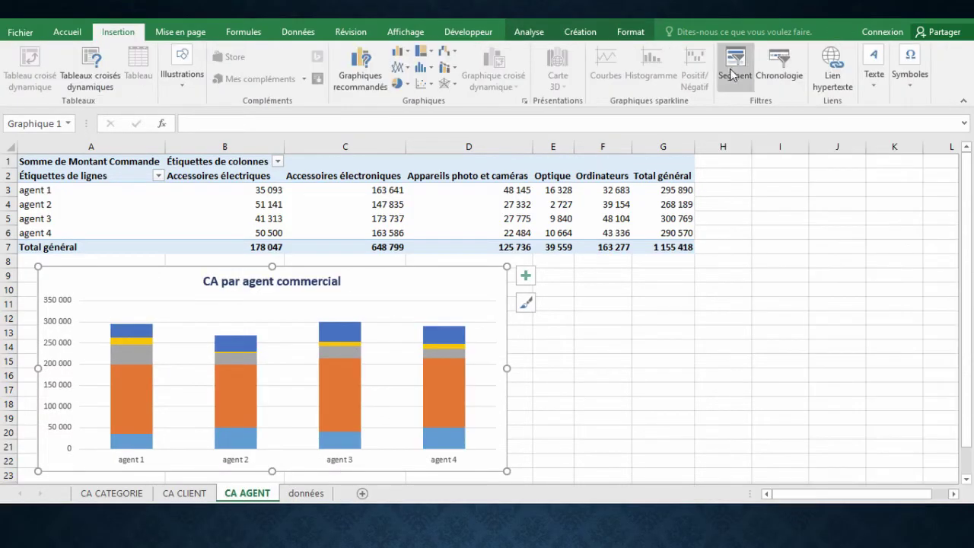
Step: Insert an Agent commercial slicer, place it beside the chart and shrink it to about 4.15 by 5.05 cm
left_click(736, 70)
left_click(700, 202)
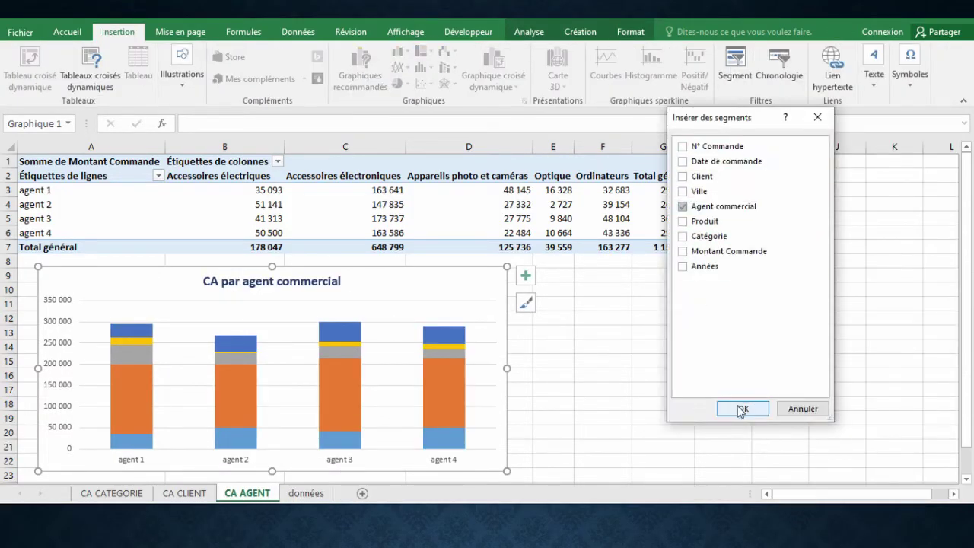
left_click(742, 409)
left_click_drag(529, 236, 625, 276)
left_click_drag(678, 461, 670, 416)
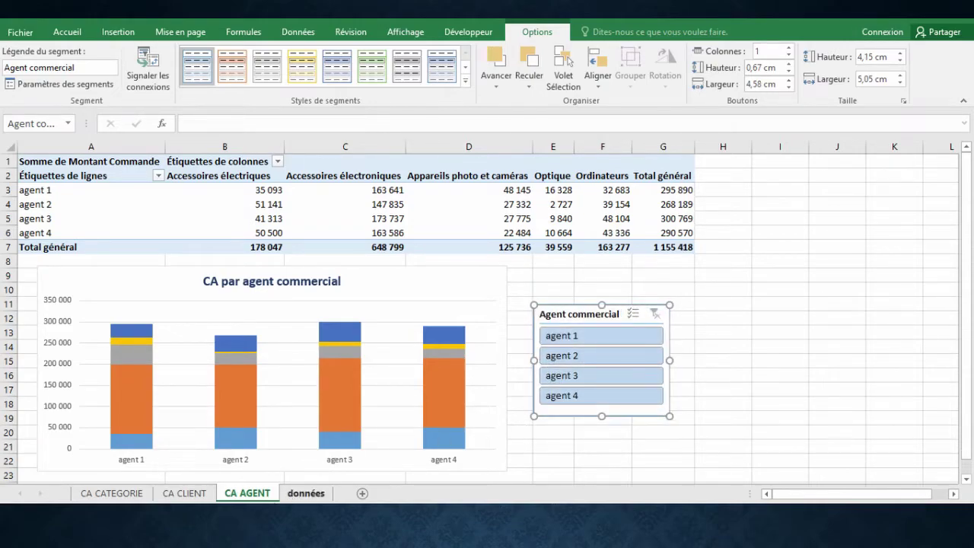
Step: Duplicate the CA AGENT sheet before données, rename the copy CA ANNEE and select its chart
left_click_drag(245, 496, 289, 493)
right_click(318, 494)
left_click(342, 411)
left_click(359, 370)
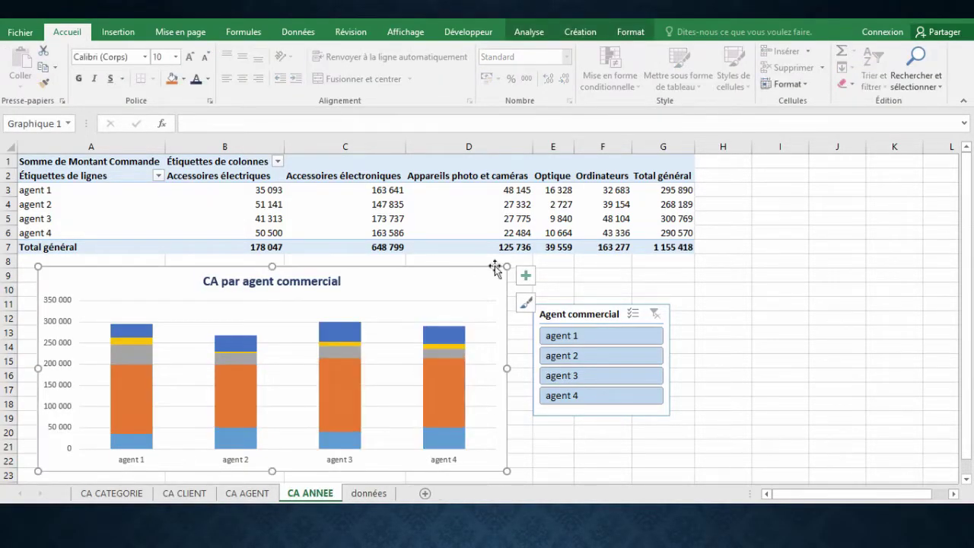
Step: Delete the copied agent chart and the Agent commercial slicer from the CA ANNEE sheet
key("Delete")
left_click(572, 312)
key("Delete")
Step: Show the pivot table's field list and remove Agent commercial from the rows and Catégorie from the columns
left_click(539, 35)
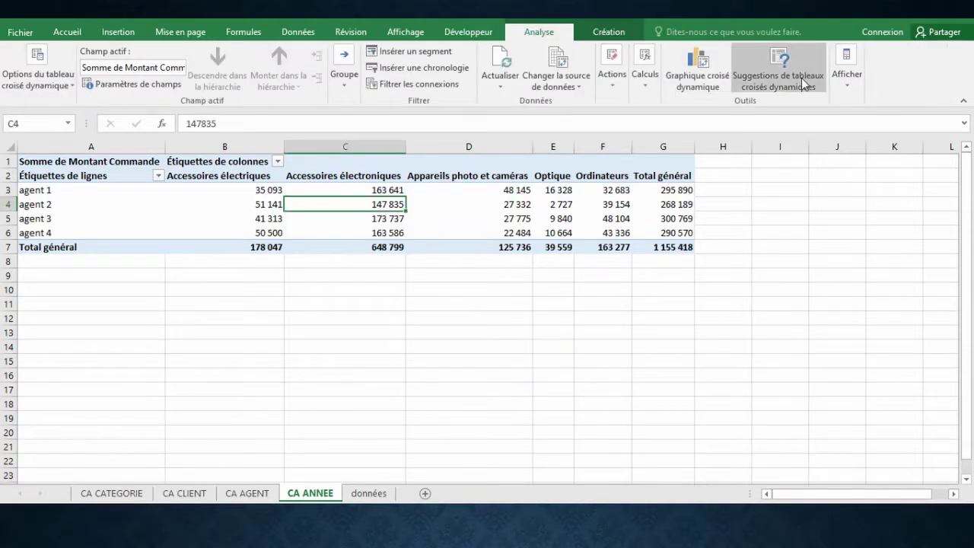
left_click(848, 82)
left_click(850, 129)
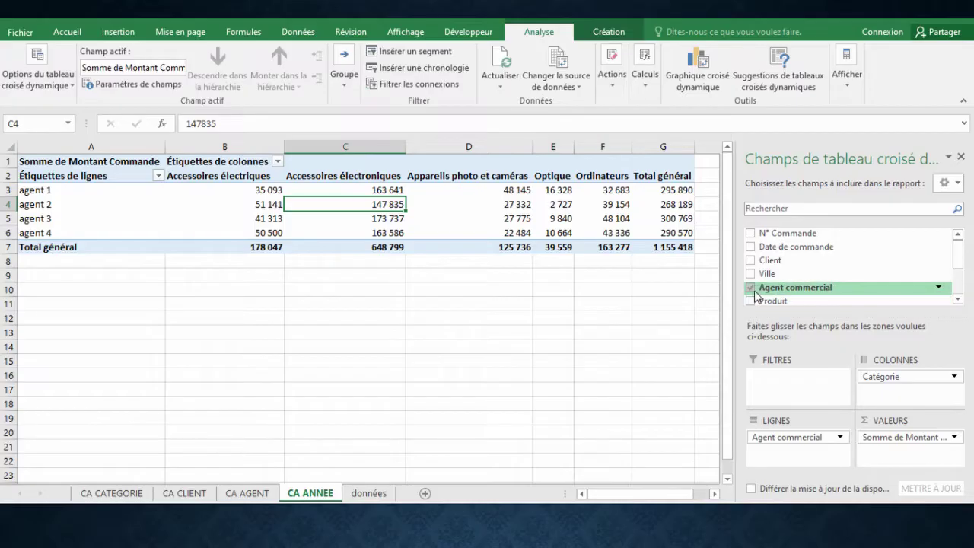
left_click(750, 288)
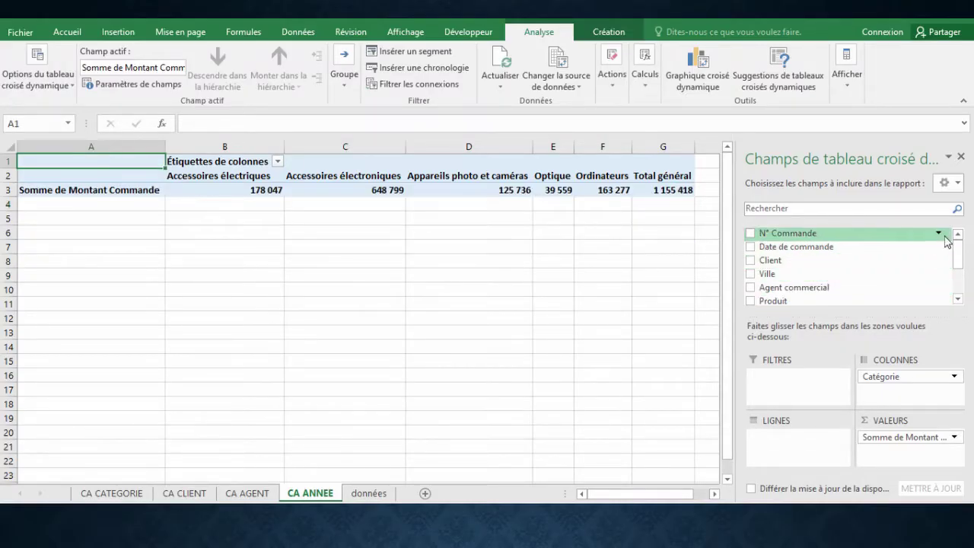
left_click_drag(955, 257, 954, 272)
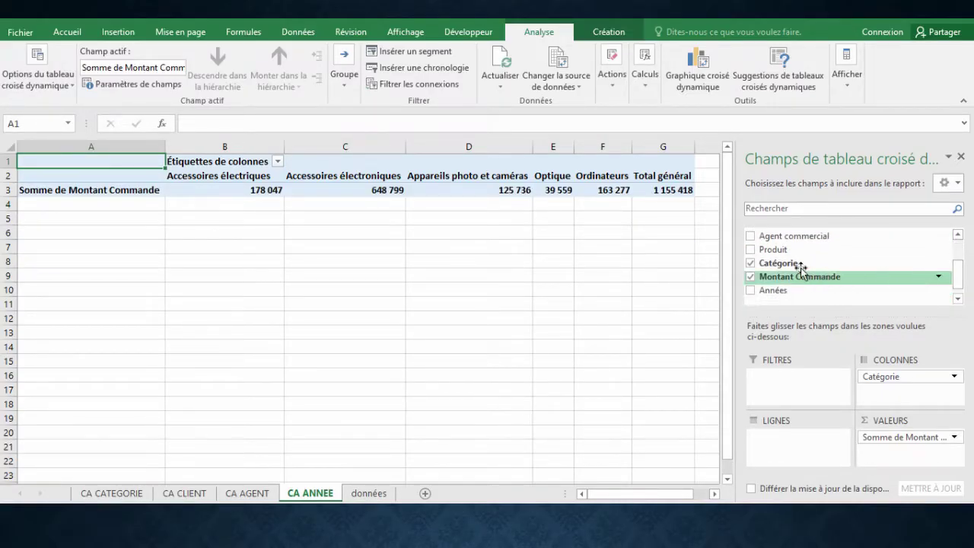
left_click(752, 265)
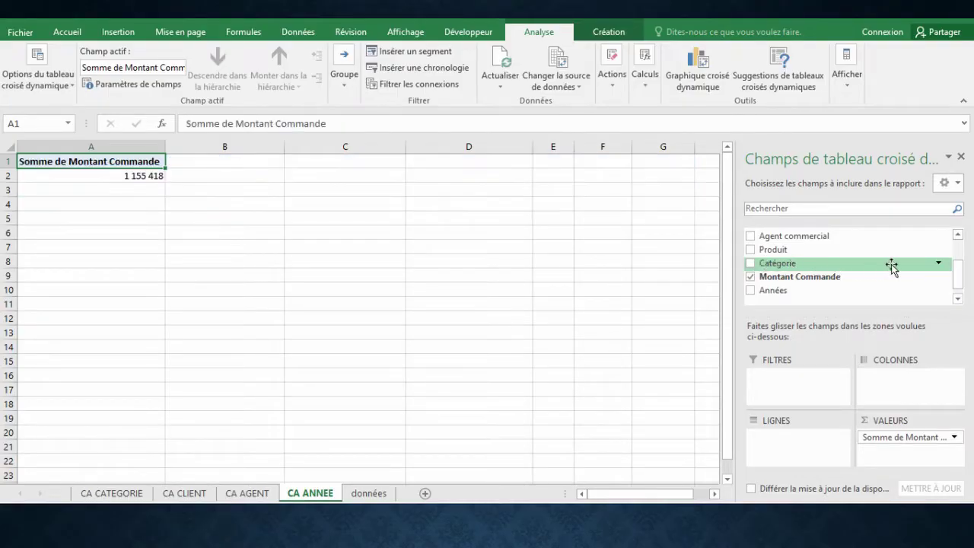
Step: Add Date de commande to the pivot table's rows and group the dates by Mois and Années
left_click_drag(953, 271, 957, 250)
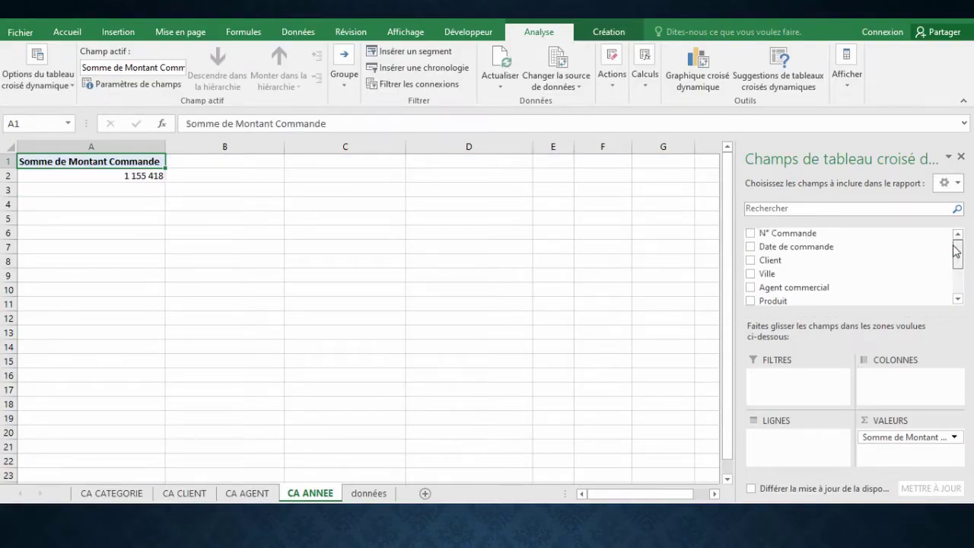
left_click_drag(822, 248, 800, 440)
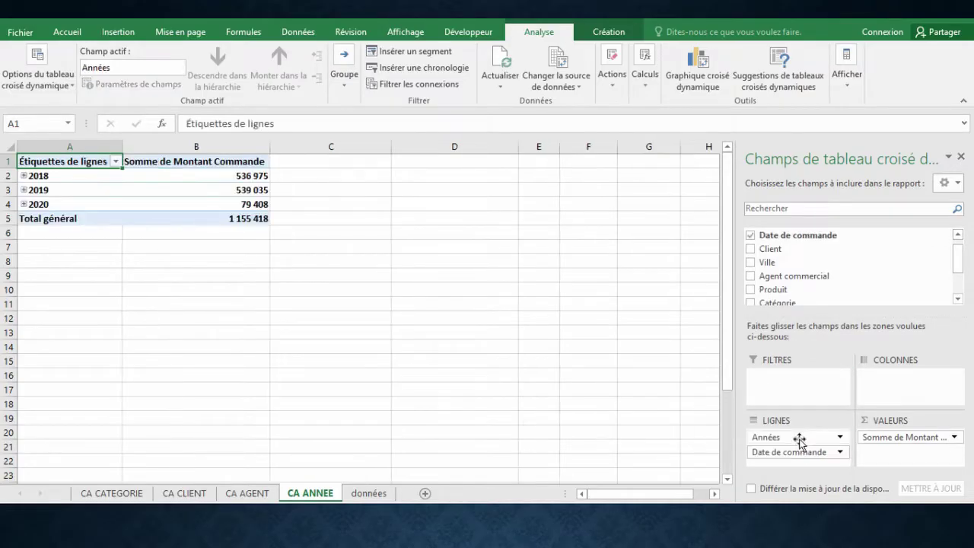
left_click(67, 177)
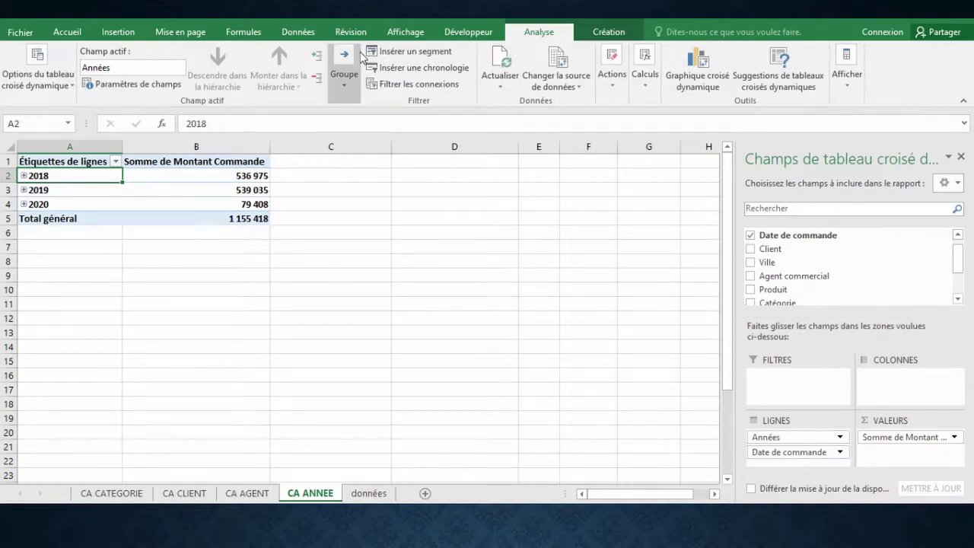
left_click(341, 67)
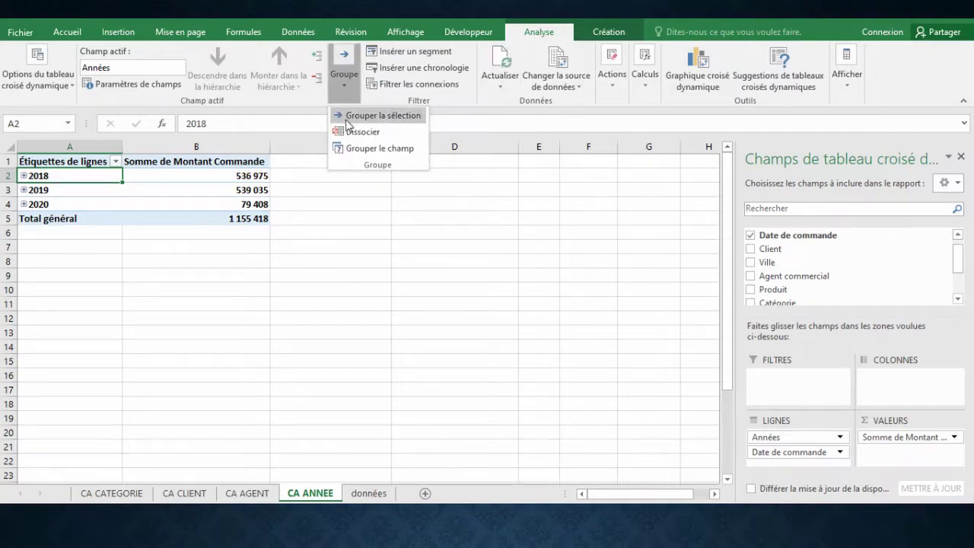
left_click(387, 149)
left_click_drag(742, 145, 599, 159)
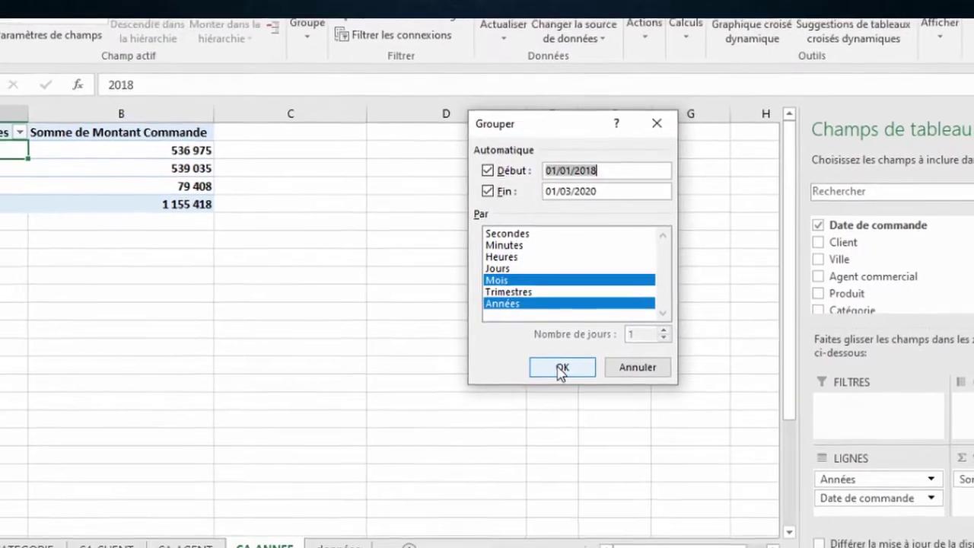
left_click(565, 370)
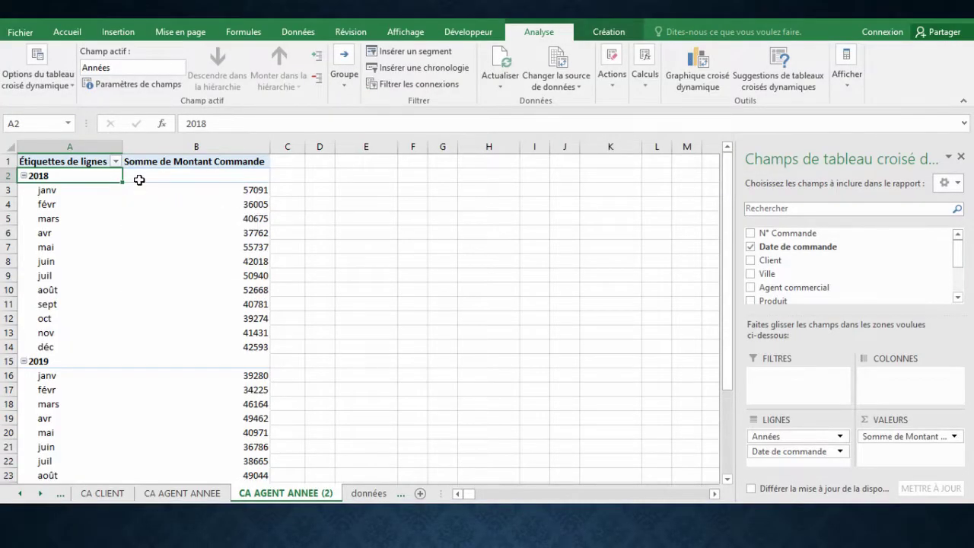
Step: Insert a basic line (Courbes) pivot chart from the monthly order amounts
left_click(706, 64)
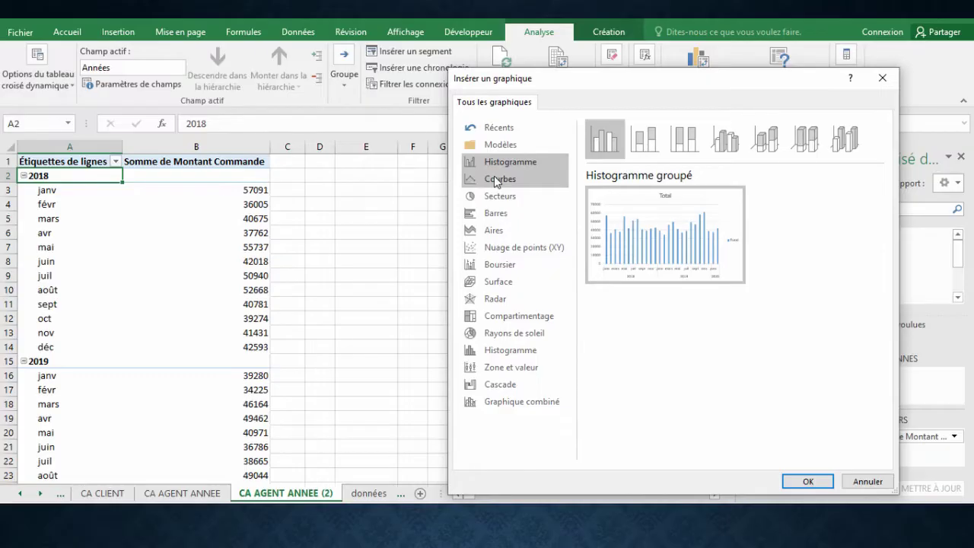
left_click(499, 180)
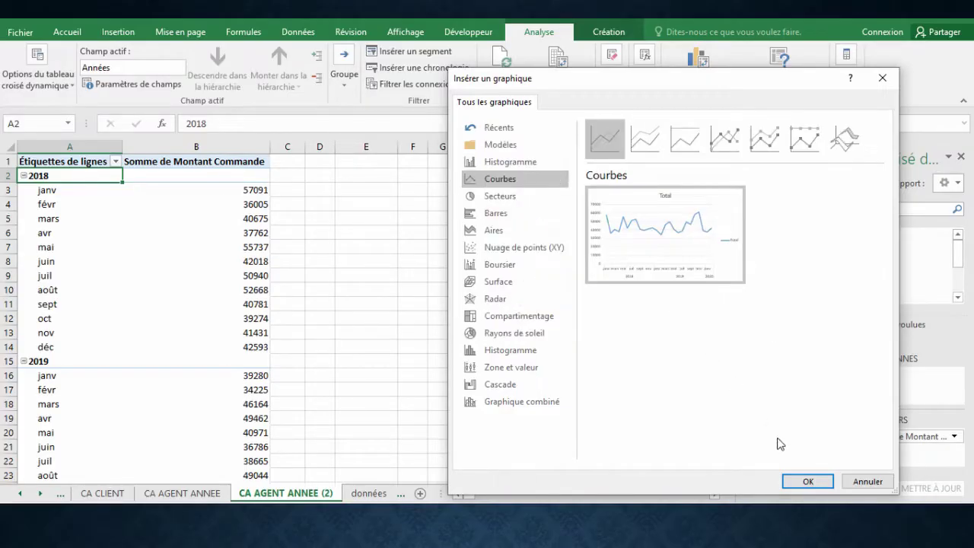
left_click(808, 481)
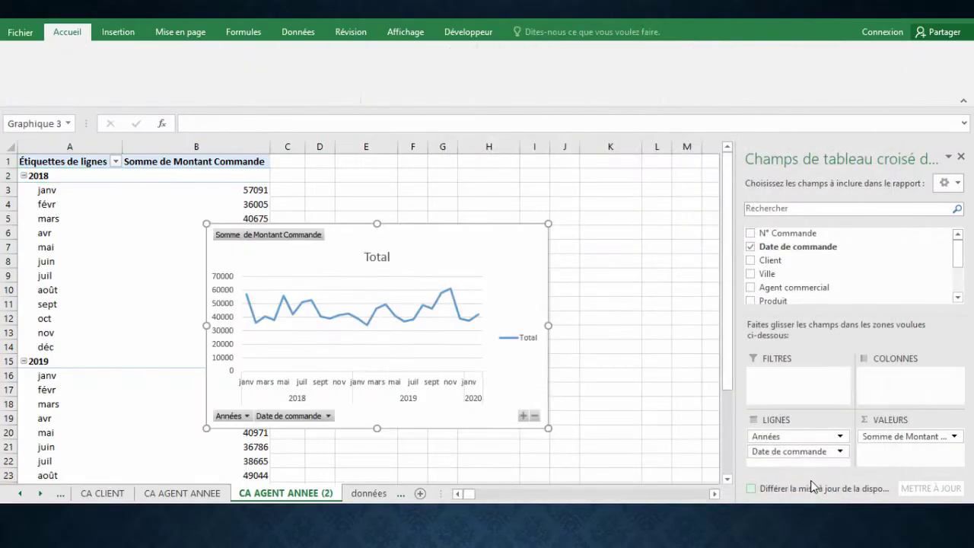
Step: Move the line chart beside the pivot table, close the field list and widen the chart to about column O
left_click_drag(498, 224, 597, 208)
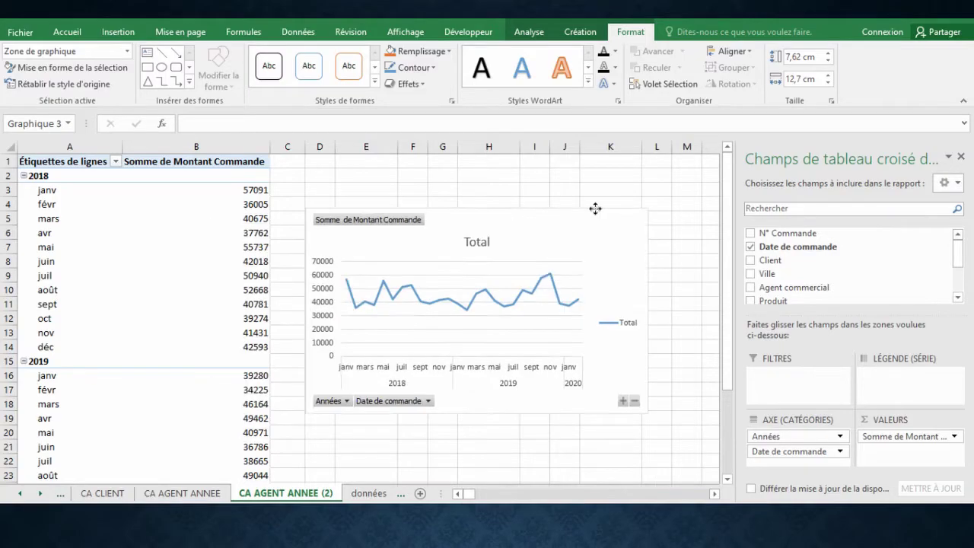
left_click_drag(648, 412, 706, 412)
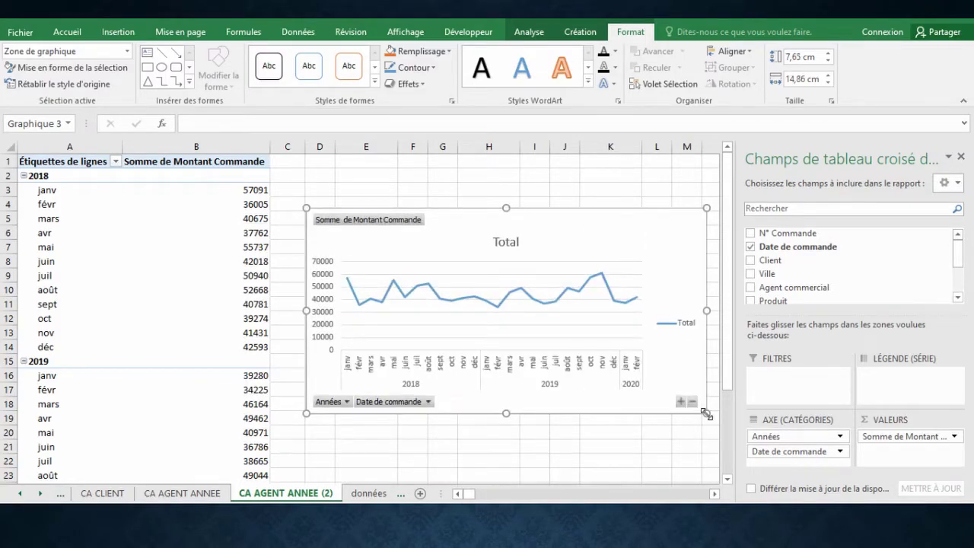
left_click(961, 157)
left_click_drag(708, 312, 796, 316)
left_click_drag(305, 217, 300, 210)
Step: Remove the line chart's field buttons and legend, and title it EVOLUTION DU CA DANS LE TEMPS
left_click(529, 31)
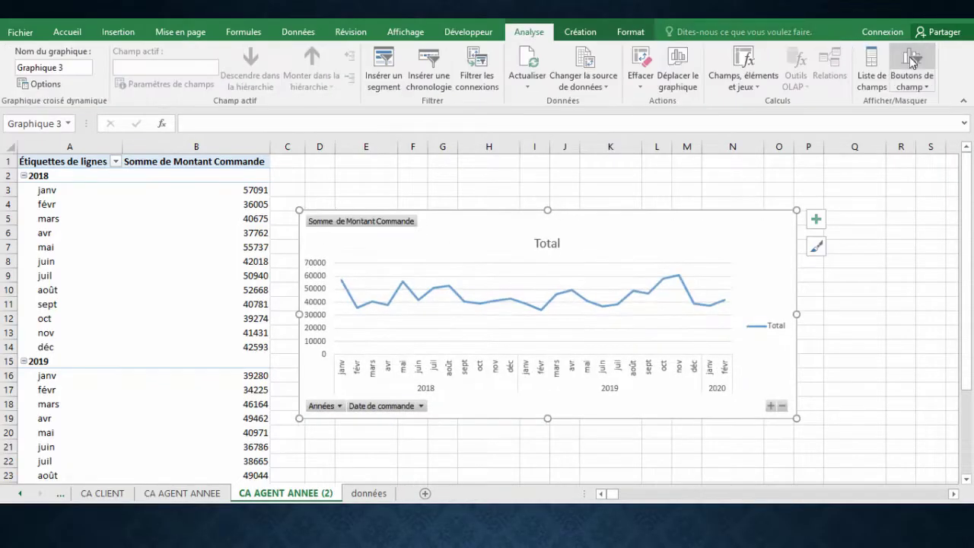
left_click(912, 59)
left_click(539, 224)
type("EVOLUTION D")
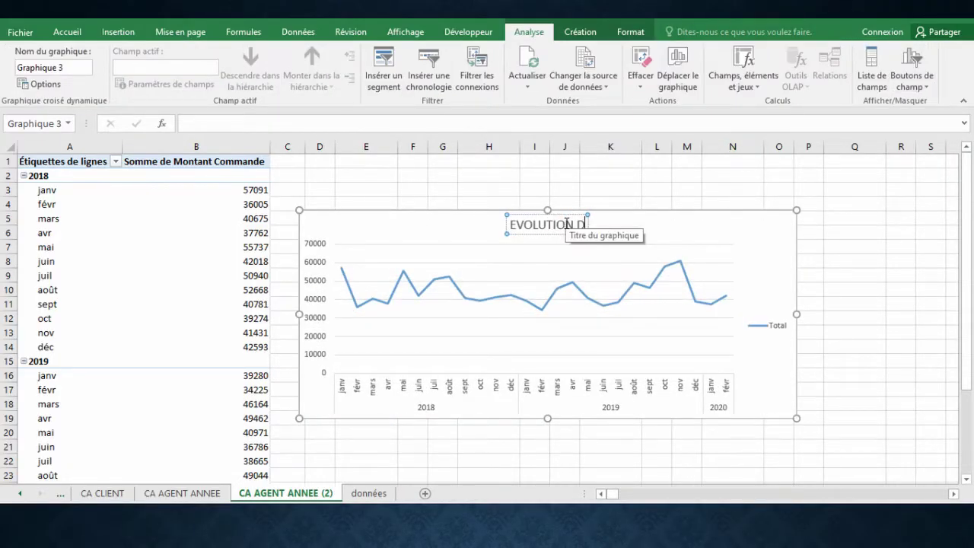
type("U CA DANS LE TEMPS")
left_click(515, 261)
left_click(767, 325)
key("Delete")
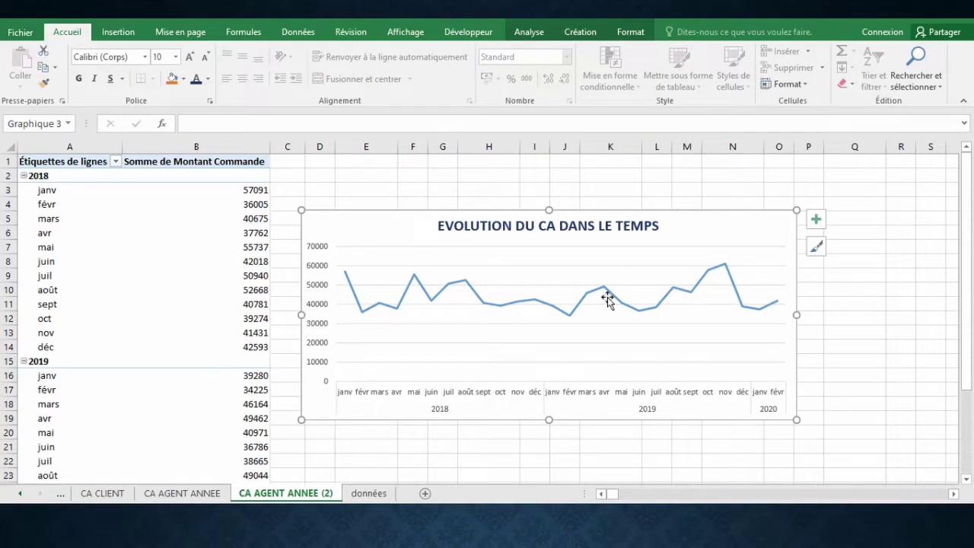
Step: Open the formatting options of the line chart's data series and expand its marker options
left_click(672, 289)
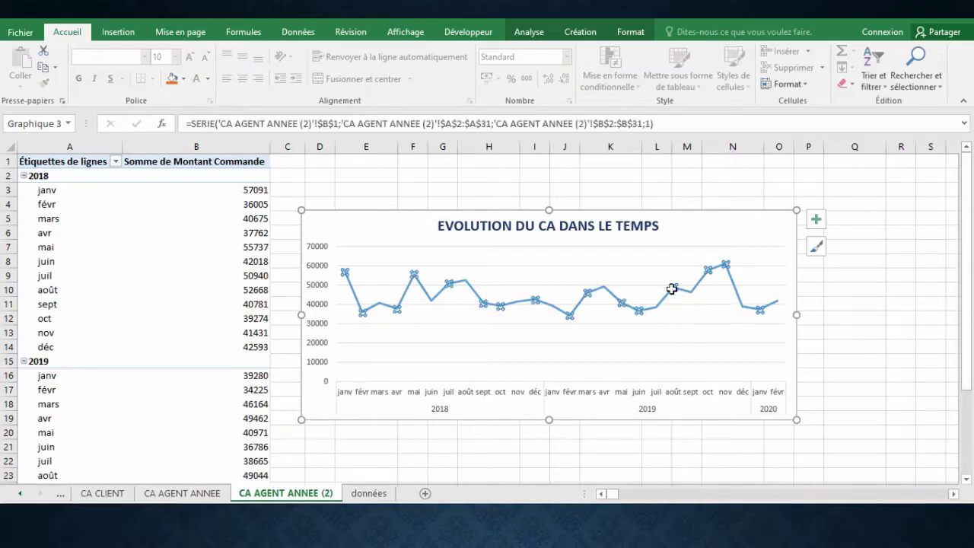
right_click(676, 290)
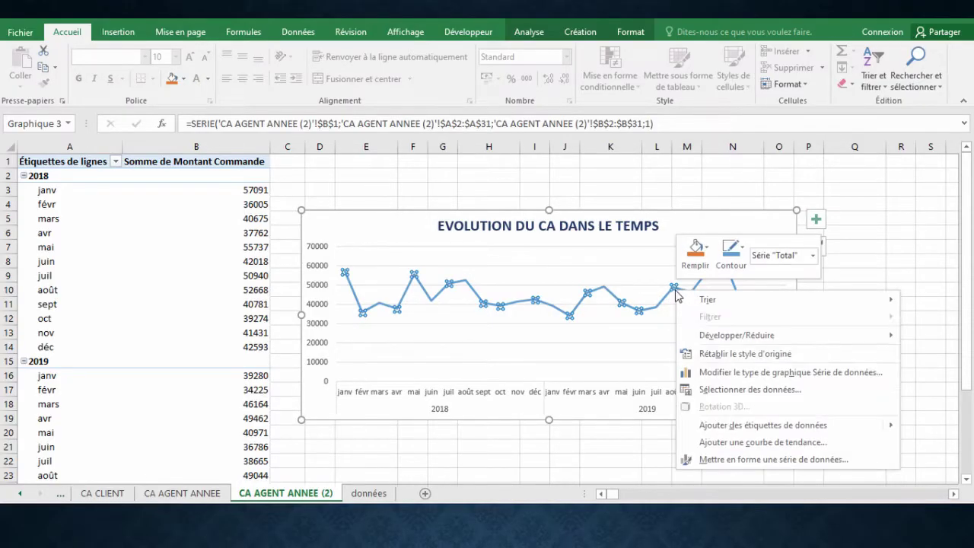
left_click(737, 459)
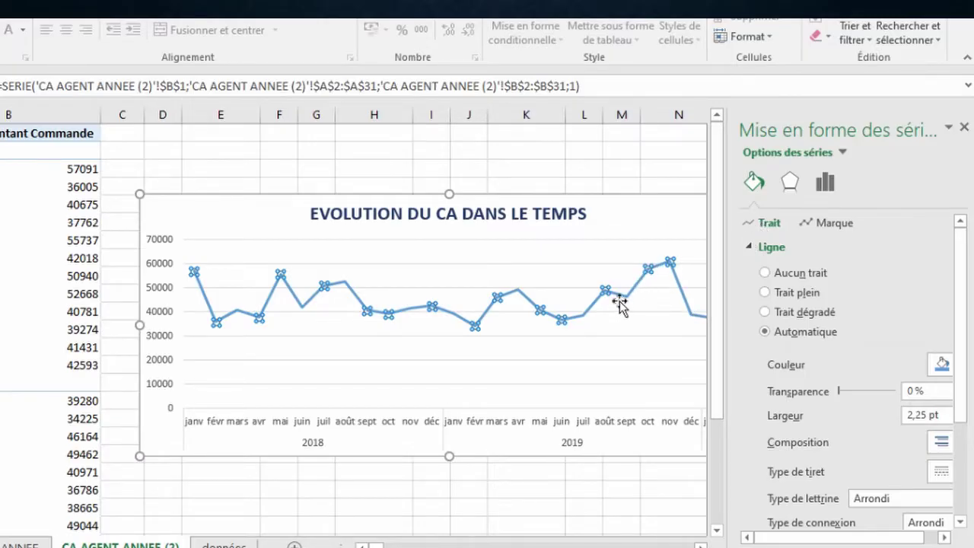
left_click(834, 224)
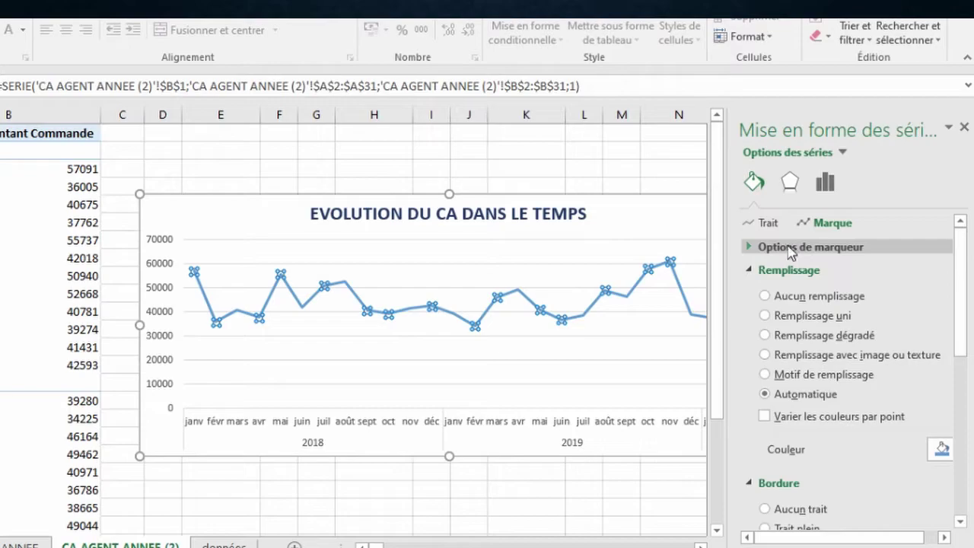
left_click(789, 249)
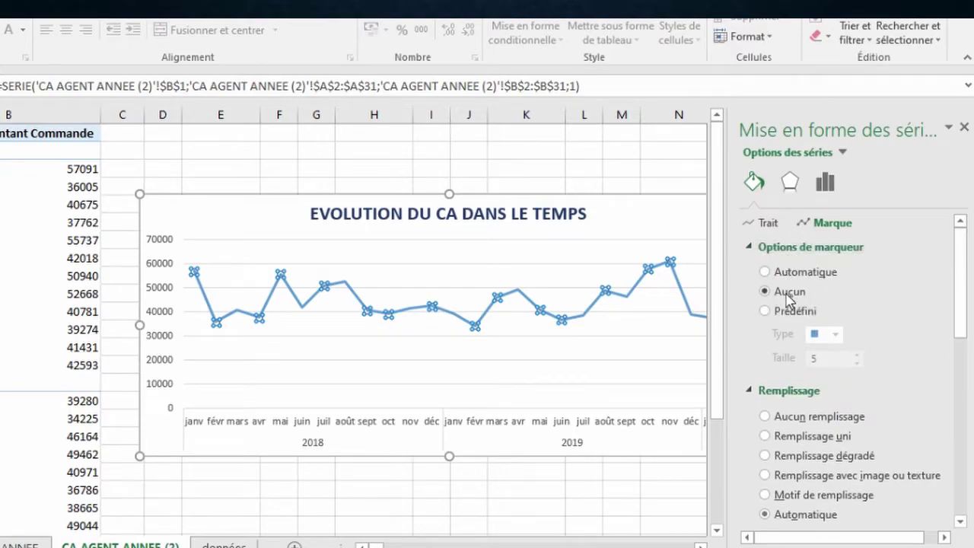
Step: Try predefined (Prédéfini) markers on the line series and raise their size to 8
left_click(766, 311)
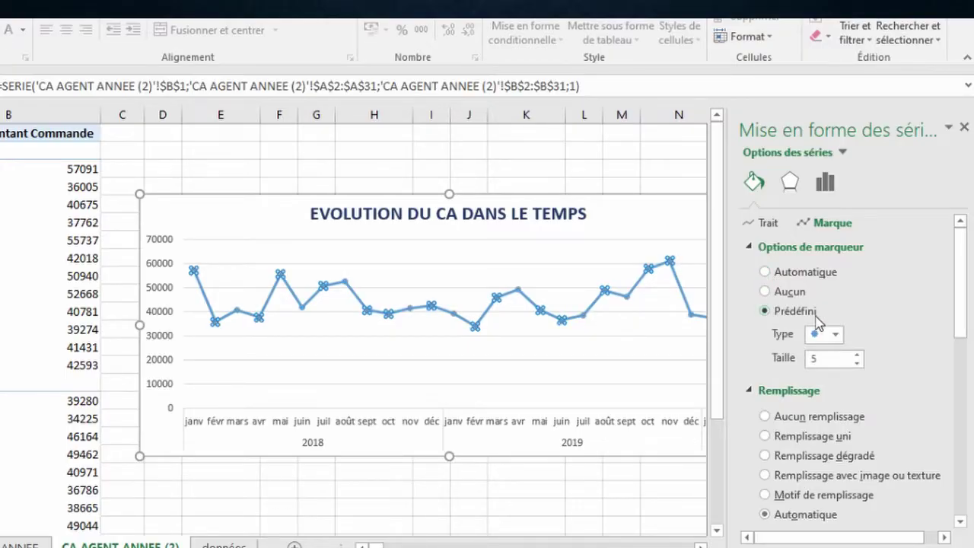
left_click(836, 336)
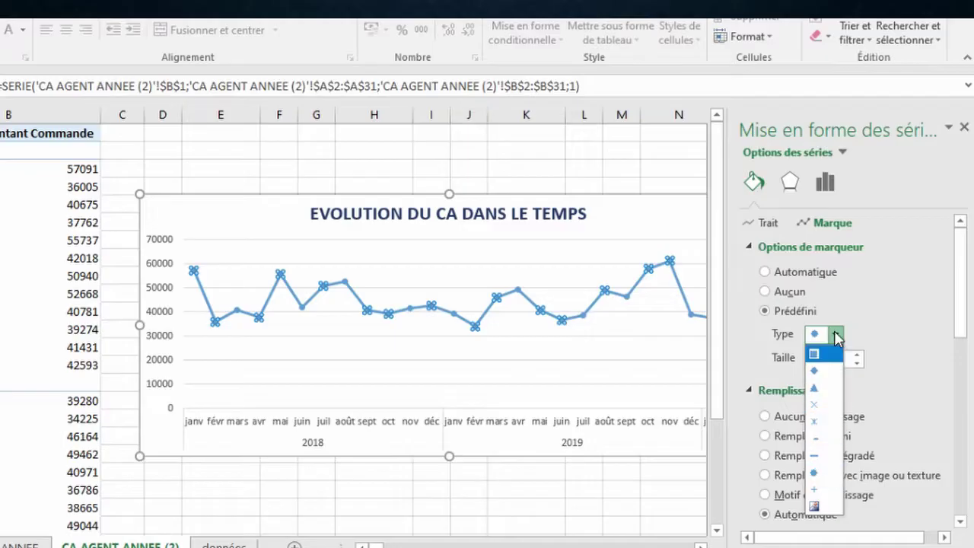
left_click(836, 337)
left_click(857, 354)
left_click(857, 354)
left_click(857, 354)
Step: Set the series markers to Automatique, fill them with the orange theme color and close the formatting options
left_click(768, 274)
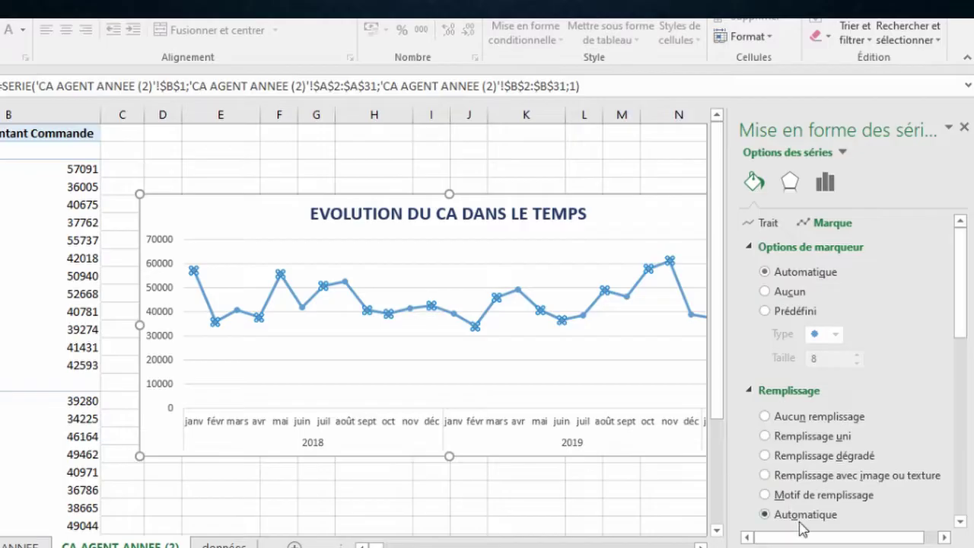
left_click_drag(958, 312, 959, 369)
left_click(944, 333)
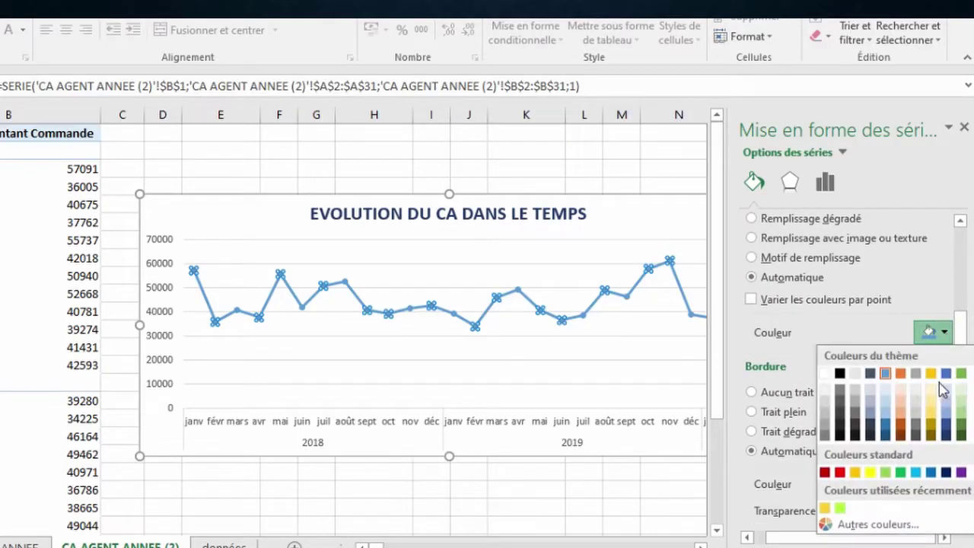
left_click(901, 373)
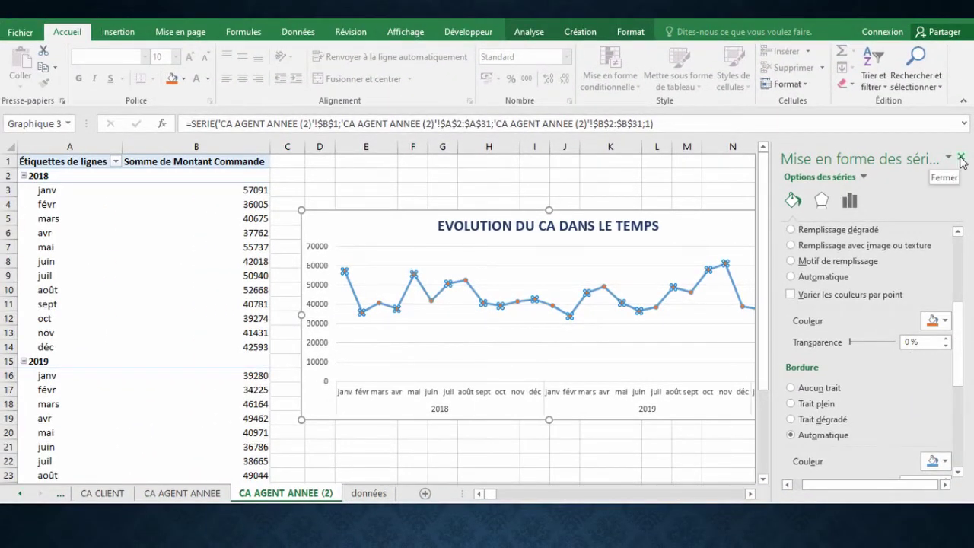
left_click(961, 159)
Step: Move the line chart down a few rows and insert a timeline based on Date de commande
left_click_drag(428, 212, 434, 261)
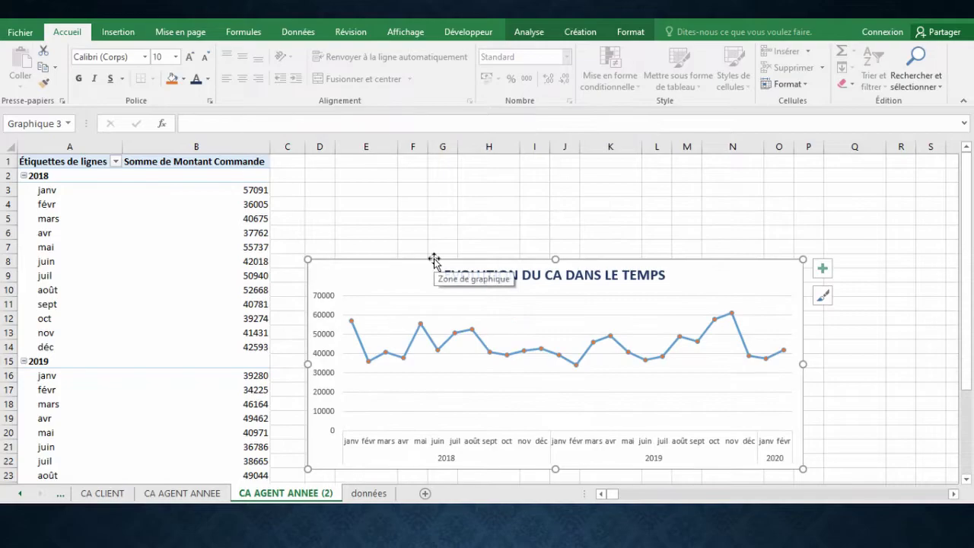
left_click(529, 35)
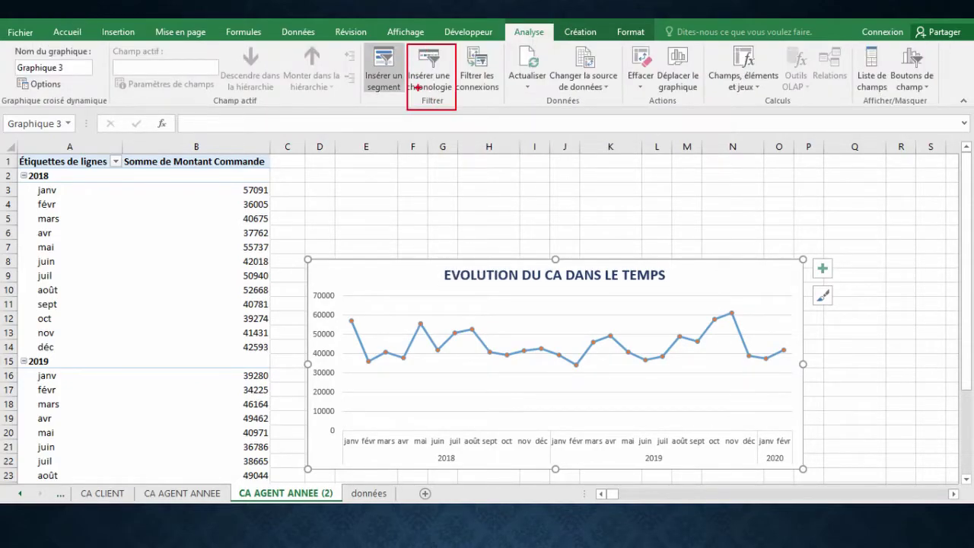
left_click(428, 74)
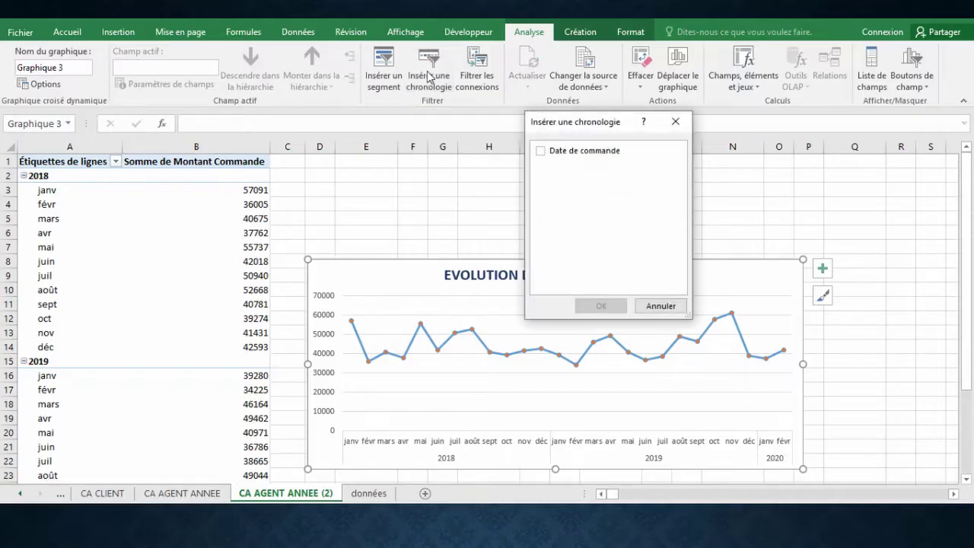
left_click(541, 154)
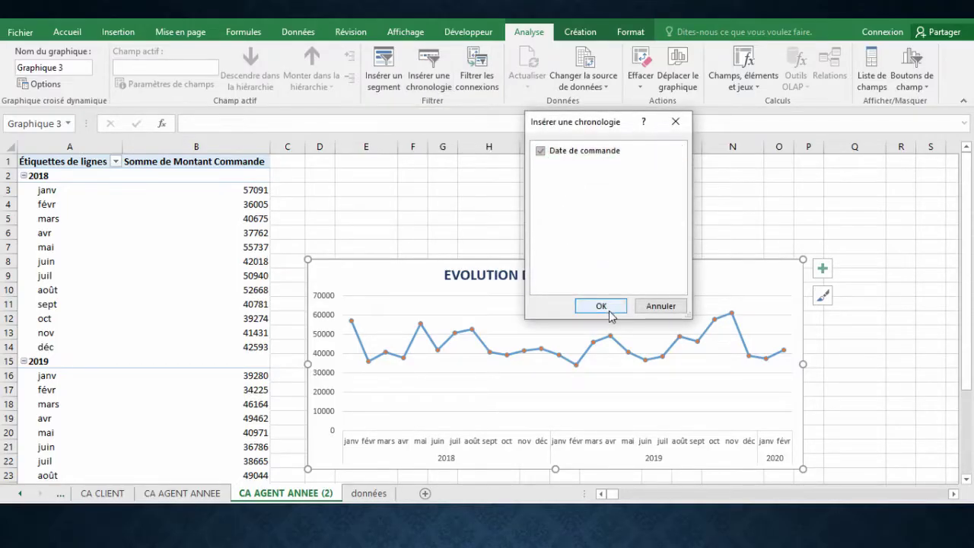
left_click(611, 307)
Step: Place the Date de commande timeline above the line chart, around columns F to L, with the chart just beneath it
left_click_drag(685, 261, 681, 304)
left_click(601, 272)
left_click_drag(574, 279, 610, 160)
left_click_drag(604, 302, 604, 274)
Step: Try the ANNÉES and TRIMESTRES time levels on the Date de commande timeline, then return it to MOIS
left_click(547, 164)
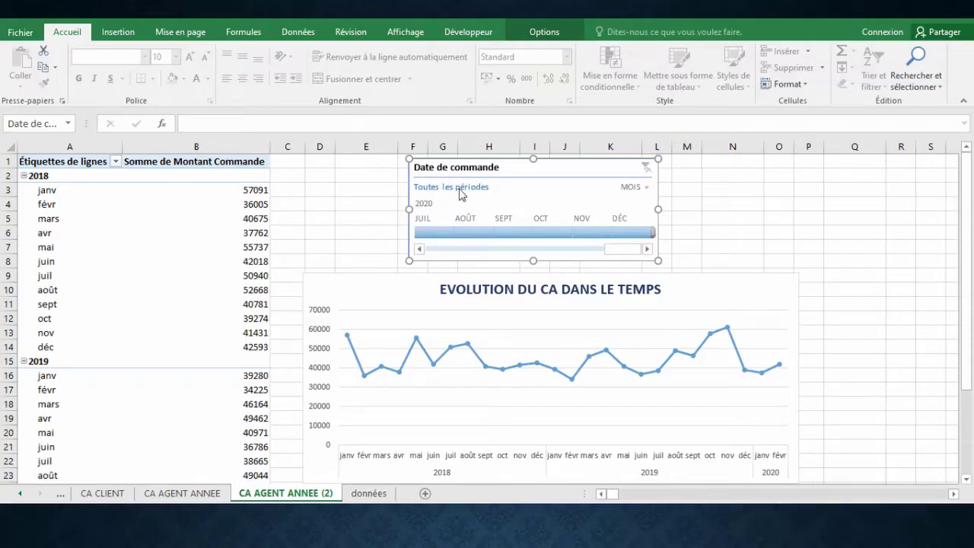
left_click(647, 188)
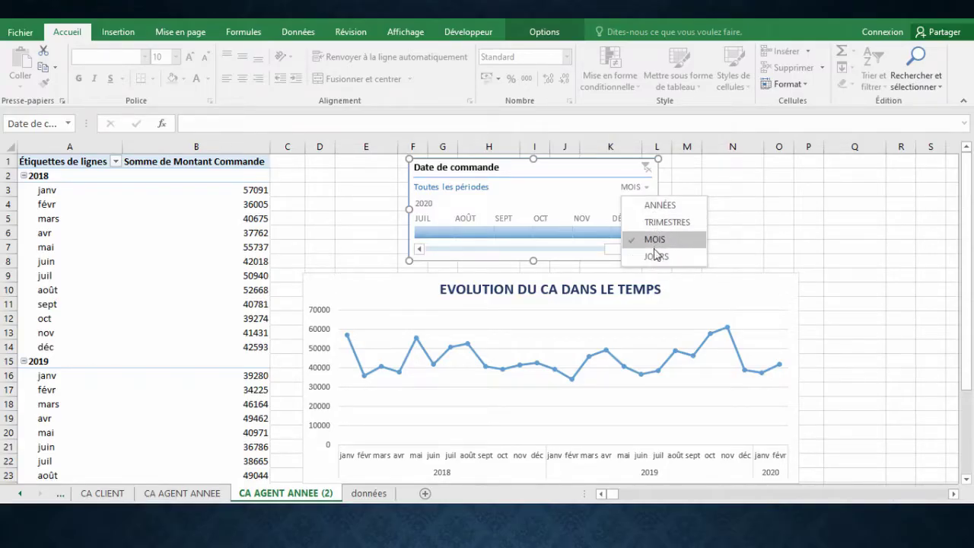
left_click(658, 206)
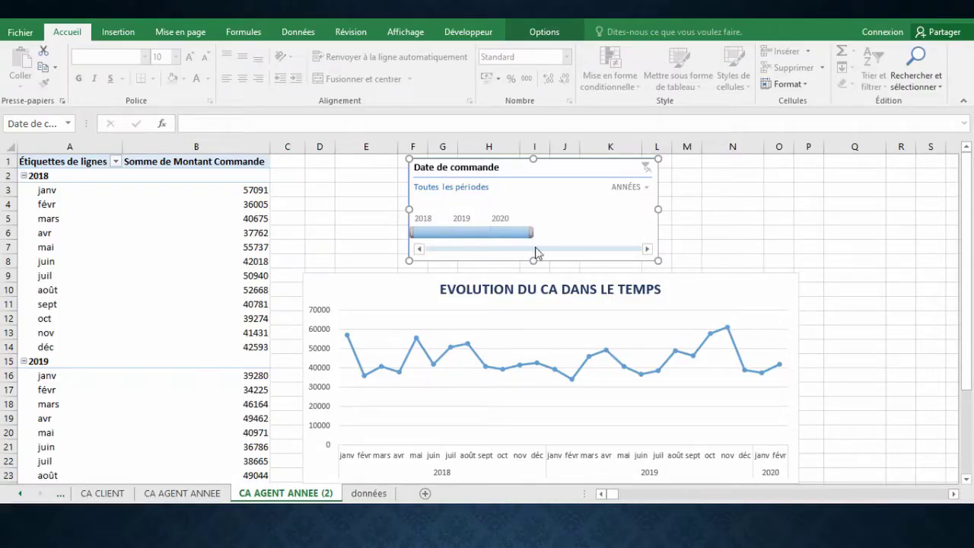
left_click(647, 189)
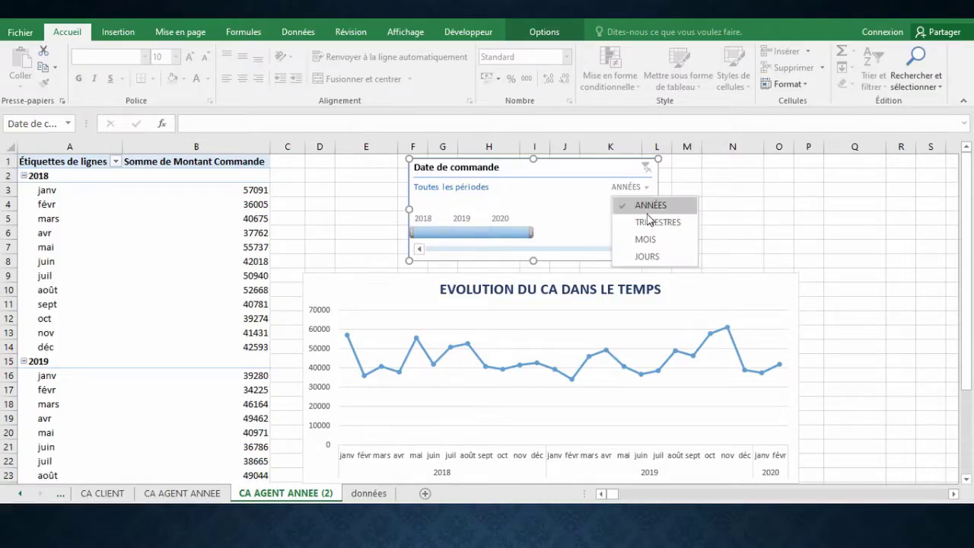
left_click(650, 222)
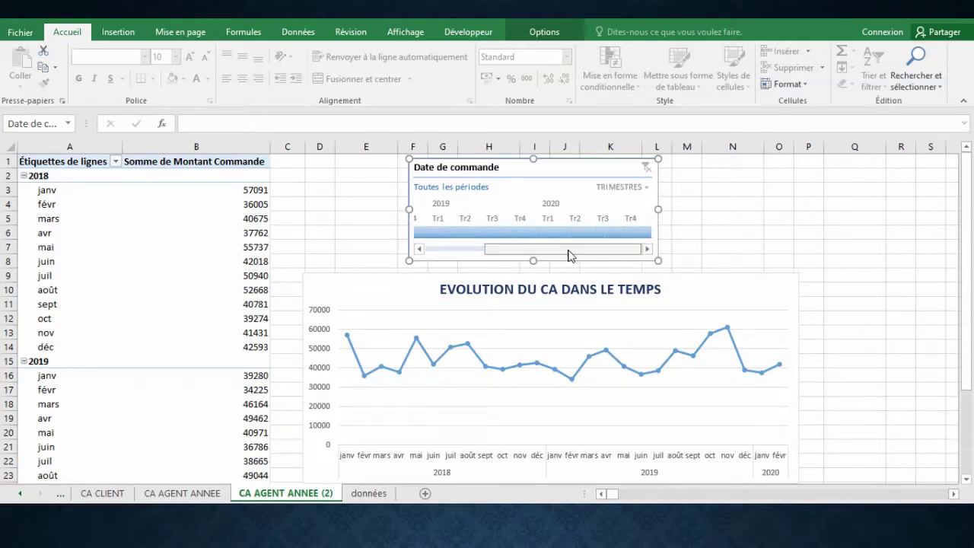
left_click_drag(531, 257, 472, 256)
left_click(623, 187)
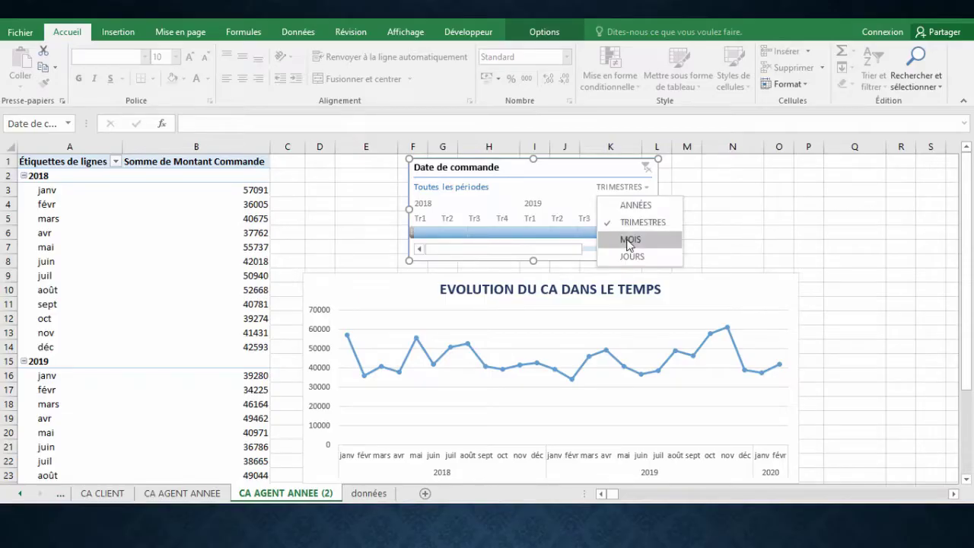
left_click(629, 240)
Step: Widen the timeline on both sides to about 18.23 cm so it spans the width of the line chart
left_click_drag(658, 206, 801, 209)
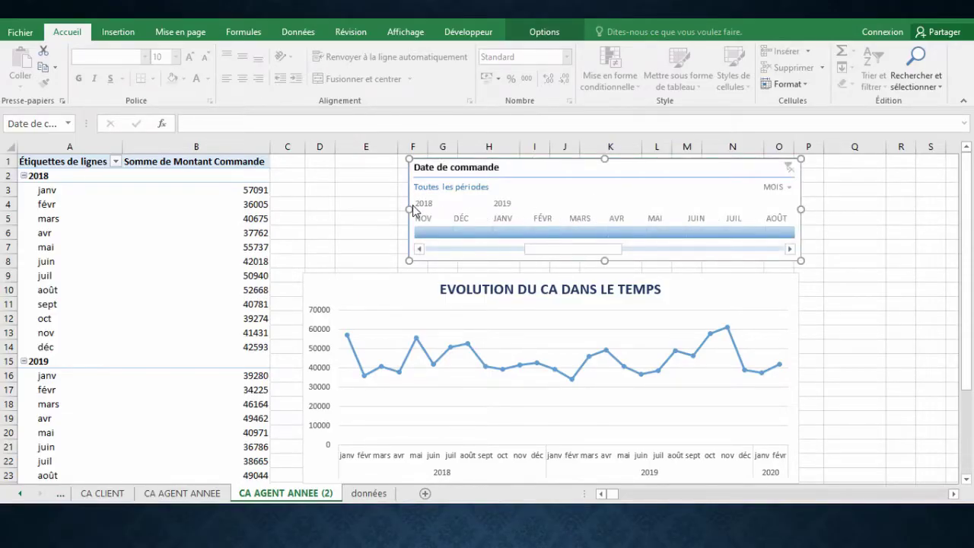
left_click_drag(408, 208, 309, 210)
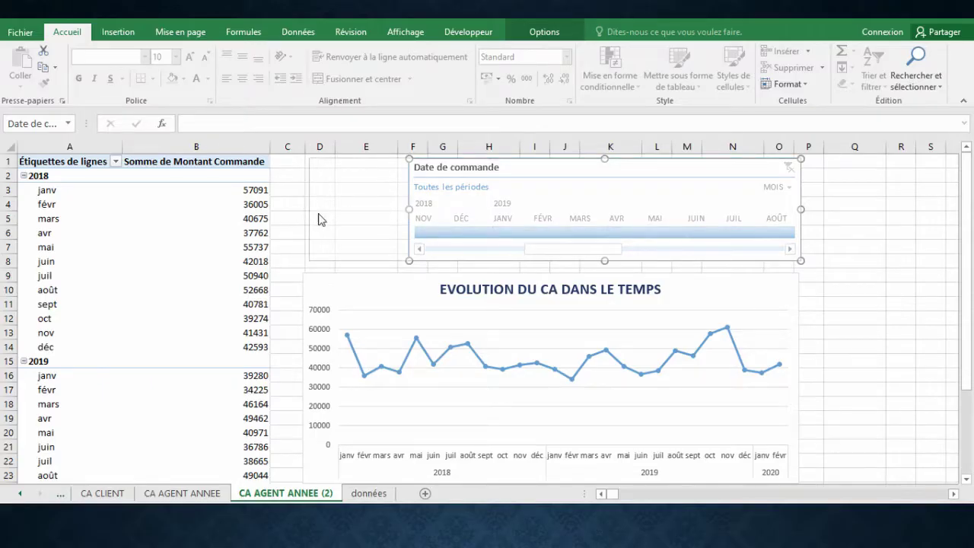
left_click(404, 249)
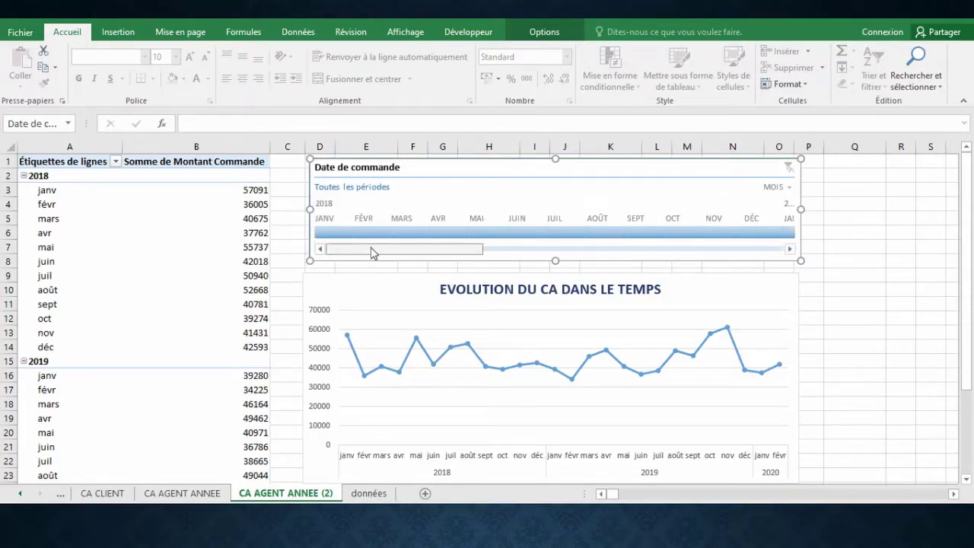
Step: Try filtering the timeline to January through September 2018 and clear the filter
left_click_drag(427, 253, 629, 263)
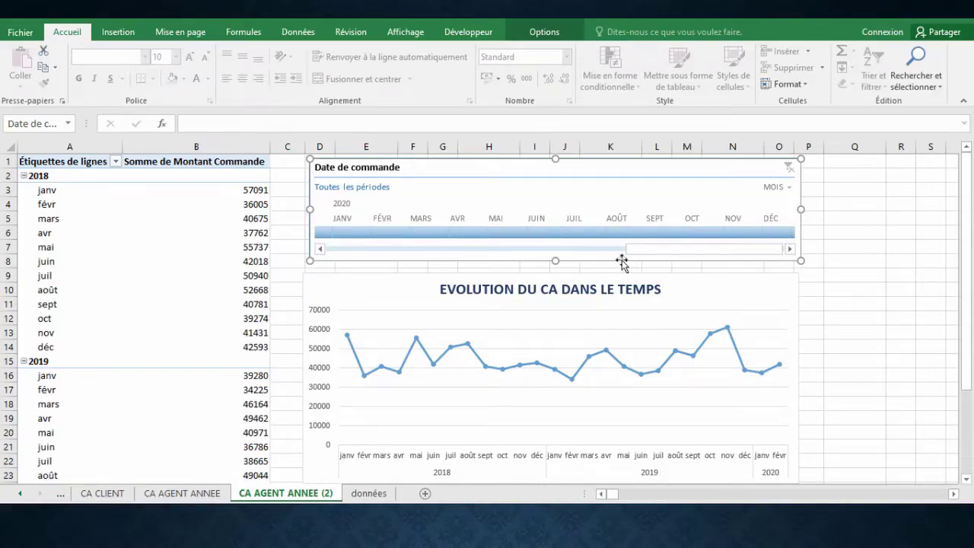
left_click_drag(633, 254, 329, 234)
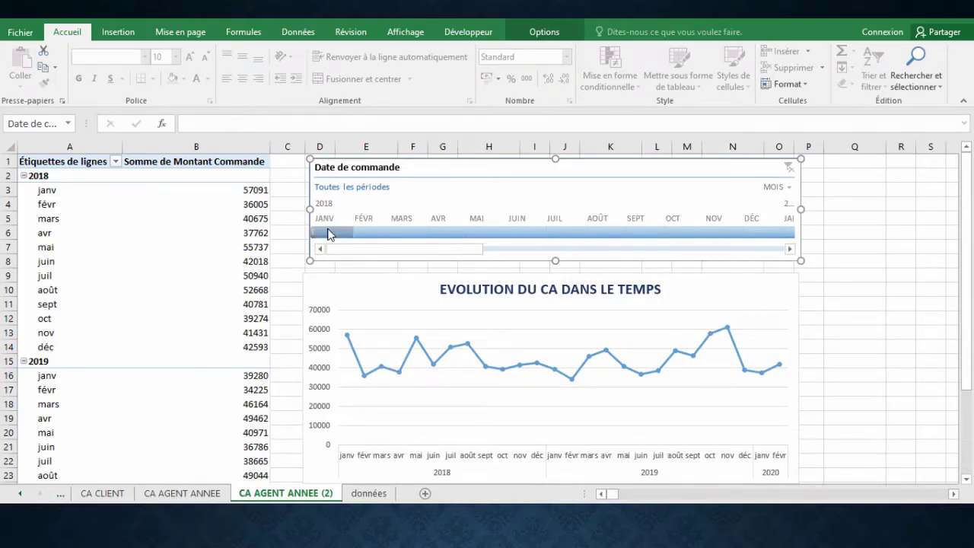
left_click(329, 234)
left_click_drag(362, 236, 638, 236)
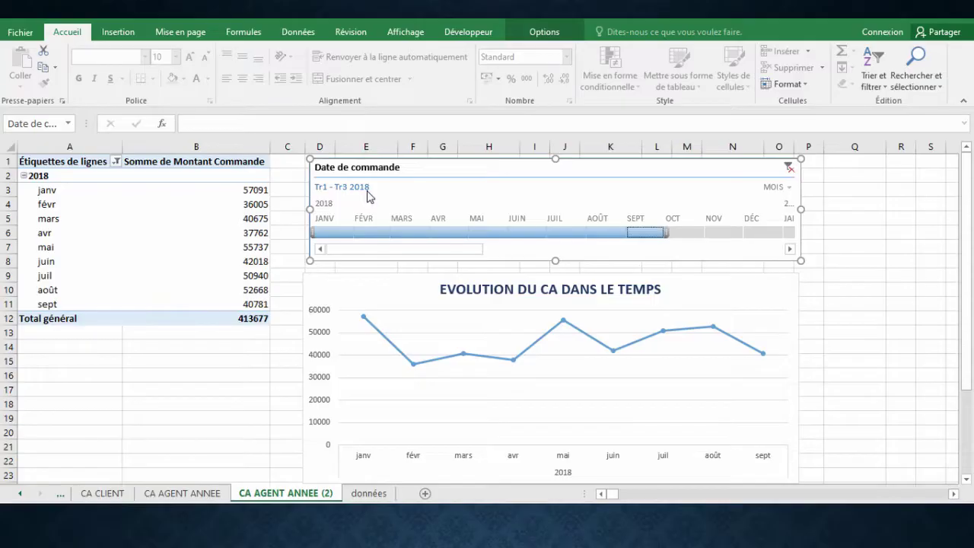
left_click(792, 169)
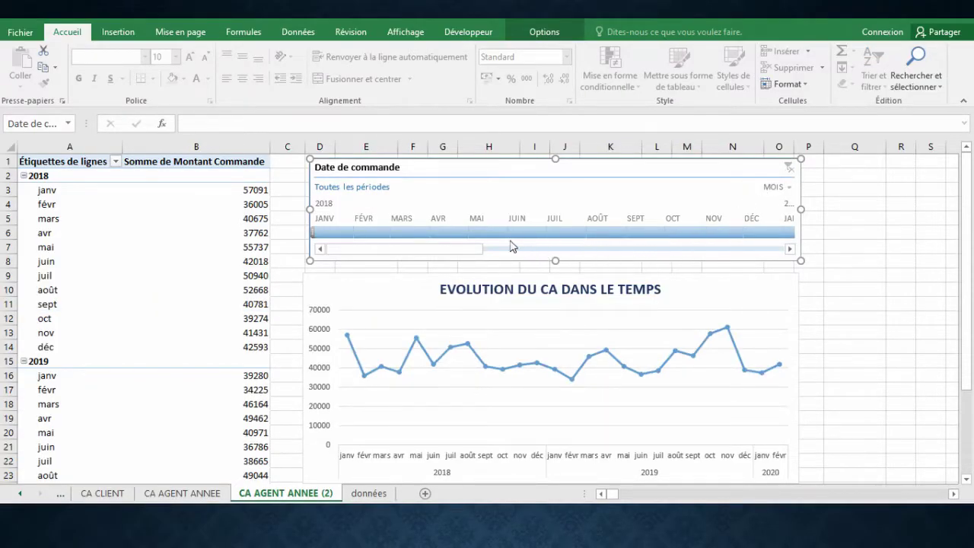
Step: Try filtering the timeline to August–October 2019 and to March–July 2019, then clear the filter
left_click(532, 235)
left_click_drag(532, 235, 635, 239)
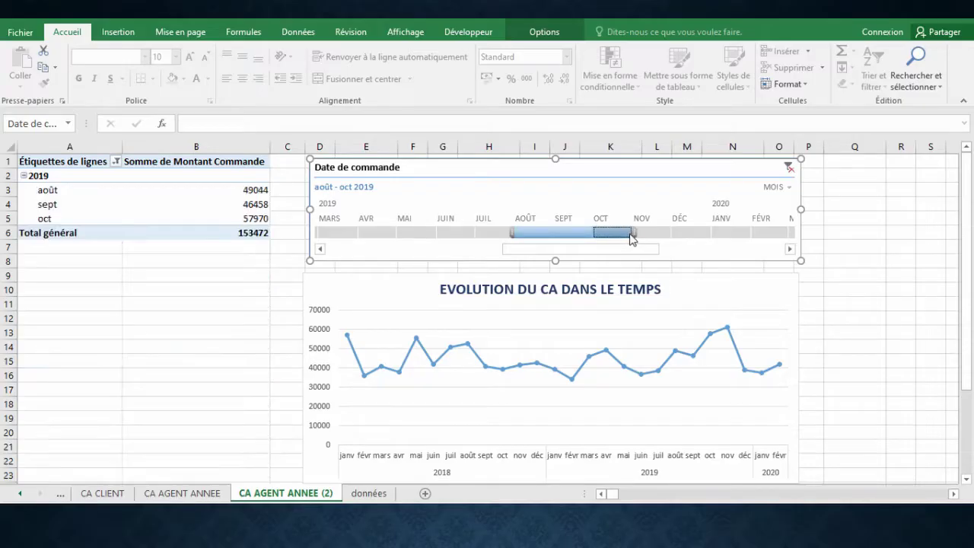
left_click_drag(495, 231, 352, 235)
left_click_drag(435, 238, 437, 238)
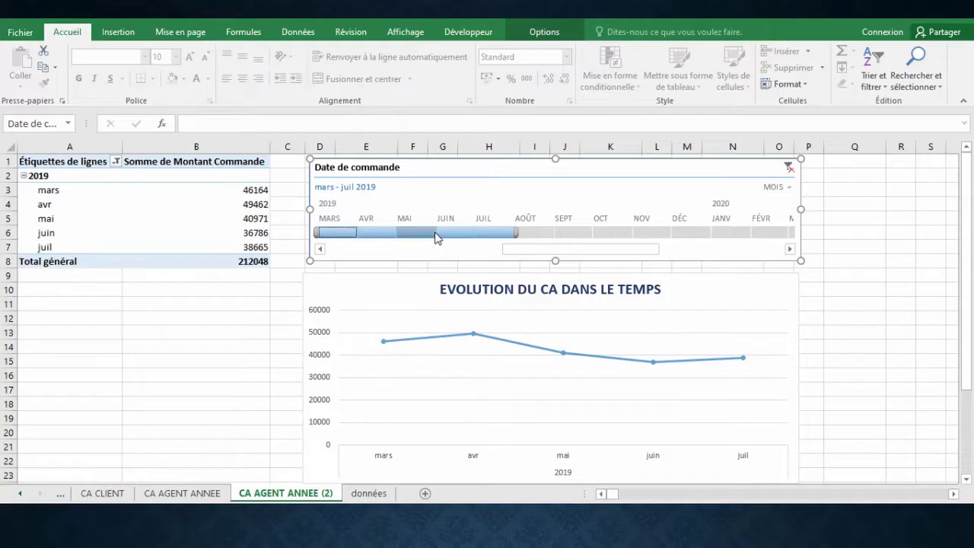
left_click(790, 169)
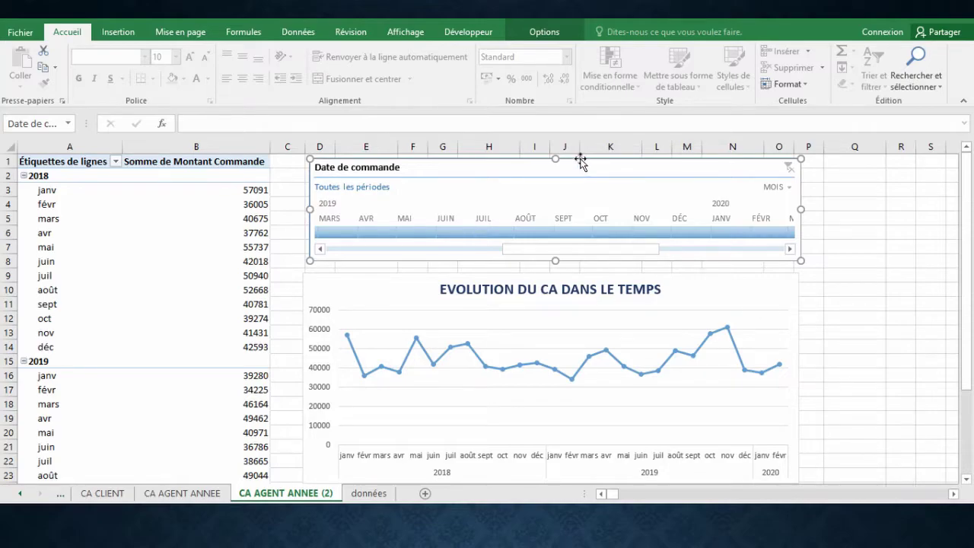
Step: Apply the dark blue style from the Clair group to the Date de commande timeline
left_click(545, 32)
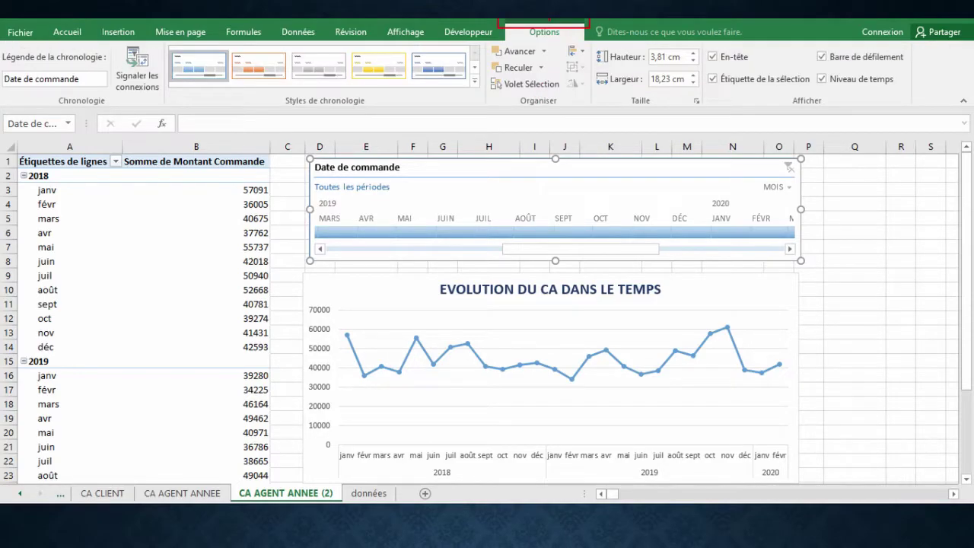
left_click(474, 89)
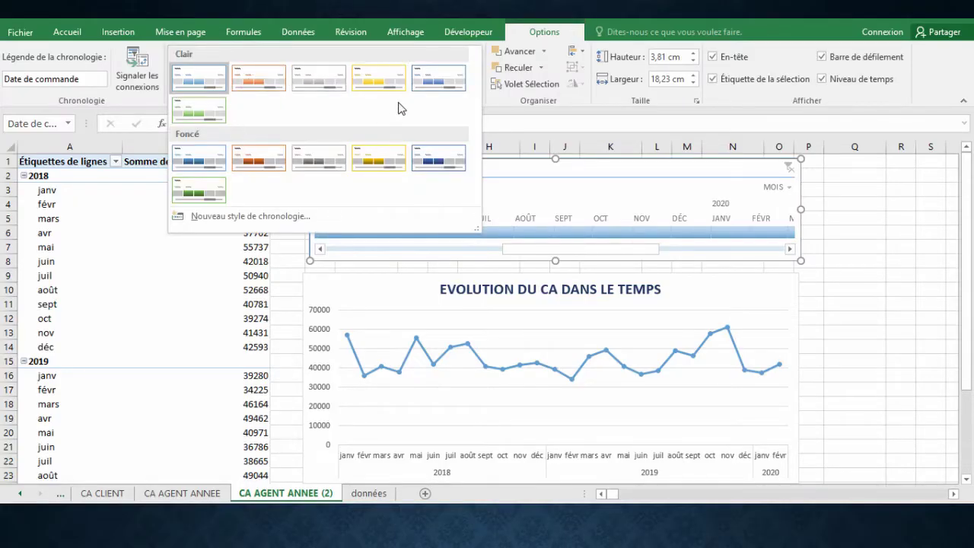
left_click(445, 86)
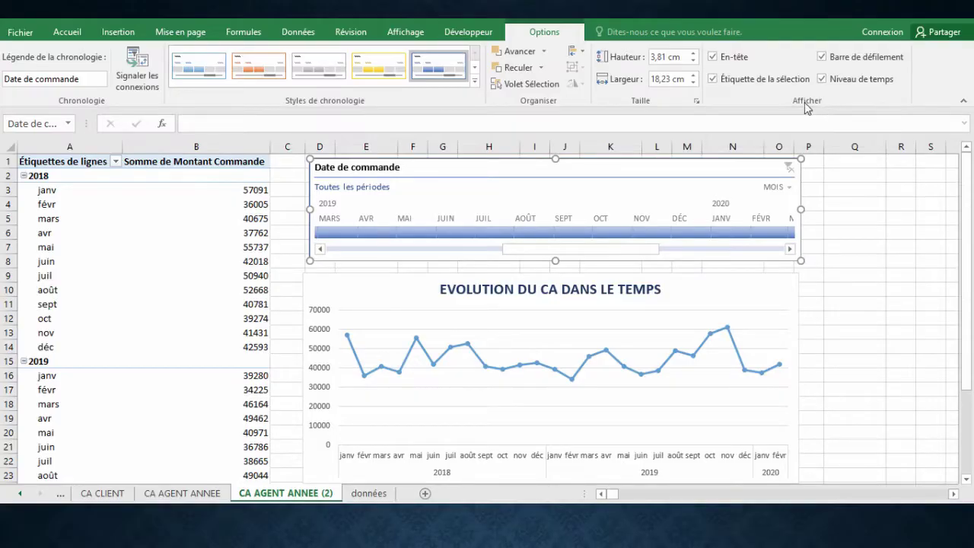
Step: Try hiding and restoring the timeline's En-tête and Étiquette de la sélection, and toggle its Niveau de temps
left_click(712, 57)
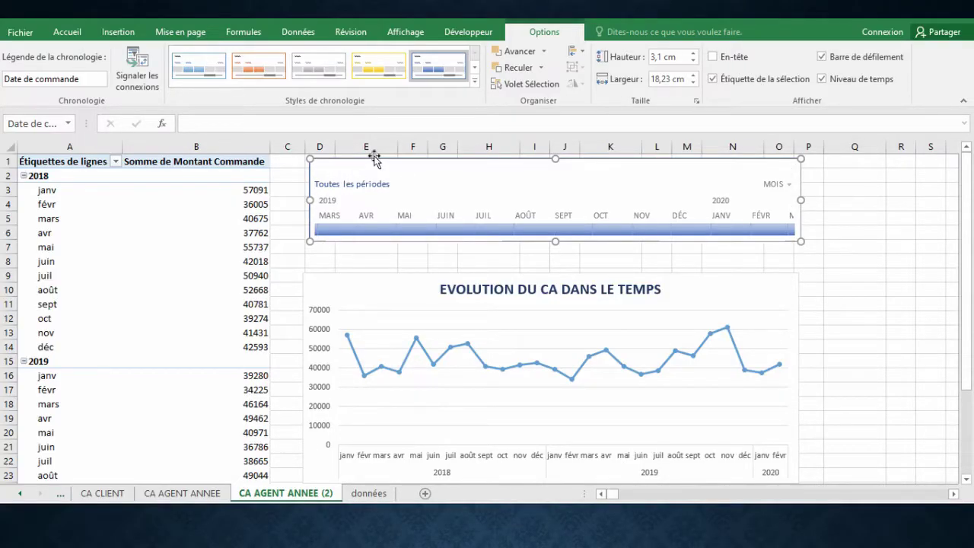
left_click(713, 58)
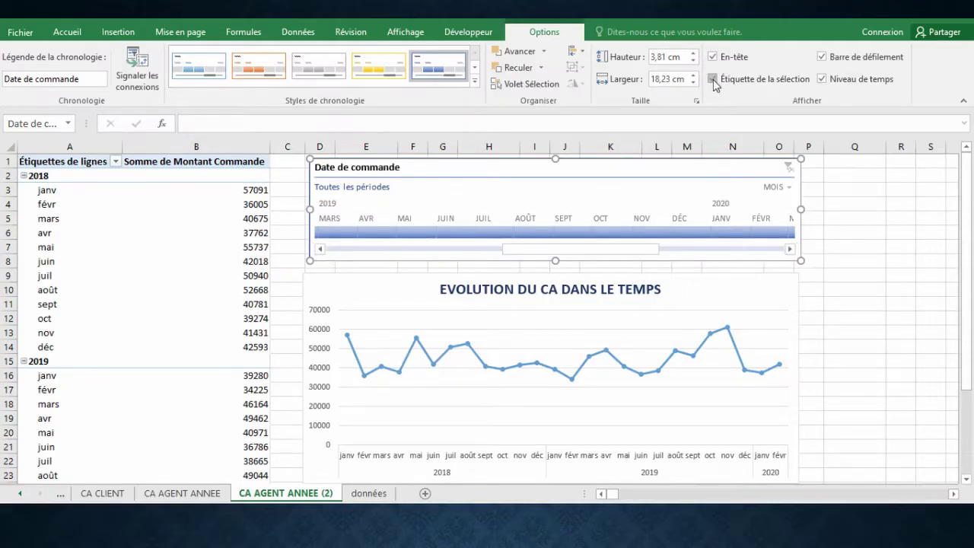
left_click(713, 79)
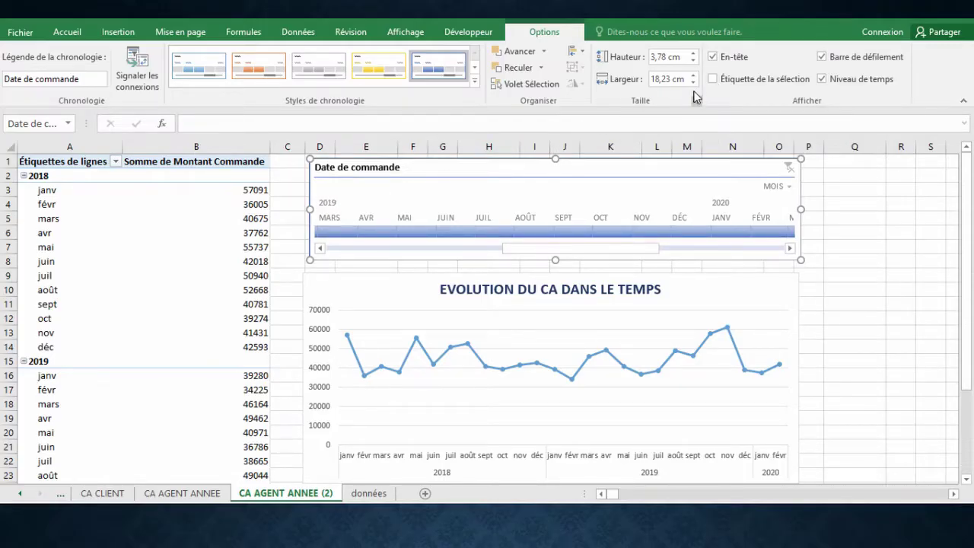
left_click(713, 80)
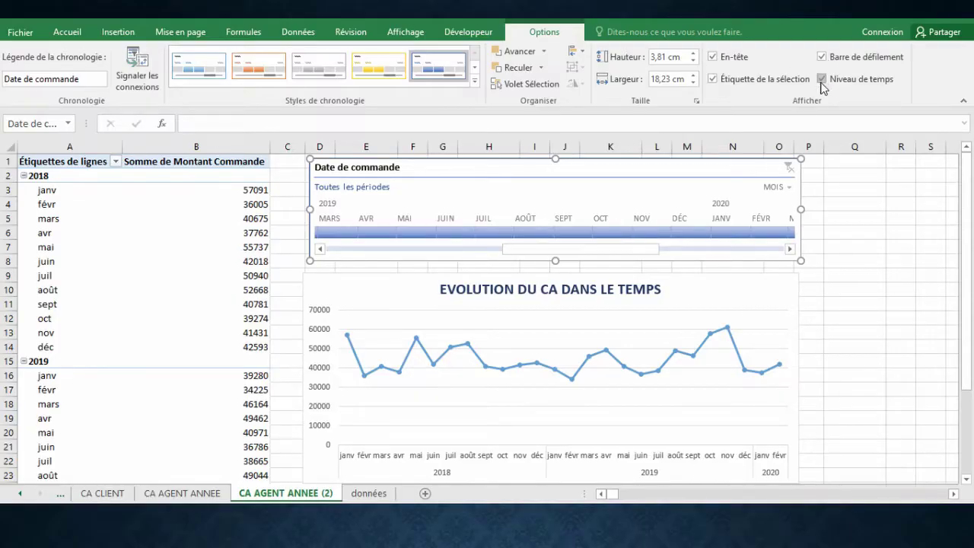
left_click(822, 80)
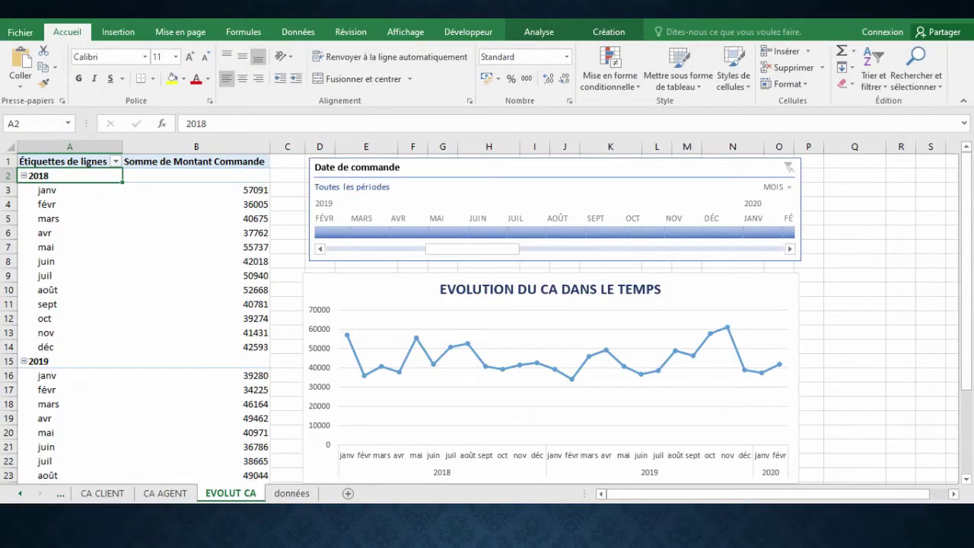
Step: Add a new worksheet before données and name it TB
left_click(349, 494)
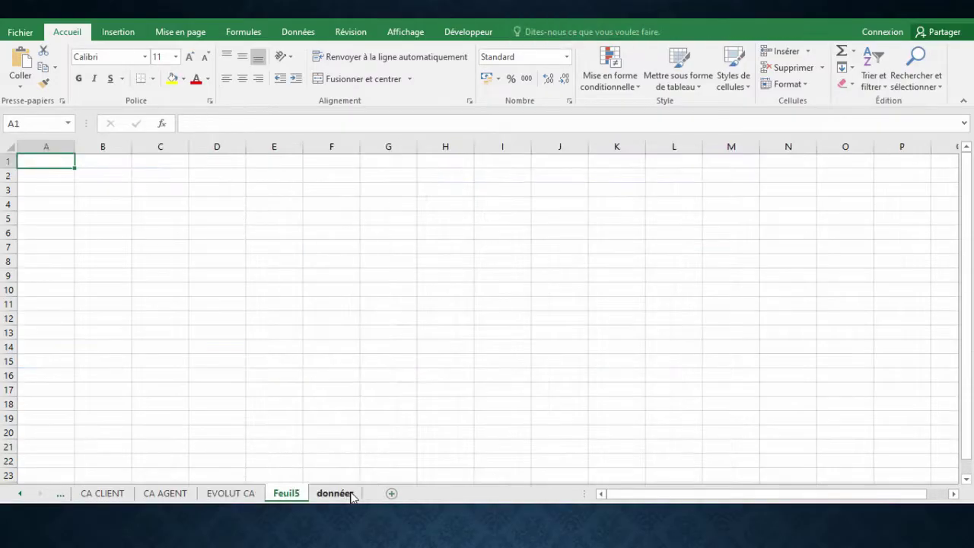
double_click(287, 493)
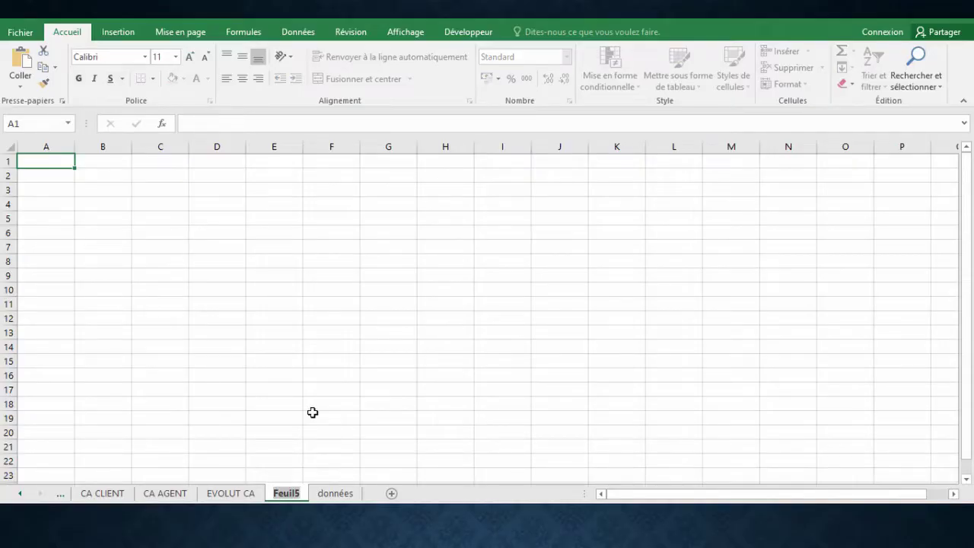
type("TB")
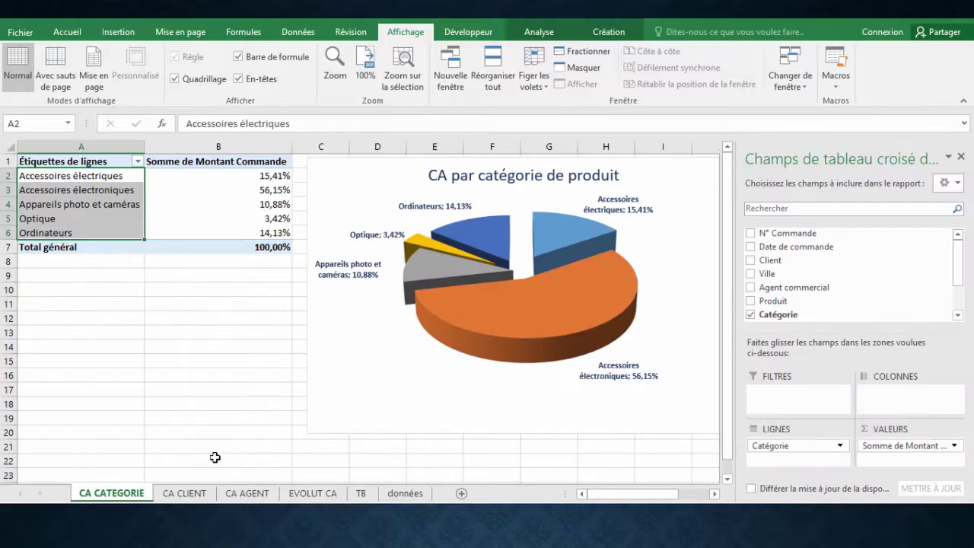
Step: Review the CA CLIENT, CA AGENT and EVOLUT CA sheets and return to the TB sheet
left_click(186, 494)
left_click(251, 495)
left_click(305, 496)
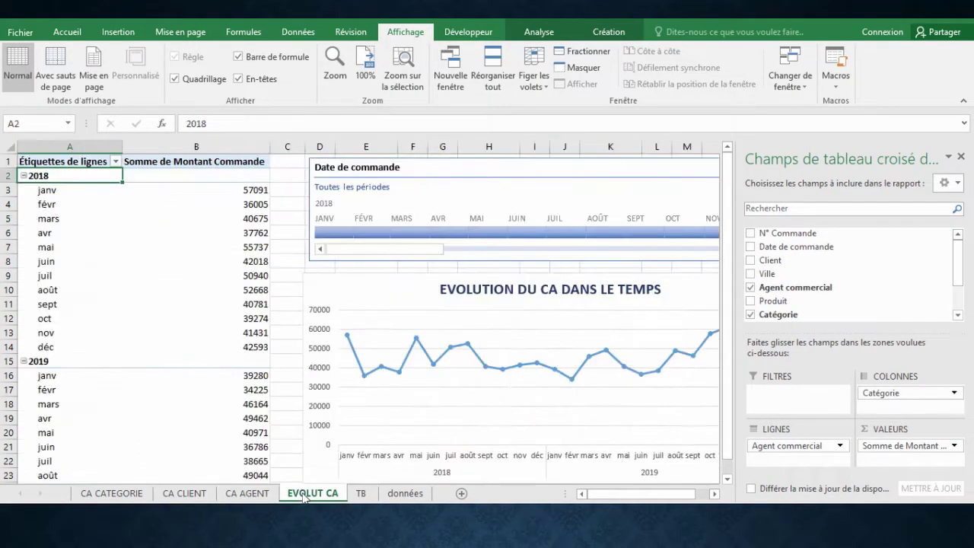
left_click(361, 494)
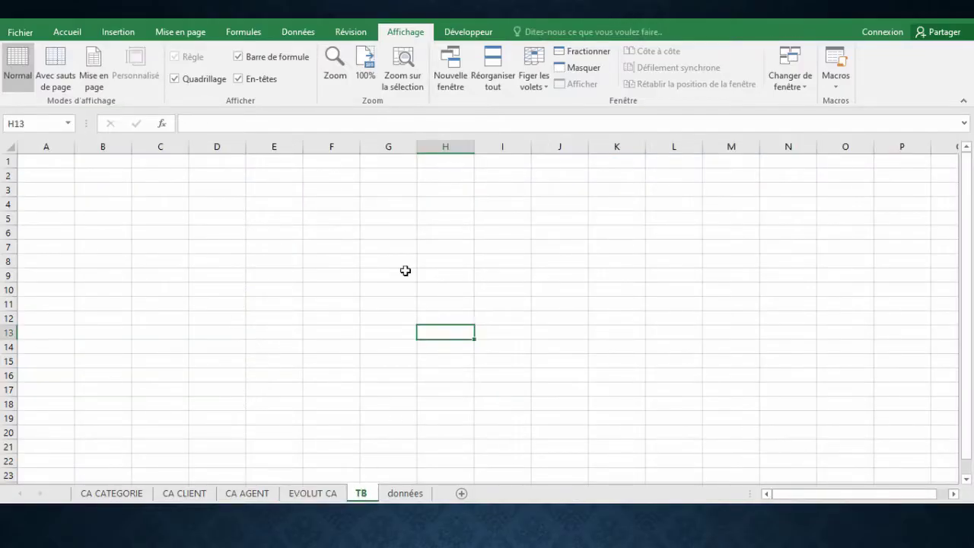
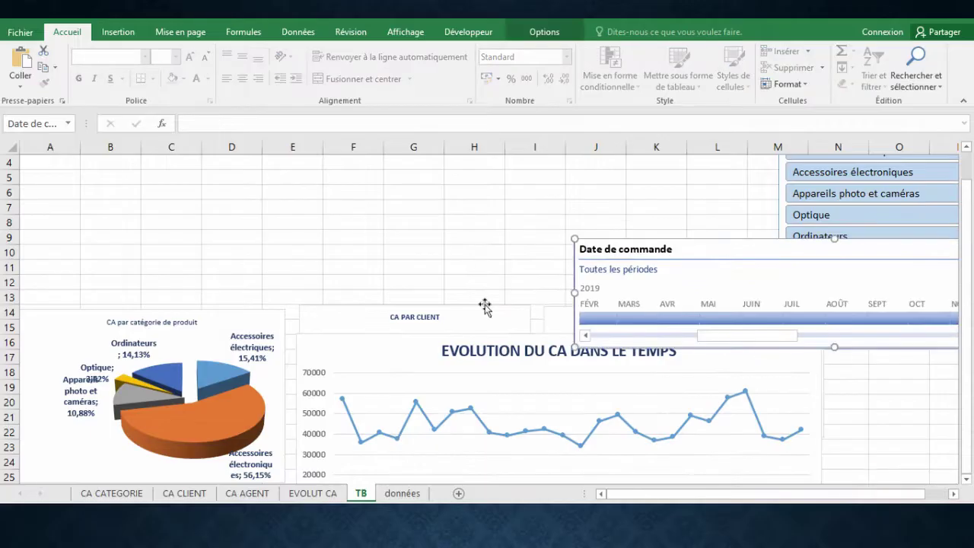
Step: Arrange the line chart over rows 3 to 11 from column A, with the timeline beside it and the Catégorie slicer beneath the timeline
left_click(548, 332)
left_click_drag(548, 333, 360, 169)
left_click_drag(109, 409, 187, 297)
left_click_drag(435, 175, 270, 187)
left_click_drag(731, 294, 679, 198)
left_click_drag(832, 165, 884, 301)
left_click_drag(679, 199, 634, 196)
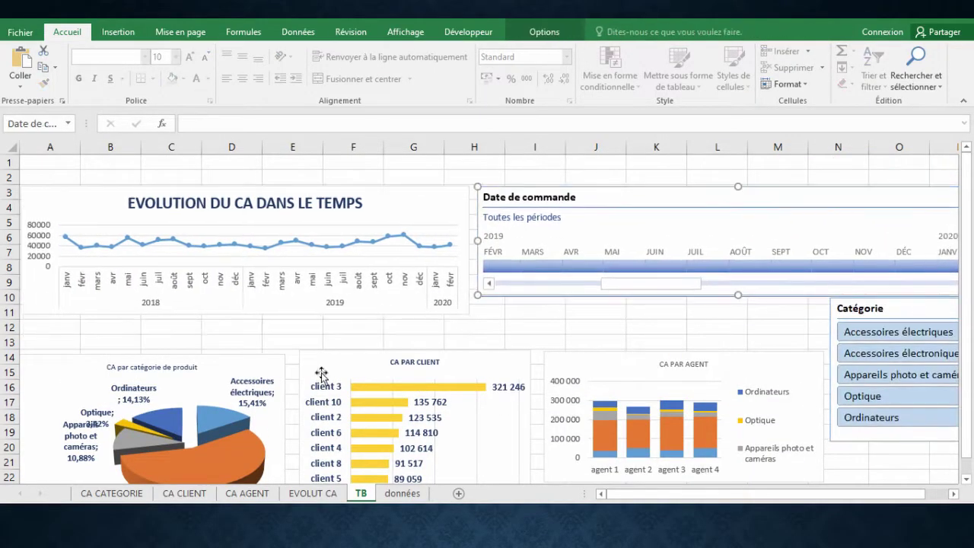
Step: Move the category, client and agent charts up to about row 12, just below the line chart
left_click_drag(244, 364, 250, 337)
left_click_drag(436, 355, 433, 333)
left_click_drag(761, 364, 755, 340)
Step: Shrink the Catégorie and Agent commercial slicers and position them below the timeline, near the agent chart
left_click(893, 308)
left_click(954, 494)
left_click_drag(939, 442, 874, 413)
left_click_drag(827, 299, 835, 317)
left_click_drag(946, 175, 631, 301)
left_click_drag(769, 482, 749, 426)
left_click(841, 512)
left_click_drag(831, 313, 887, 312)
left_click(652, 292)
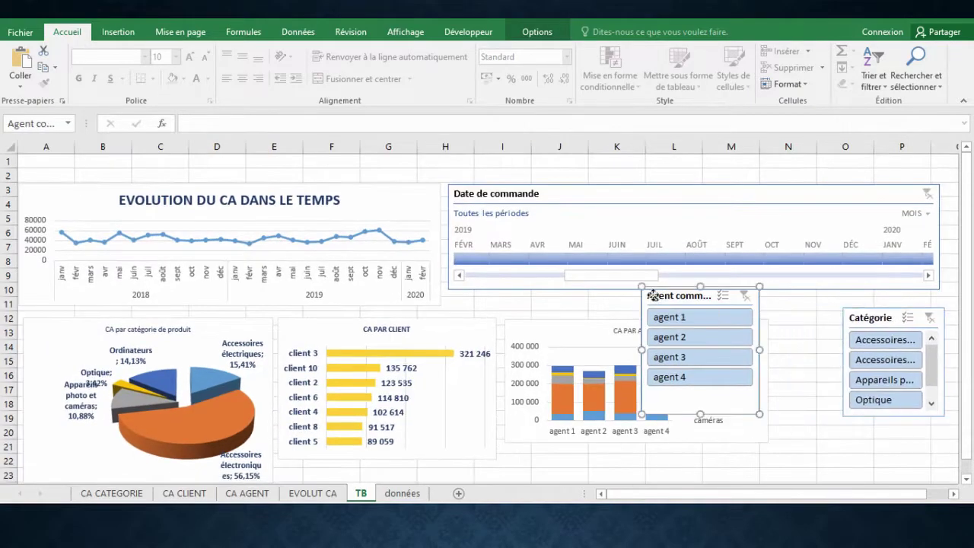
Step: Adjust the height and width of the CA PAR AGENT chart and nudge it into place beneath the timeline
left_click(630, 32)
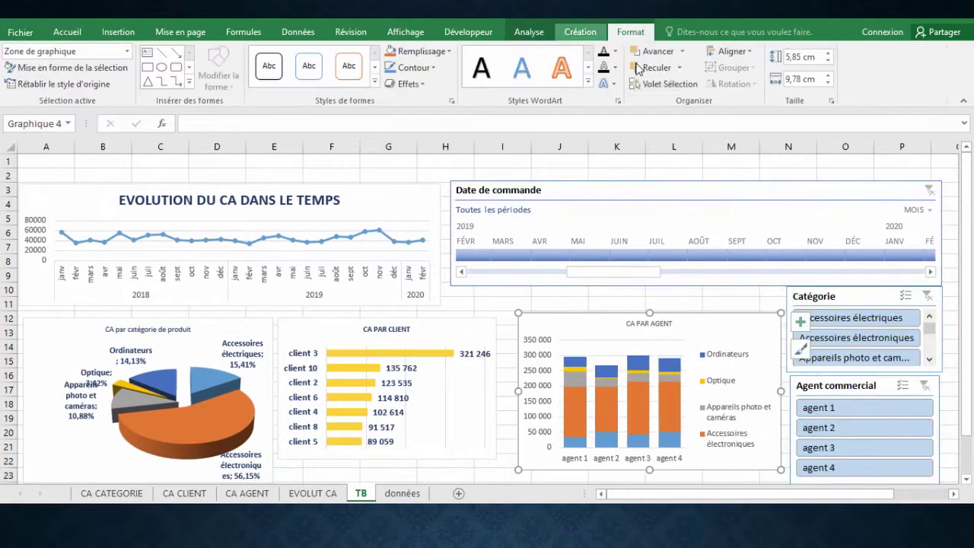
left_click(829, 61)
left_click(829, 61)
left_click(829, 54)
left_click(829, 61)
left_click(829, 82)
left_click(828, 76)
left_click(828, 76)
left_click_drag(699, 317, 692, 311)
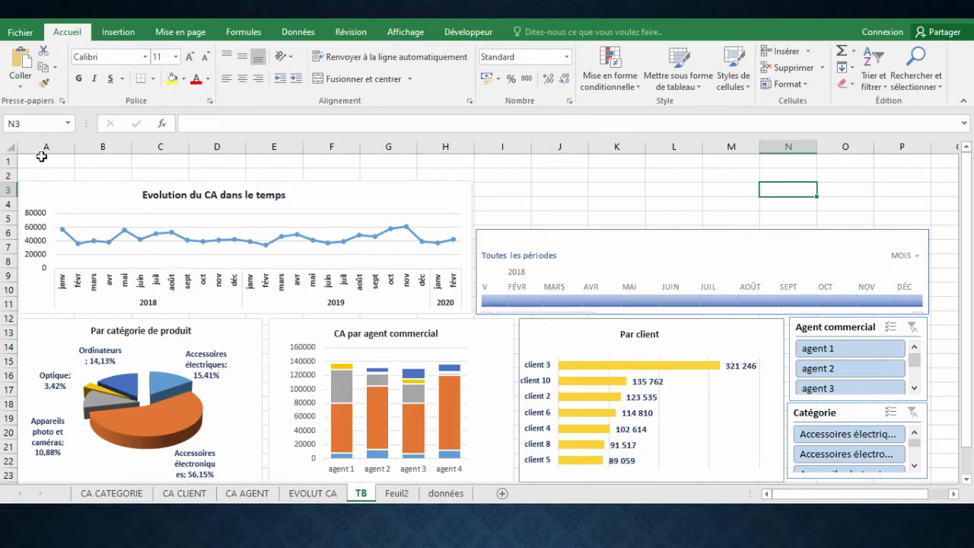
Step: Insert a text box over rows 1 and 2 above the line chart with the title "TABLEAU DE BORD - VENTES"
left_click(118, 32)
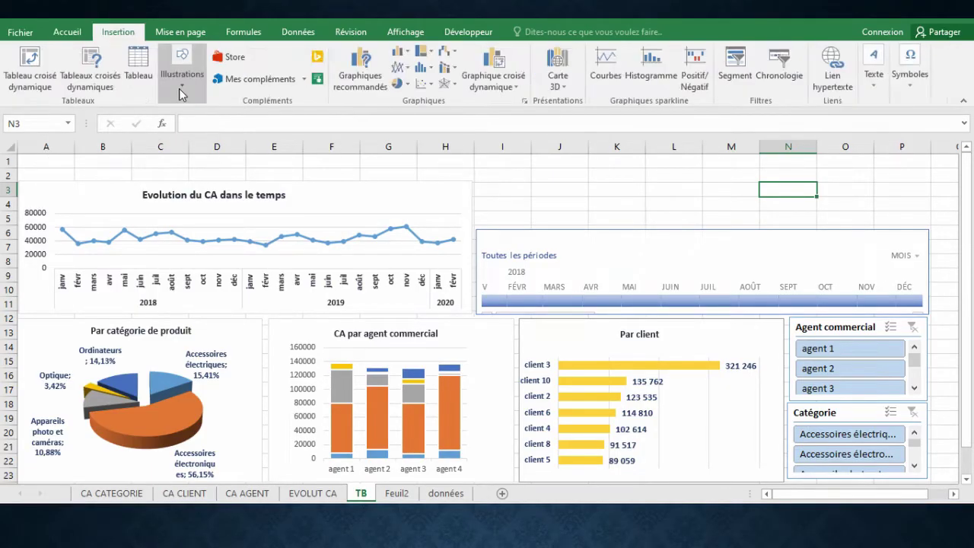
left_click(181, 89)
left_click(242, 133)
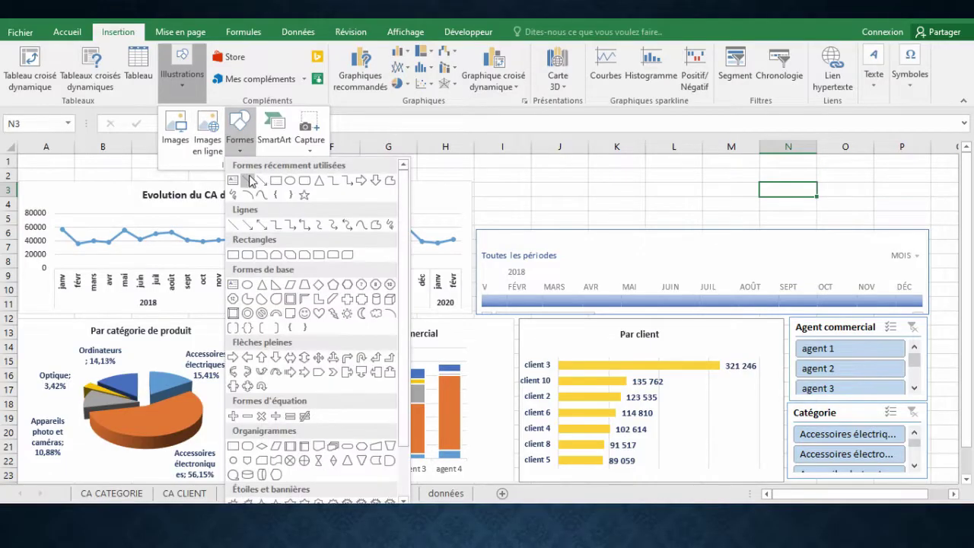
left_click(249, 180)
left_click_drag(43, 165, 348, 174)
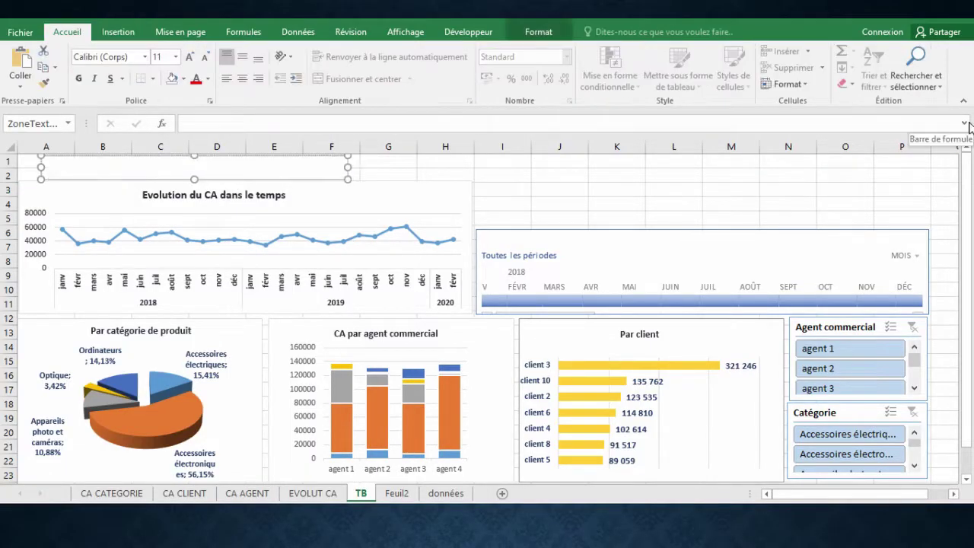
type("TABLEAU DE BORD - VENTES")
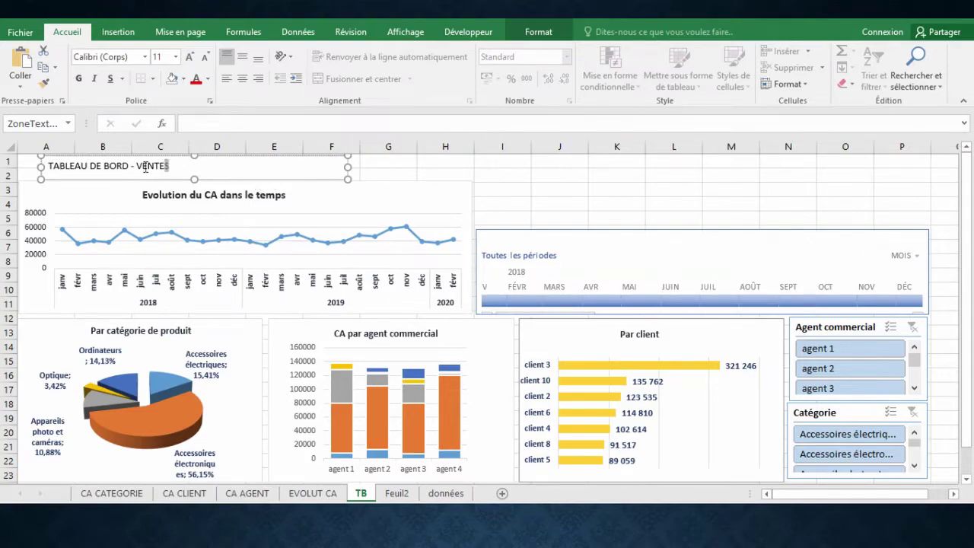
Step: Enlarge the dashboard title to 18 pt and apply the orange outlined WordArt style with a solid orange text fill
left_click_drag(146, 168, 82, 167)
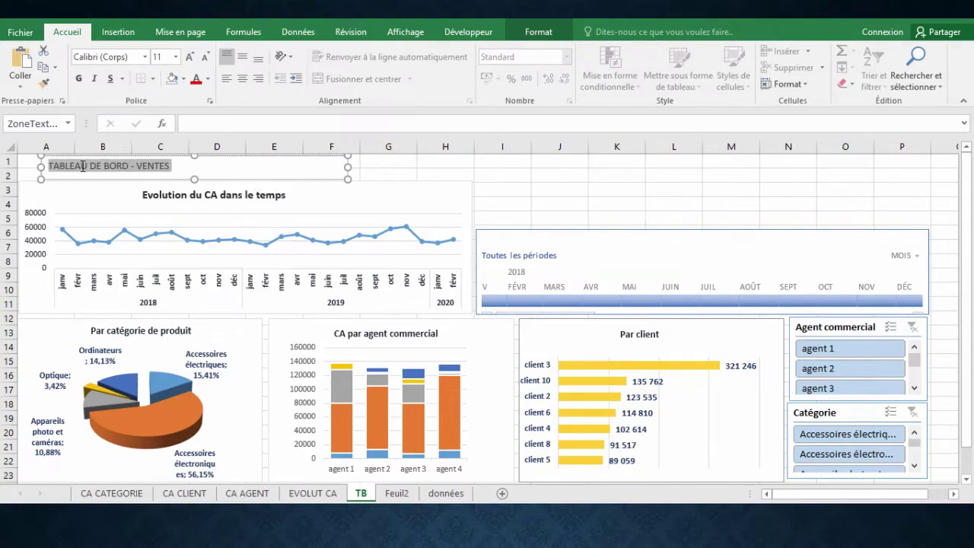
left_click(192, 58)
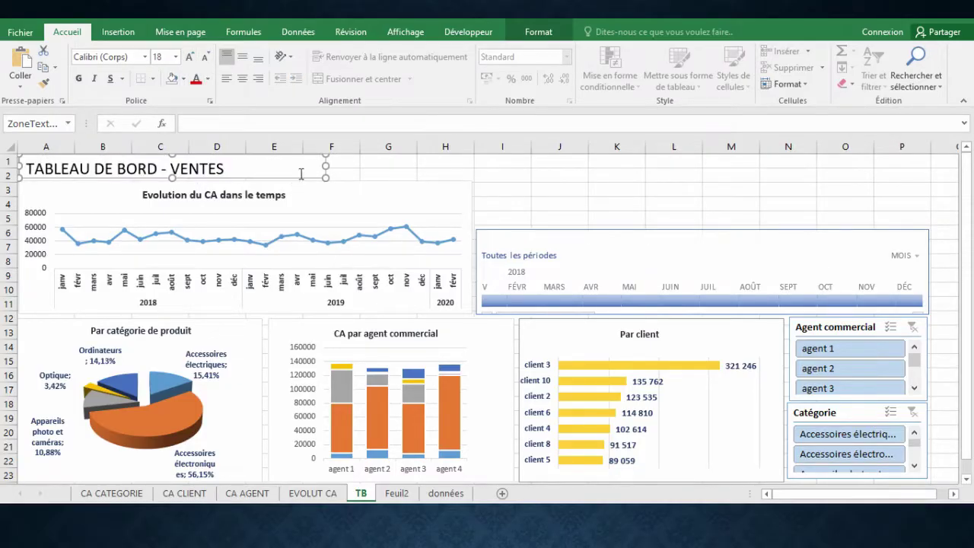
left_click(535, 25)
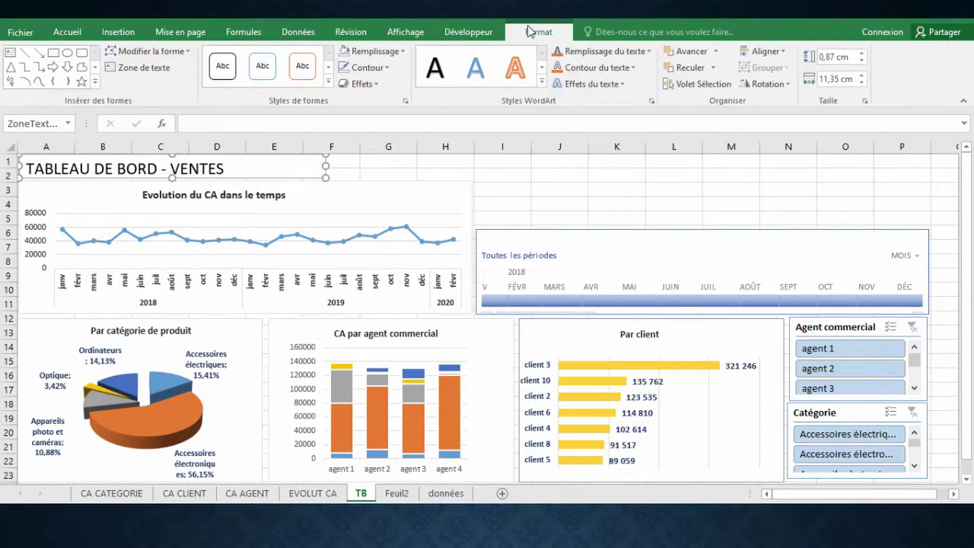
left_click(516, 72)
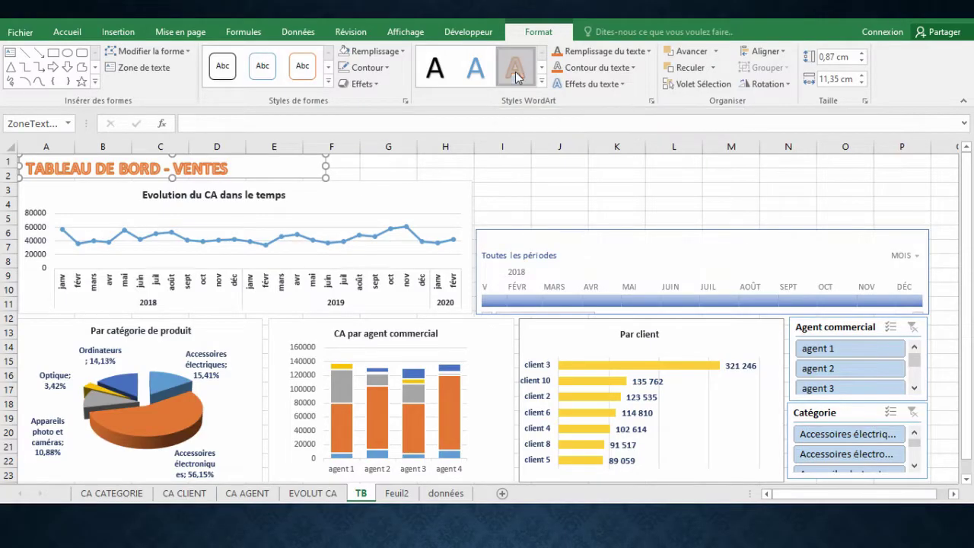
left_click(649, 51)
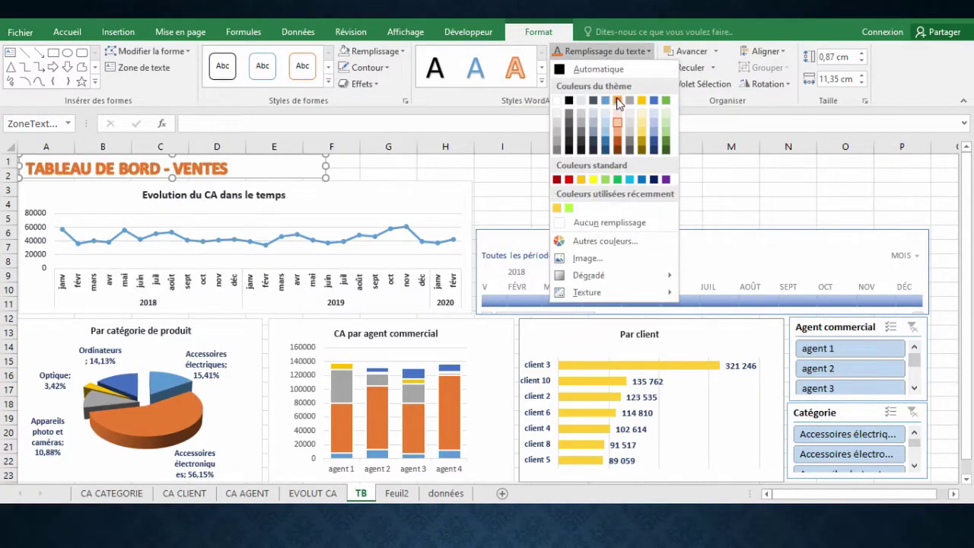
left_click(618, 101)
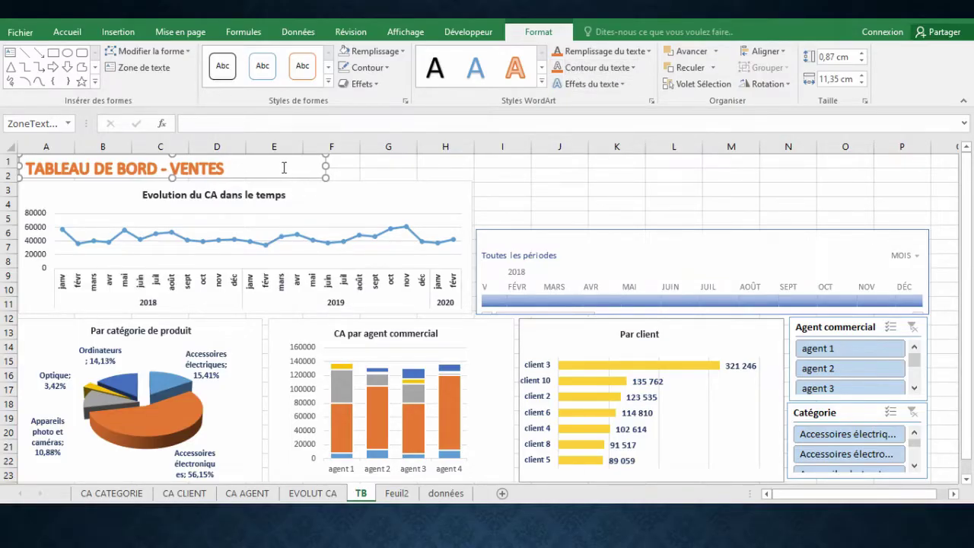
Step: Remove the fill and the outline from the dashboard title's text box
left_click(392, 57)
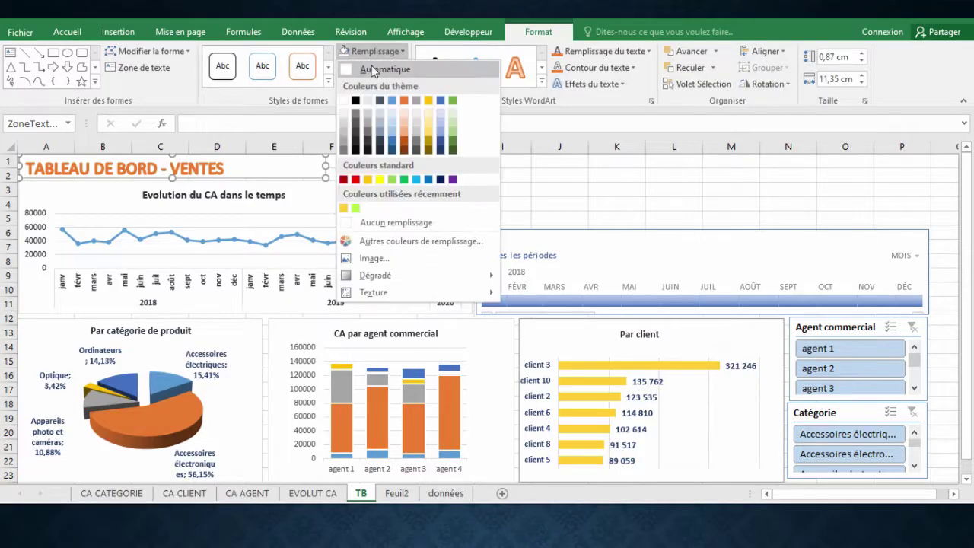
left_click(348, 229)
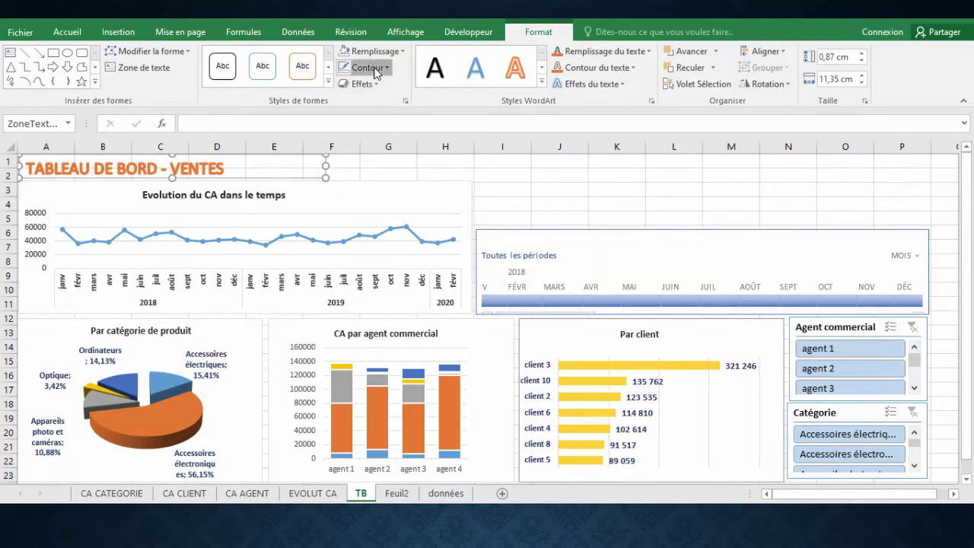
left_click(374, 69)
left_click(344, 239)
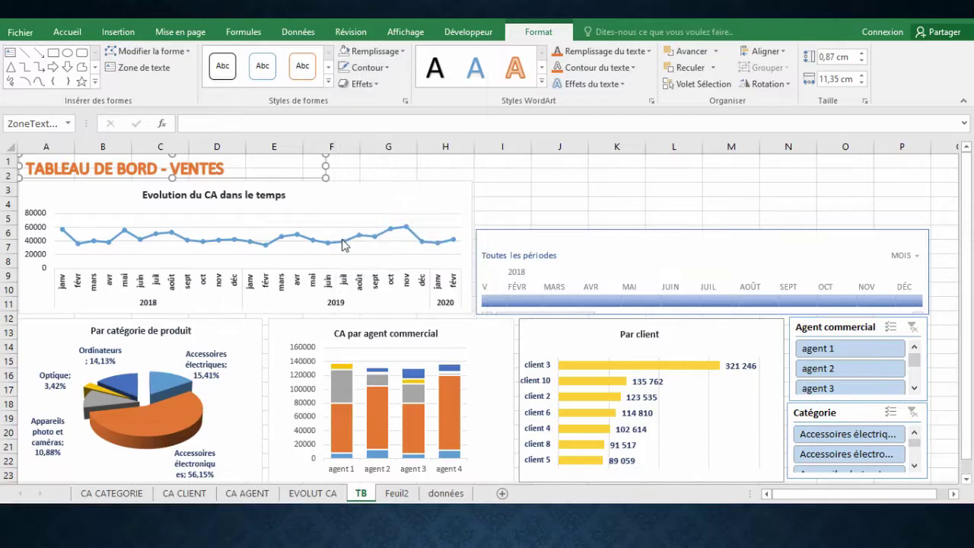
left_click(390, 174)
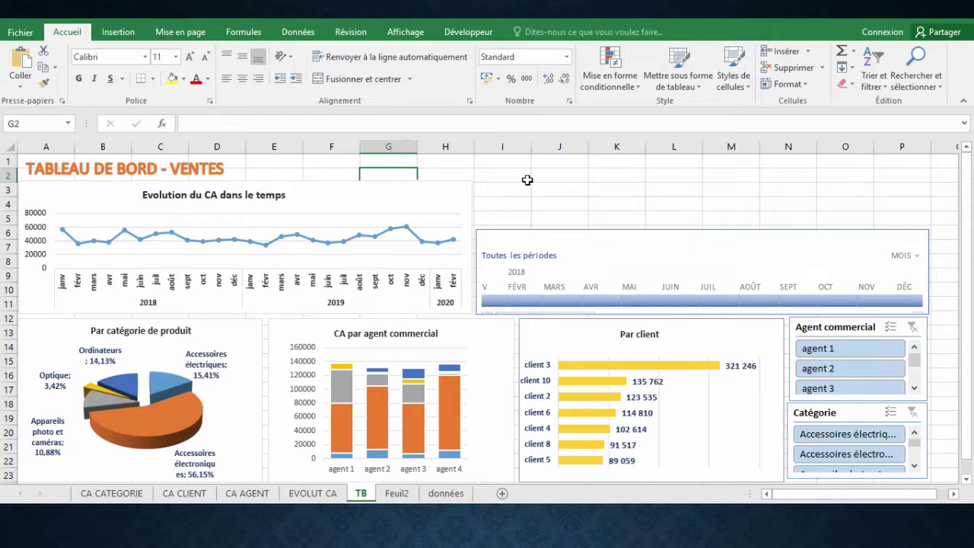
Step: Insert a text box reading "CA TOTAL" above the timeline, around cell I3
left_click(118, 32)
left_click(182, 74)
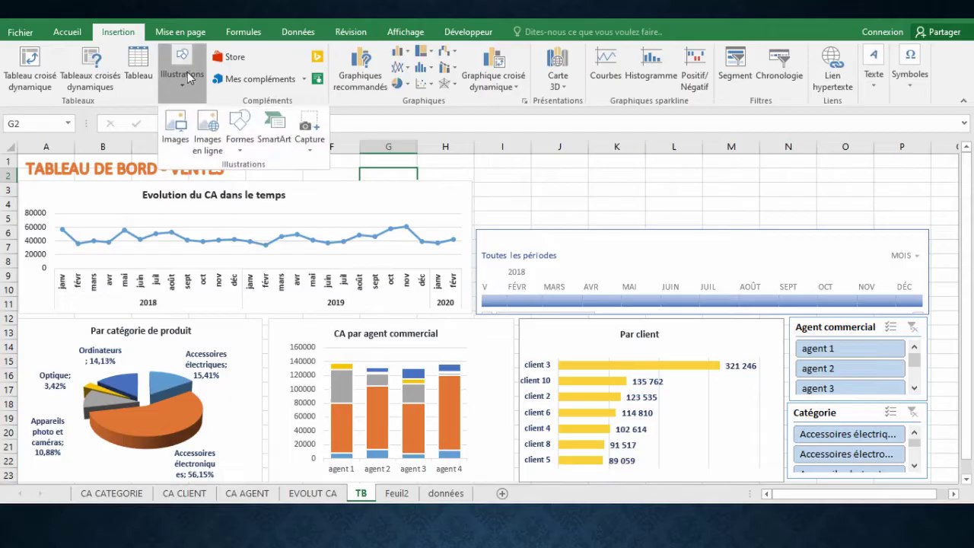
left_click(245, 145)
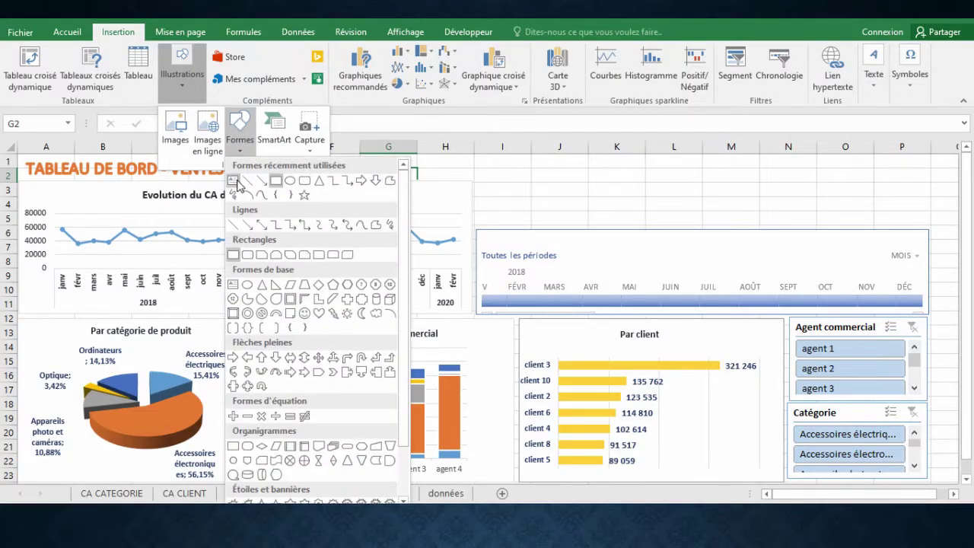
left_click(238, 181)
left_click_drag(485, 180, 636, 213)
type("q")
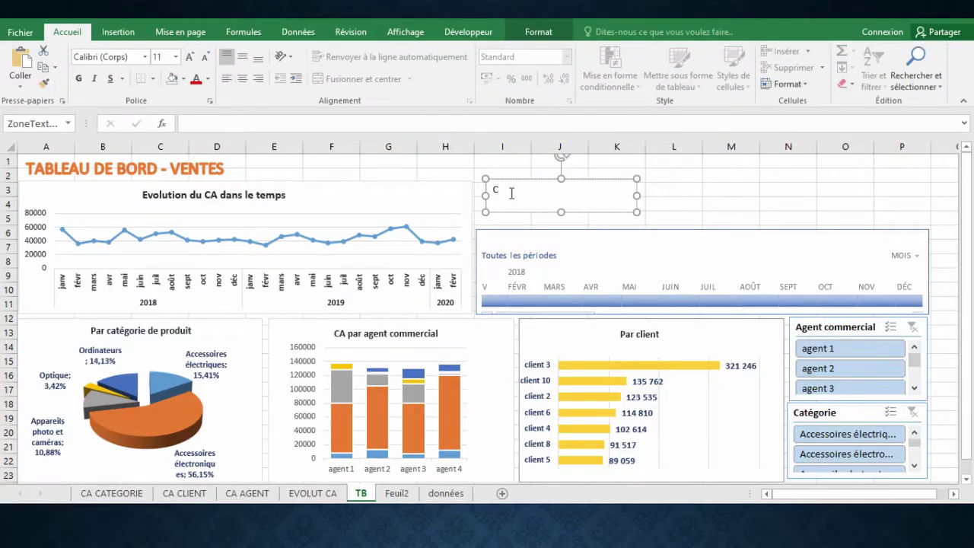
type("A TOTAL")
Step: Enlarge the CA TOTAL text and make it bold and dark blue
left_click_drag(573, 195, 492, 190)
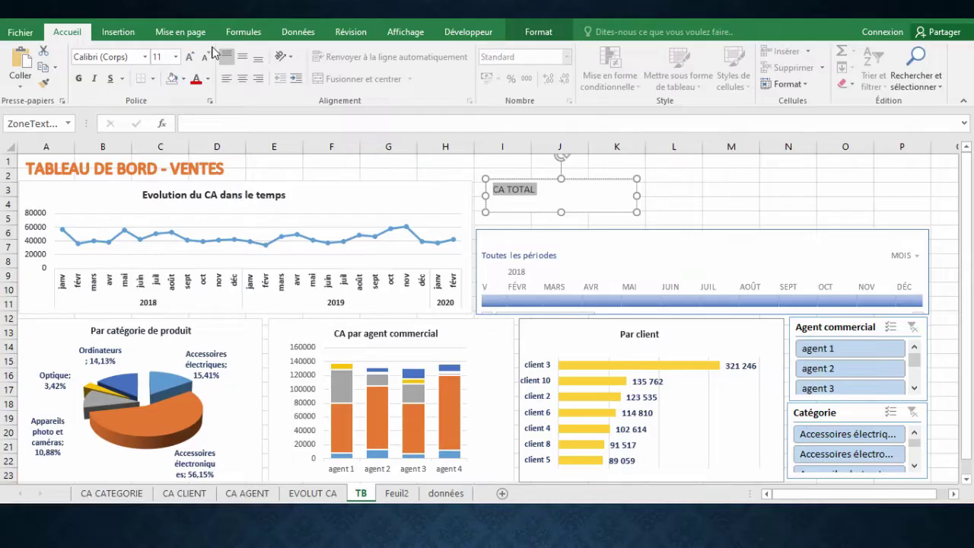
left_click(190, 58)
left_click(191, 59)
left_click(191, 59)
left_click(191, 58)
left_click(206, 57)
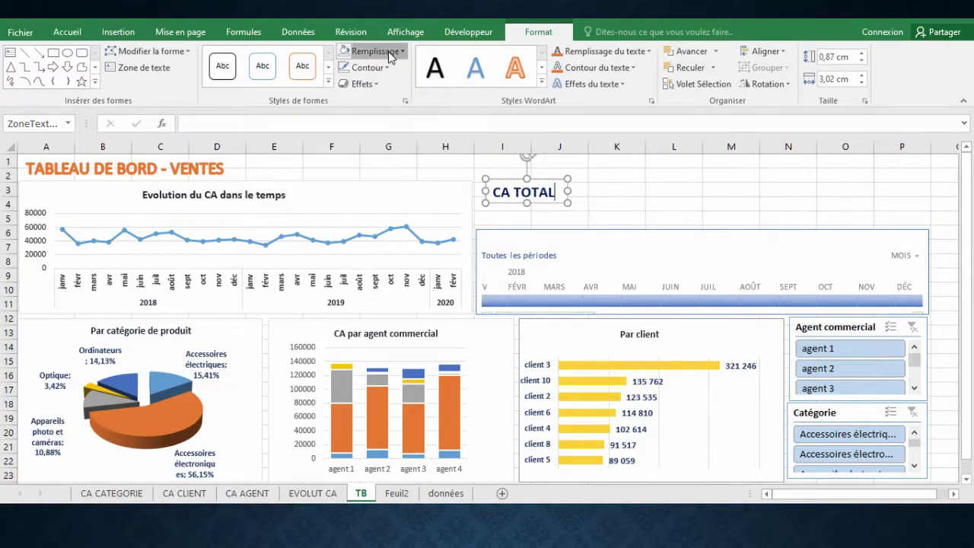
Step: Remove the fill and the outline from the CA TOTAL text box
left_click(390, 53)
left_click(374, 223)
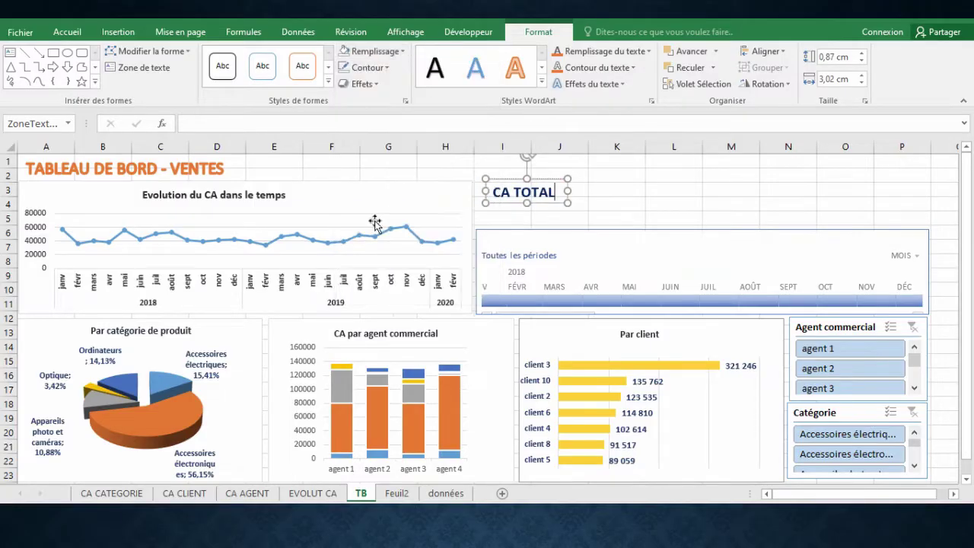
left_click(371, 67)
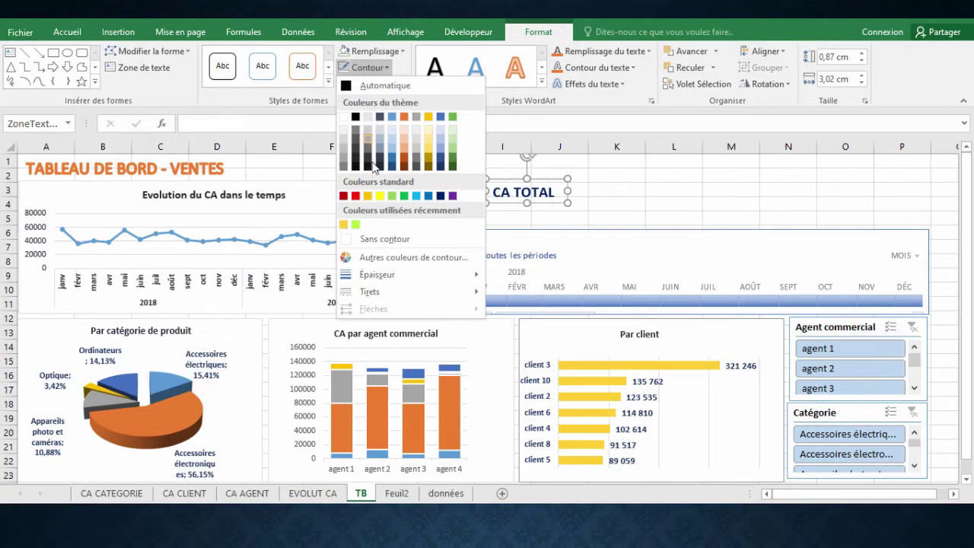
left_click(374, 241)
key("Escape")
Step: Draw a rectangle of about 0.85 by 3.07 cm beside the CA TOTAL label, over columns K and L
left_click(186, 77)
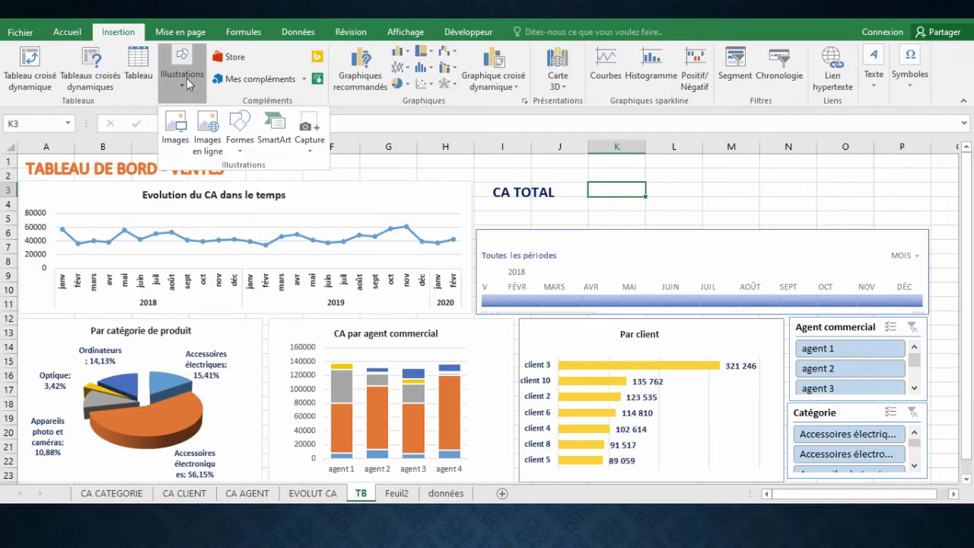
left_click(240, 141)
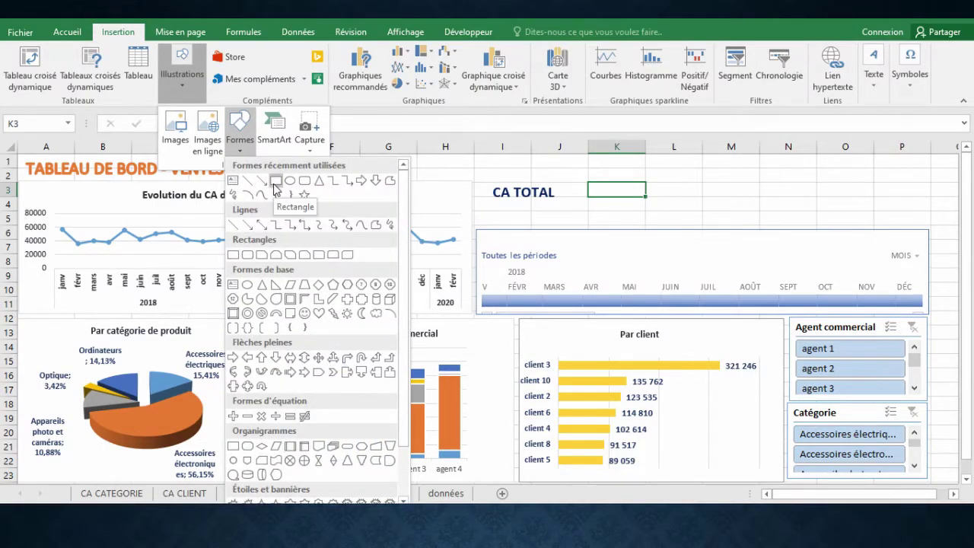
left_click(276, 181)
mouse_move(598, 184)
left_mouse_down()
mouse_move(682, 205)
mouse_move(655, 187)
left_mouse_up()
Step: Remove the fill and the outline from the rectangle beside the CA TOTAL label
left_click(373, 51)
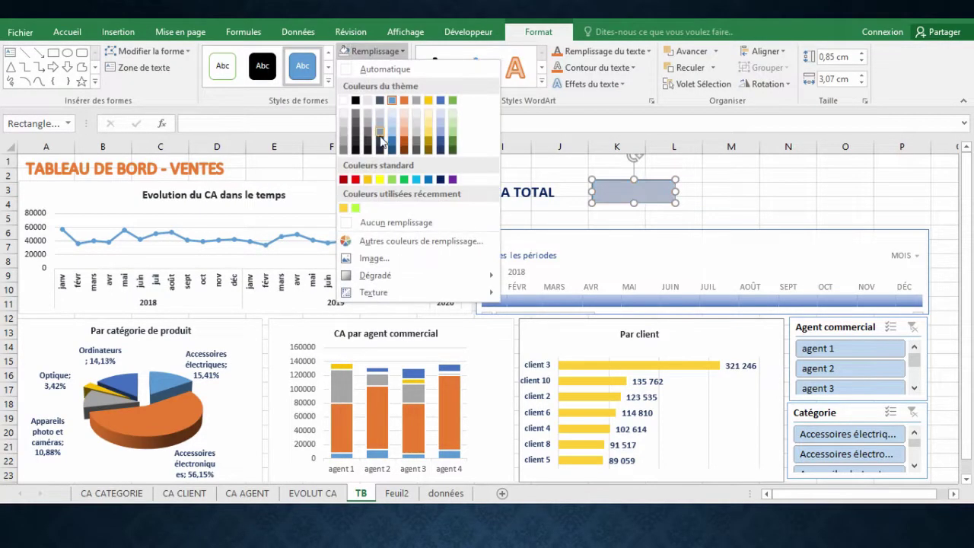
left_click(383, 224)
left_click(367, 67)
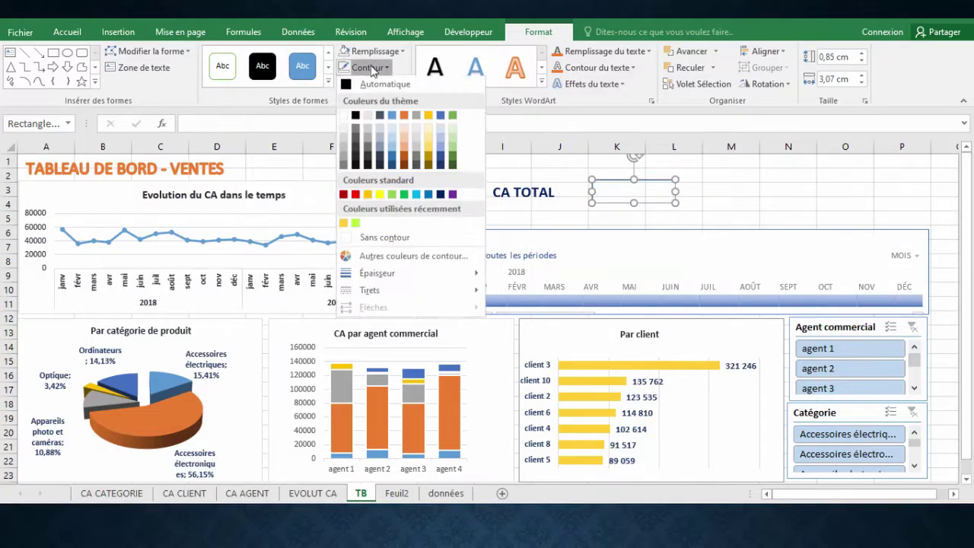
left_click(370, 239)
left_click(632, 177)
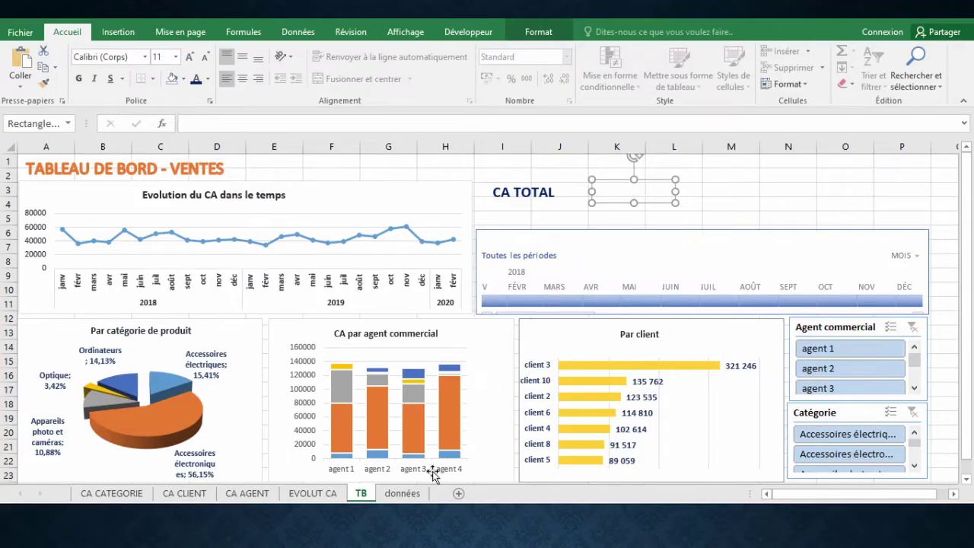
Step: Create a pivot table on a new worksheet from the table on the données sheet
left_click(402, 493)
left_click(326, 261)
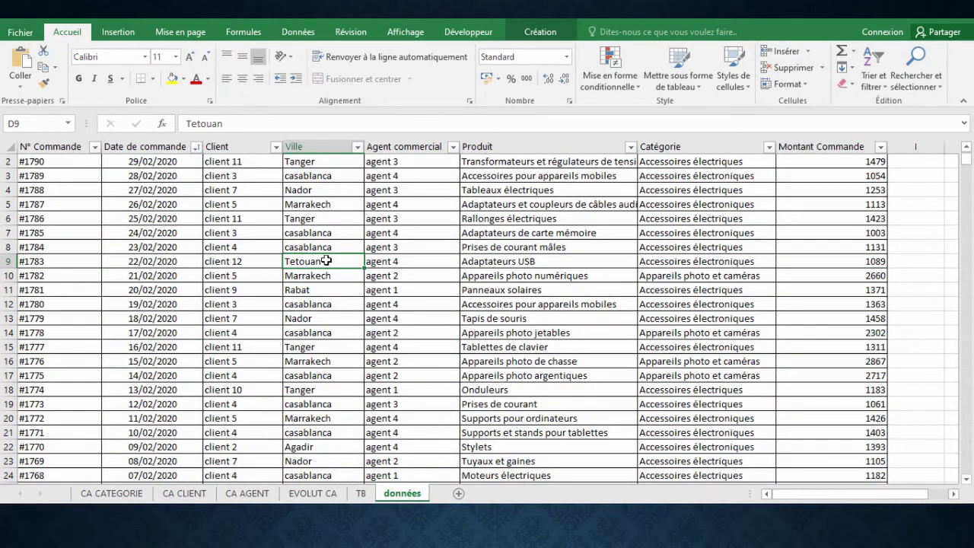
left_click(118, 34)
left_click(32, 69)
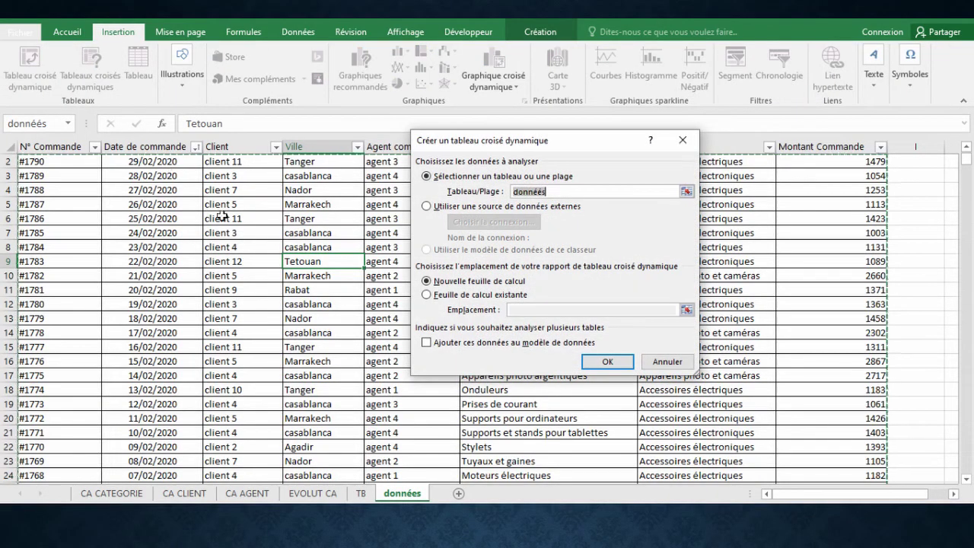
left_click(603, 362)
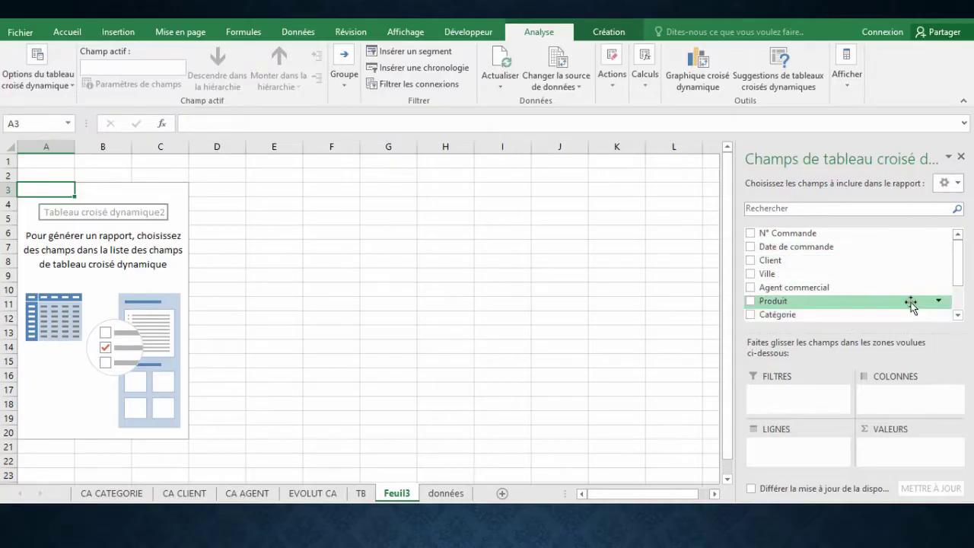
Step: Add Montant Commande to the pivot table's values as a sum and select the resulting total in A4
left_click_drag(957, 253, 957, 278)
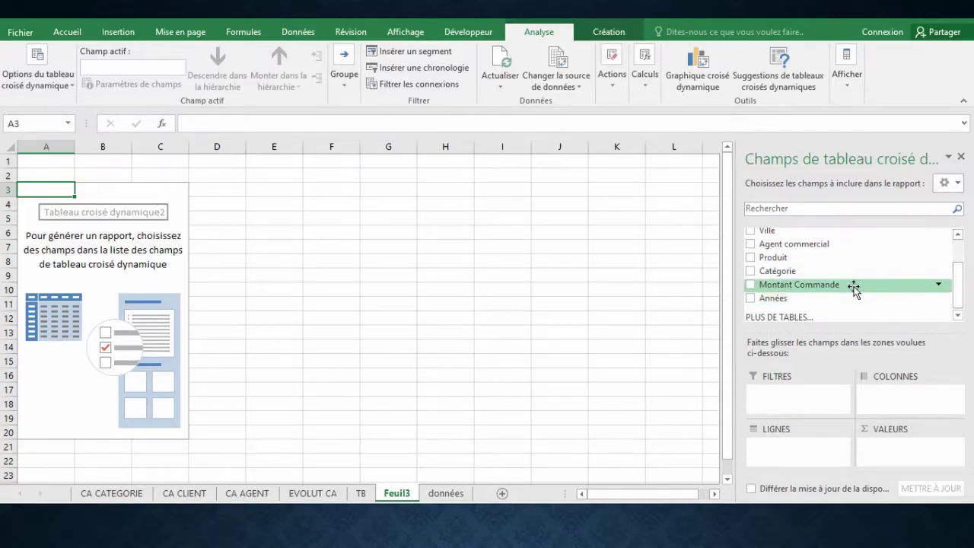
left_click_drag(840, 285, 926, 411)
left_click_drag(919, 449, 922, 448)
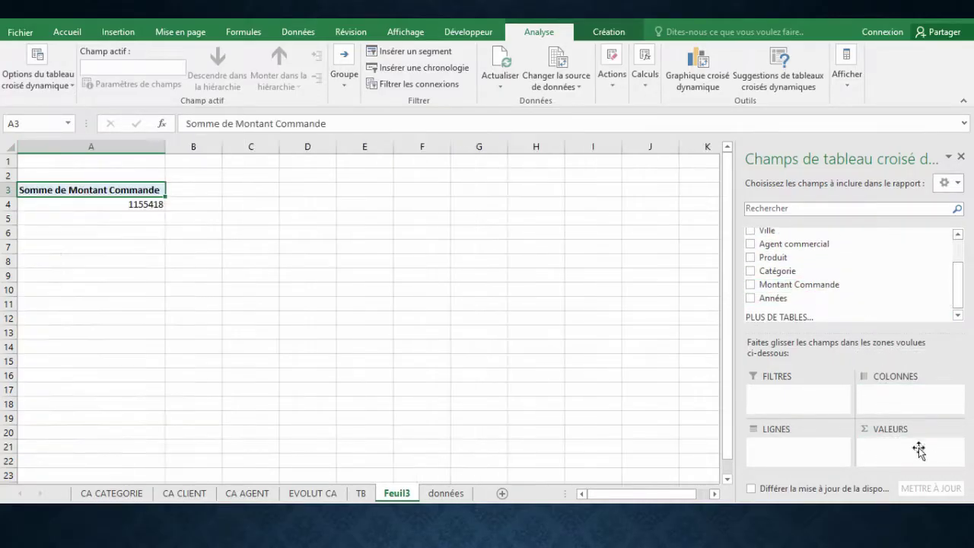
left_click(160, 207)
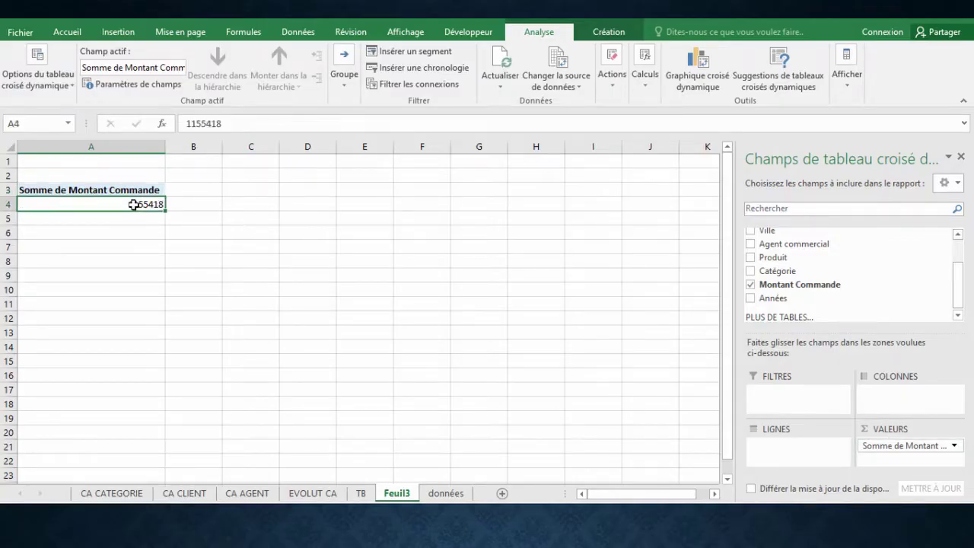
mouse_move(134, 205)
Step: Link the blank rectangle beside the CA TOTAL label on the TB sheet to the pivot total with =Feuil3!$A$4
left_click(362, 493)
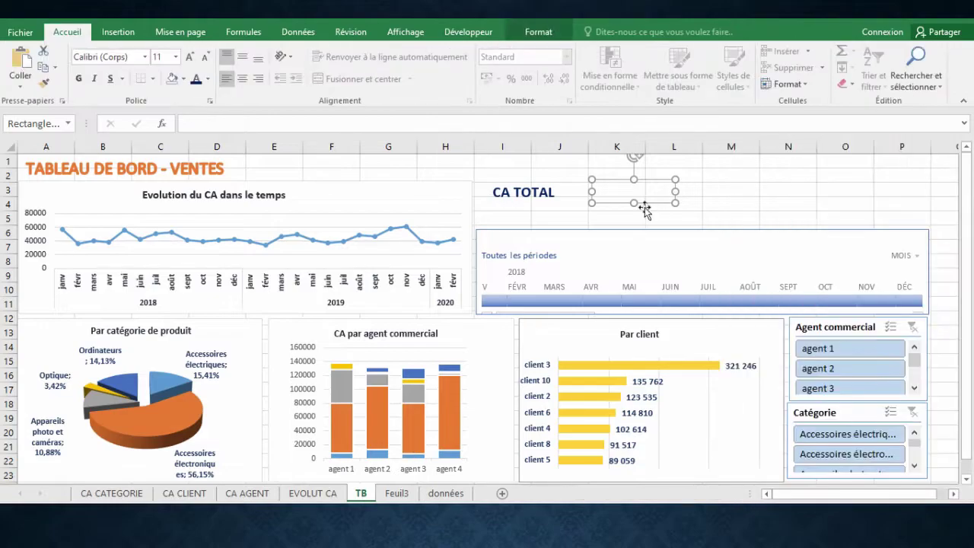
left_click_drag(644, 182, 641, 183)
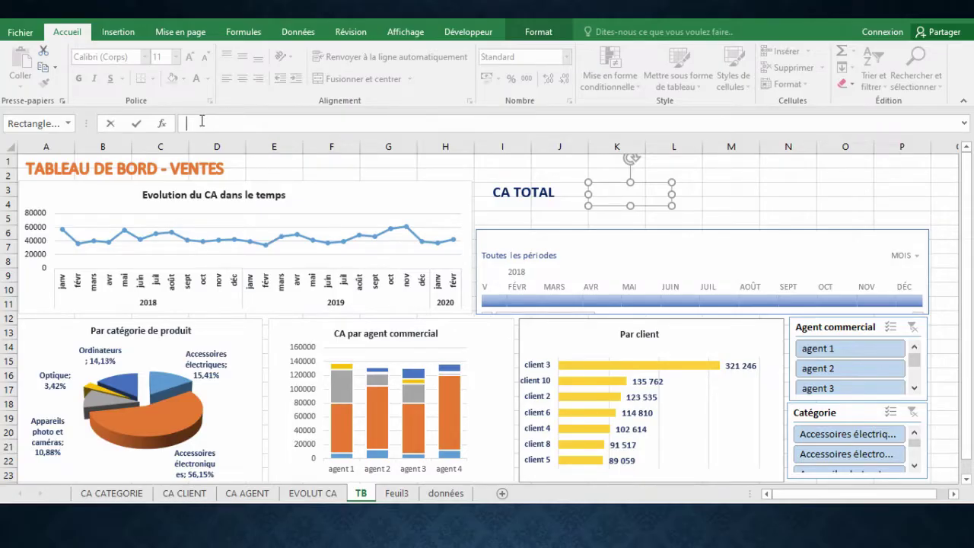
type("=")
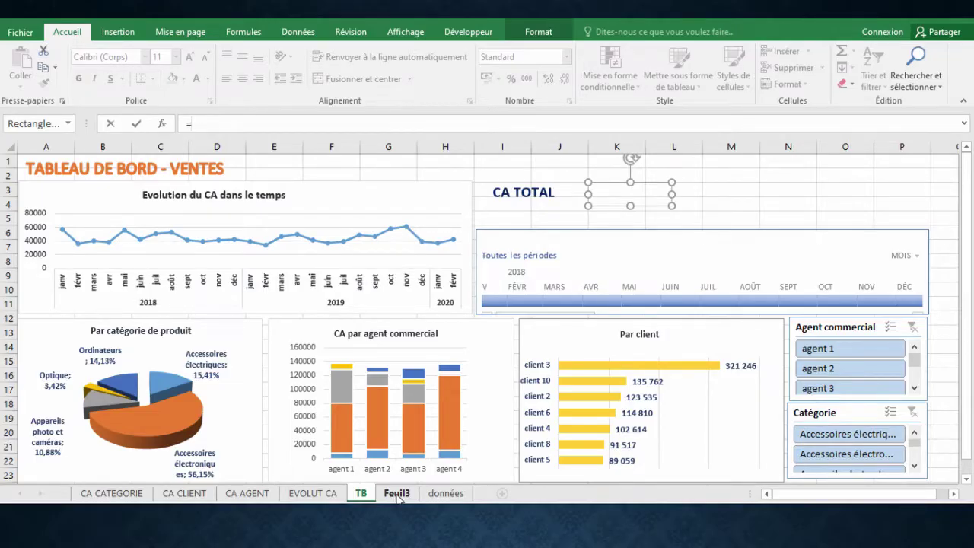
left_click(396, 493)
left_click(137, 203)
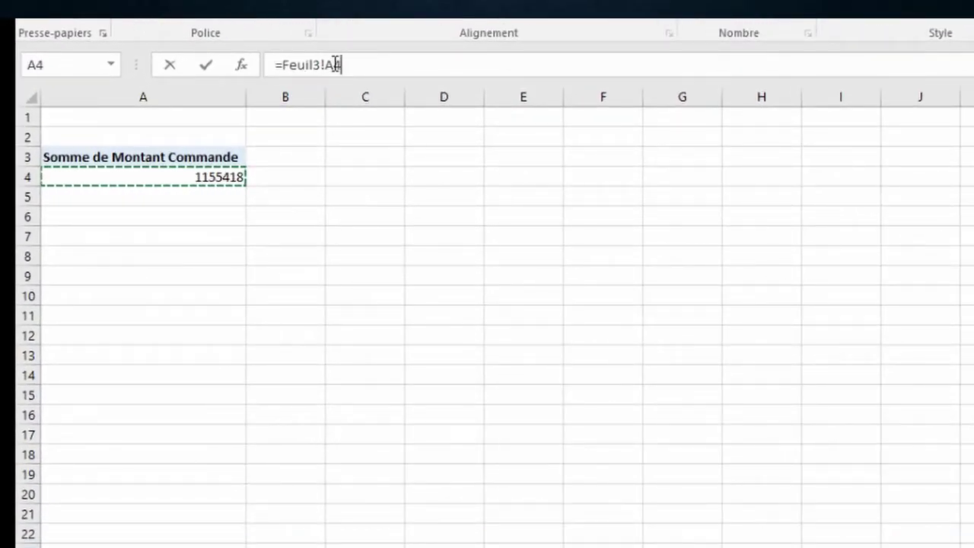
key("Return")
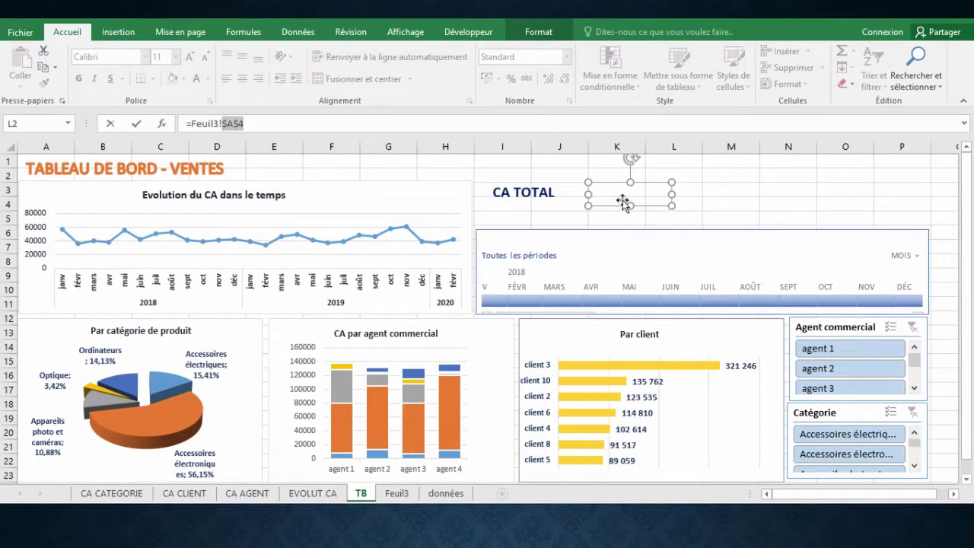
left_click(268, 127)
key("Return")
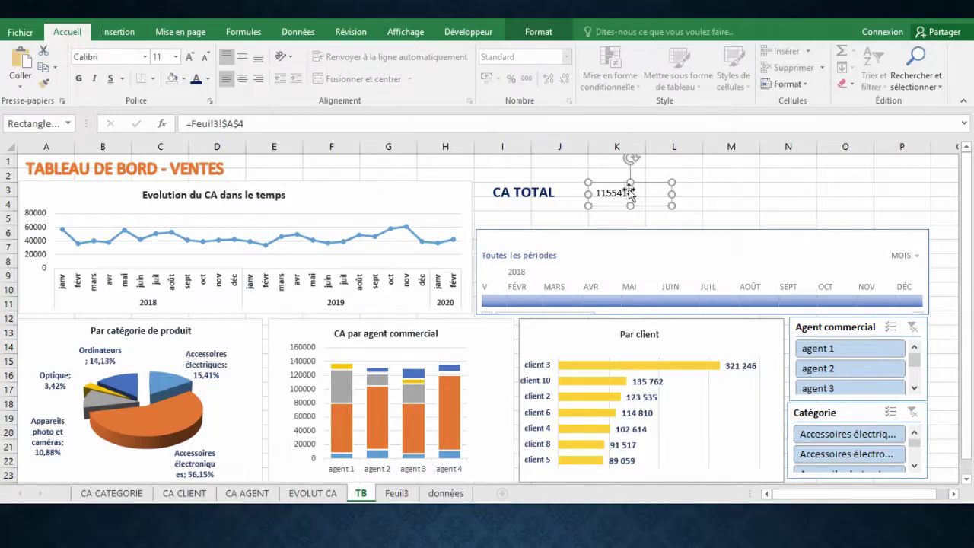
Step: Set the linked total figure to bold at 16 points and realign its box with the CA TOTAL label
left_click(190, 57)
left_click(189, 57)
left_click(190, 57)
left_click(79, 79)
left_click_drag(646, 206, 644, 204)
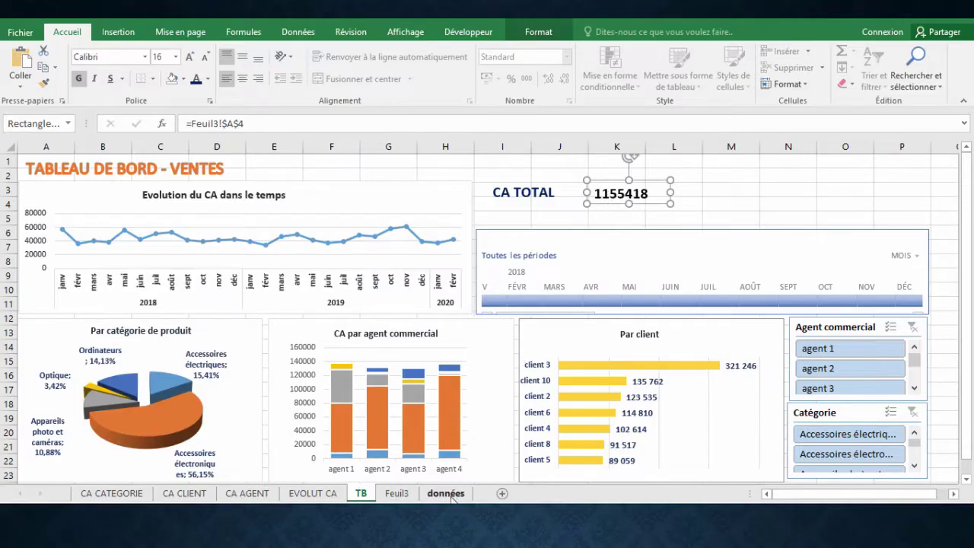
Step: Format the Feuil3 pivot total as Nombre with thousands separator and 0 decimals, and move the linked TB figure closer to its CA TOTAL label
left_click(397, 493)
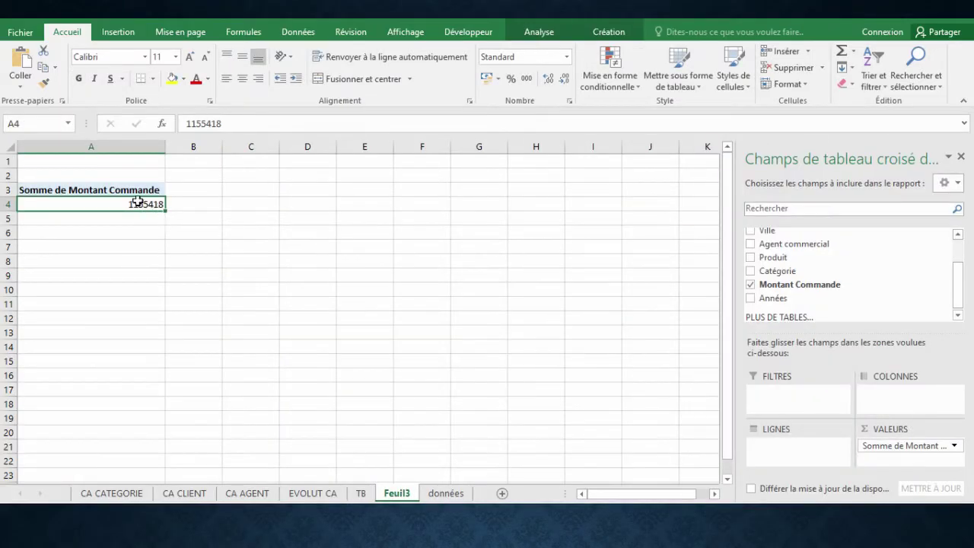
right_click(137, 202)
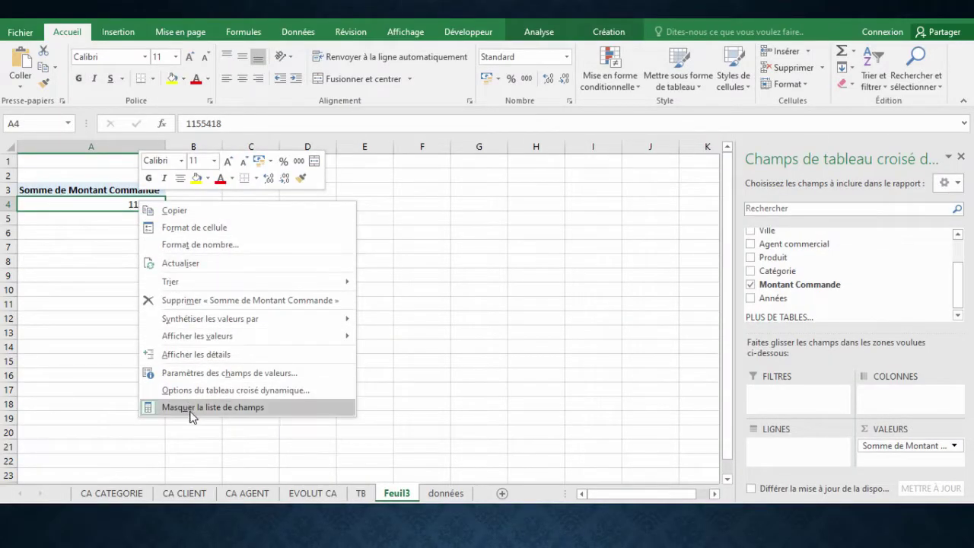
left_click(197, 374)
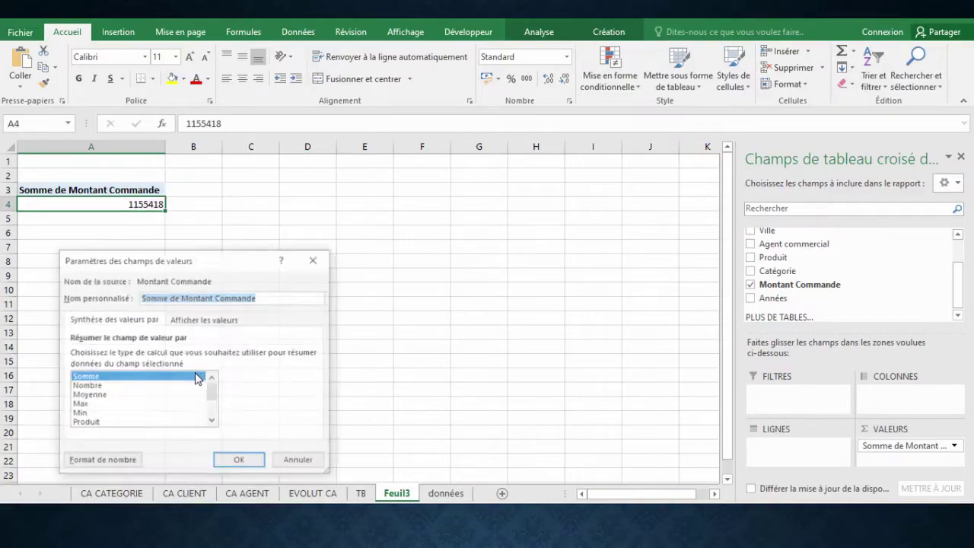
left_click_drag(230, 261, 404, 139)
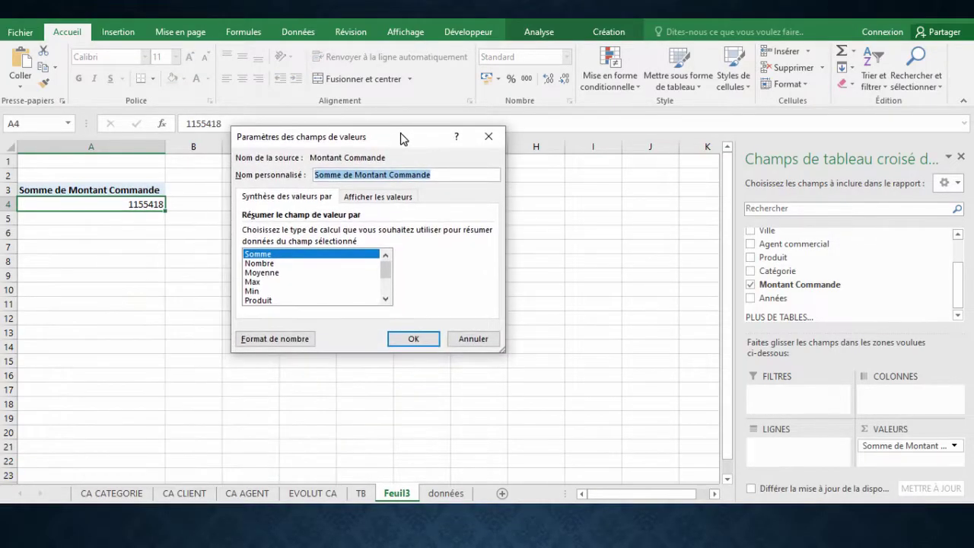
left_click(274, 339)
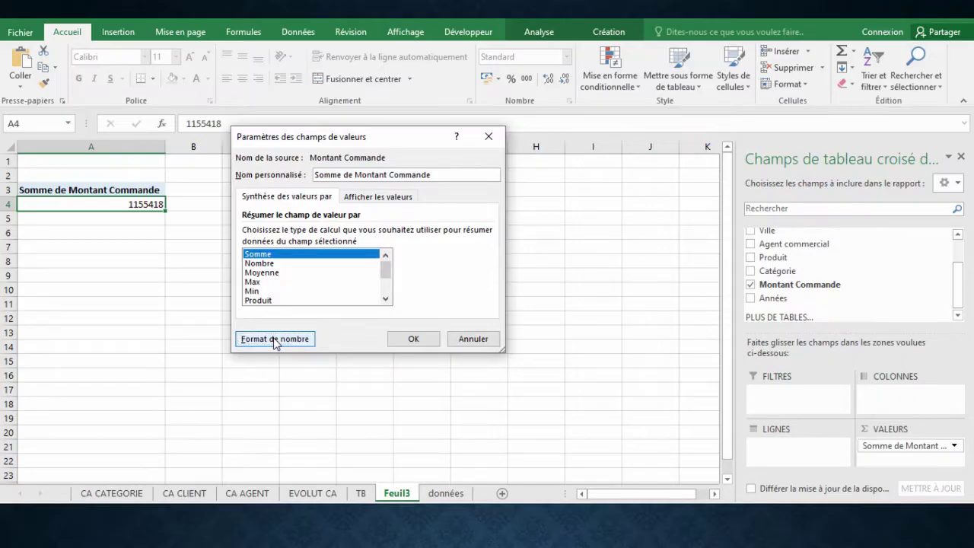
left_click_drag(257, 200, 510, 125)
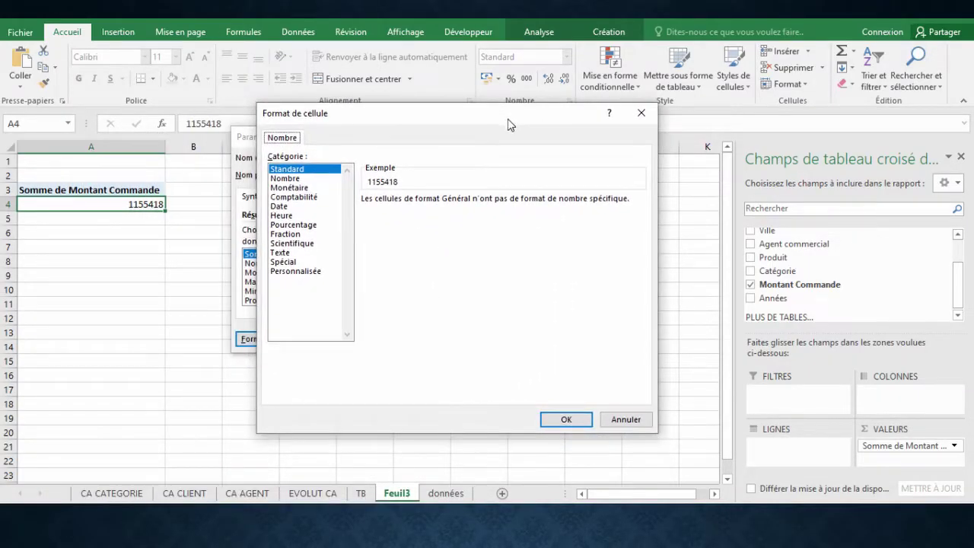
left_click(299, 178)
left_click(367, 217)
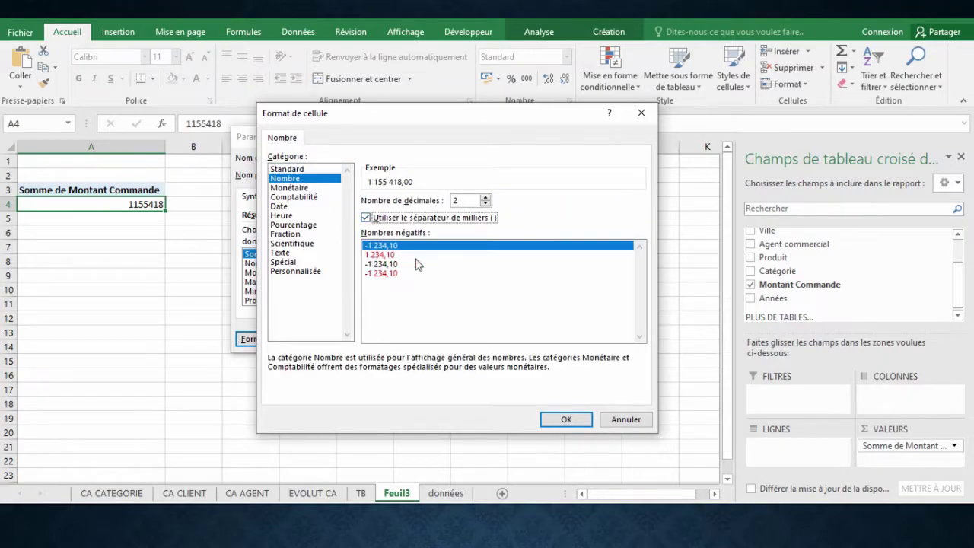
left_click(486, 204)
left_click(485, 204)
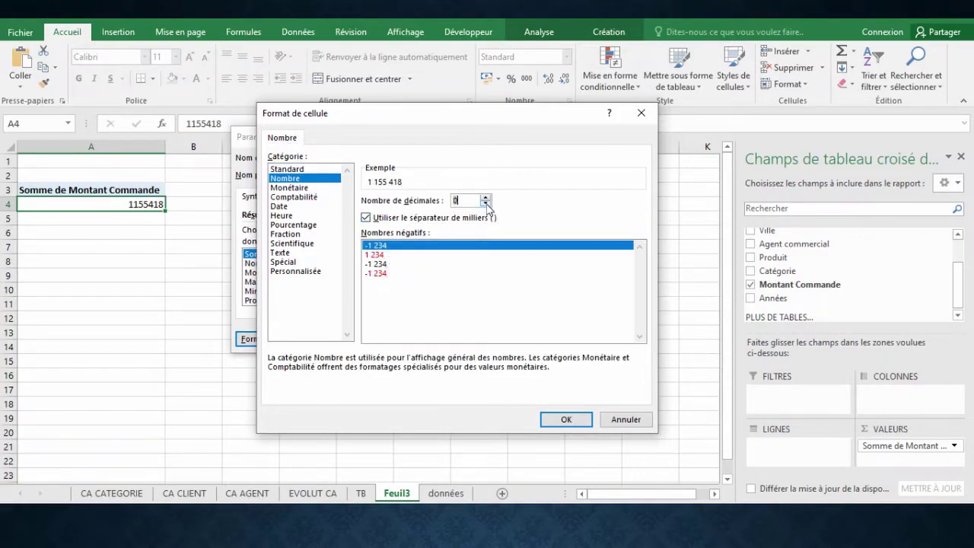
left_click(570, 419)
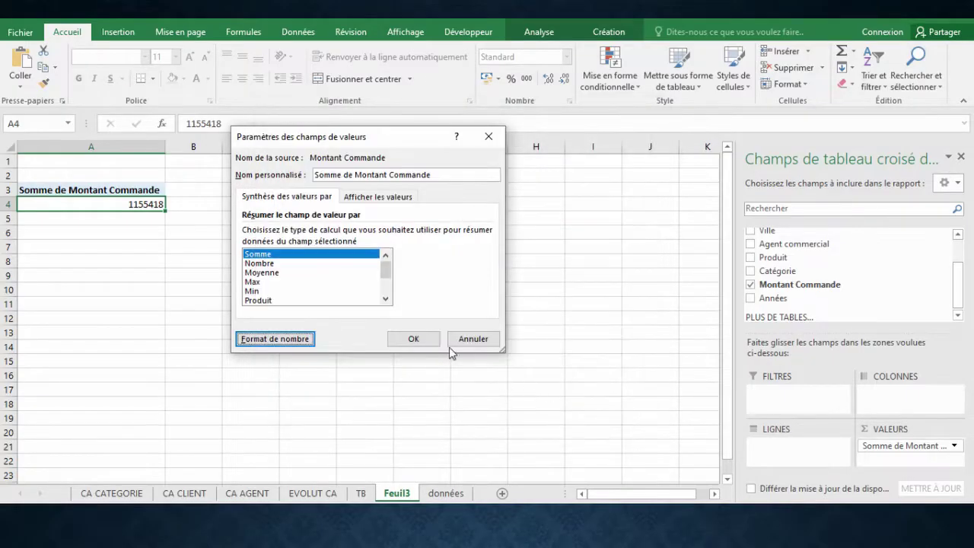
left_click(415, 340)
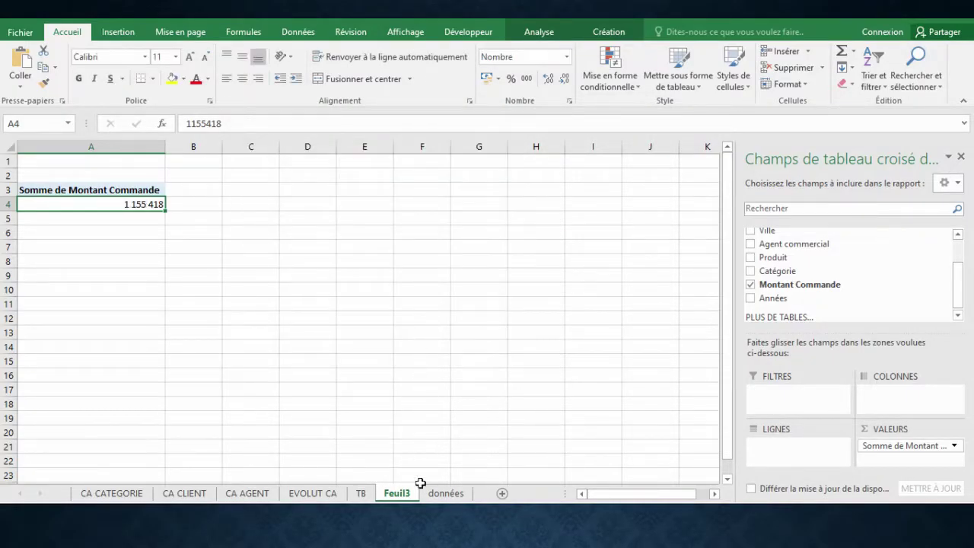
left_click(361, 493)
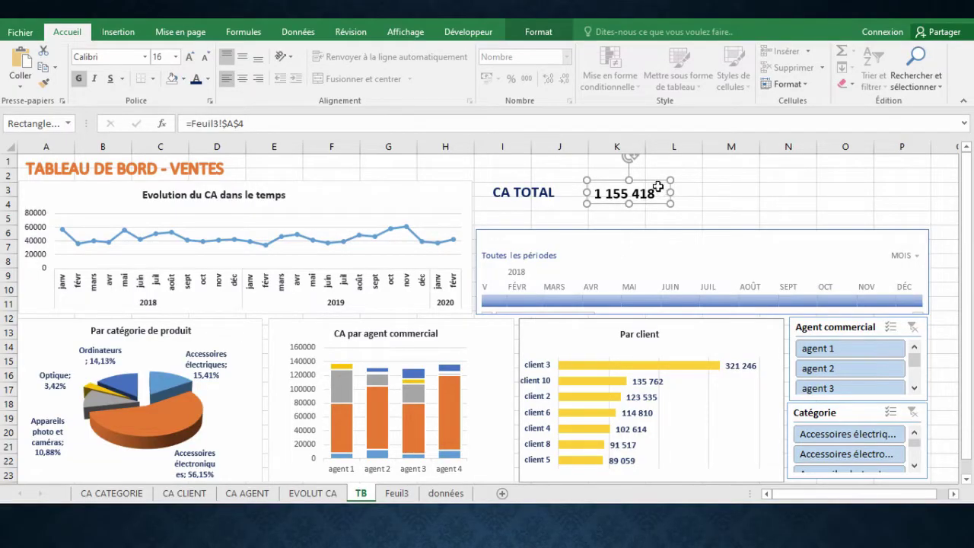
left_click_drag(656, 182, 644, 180)
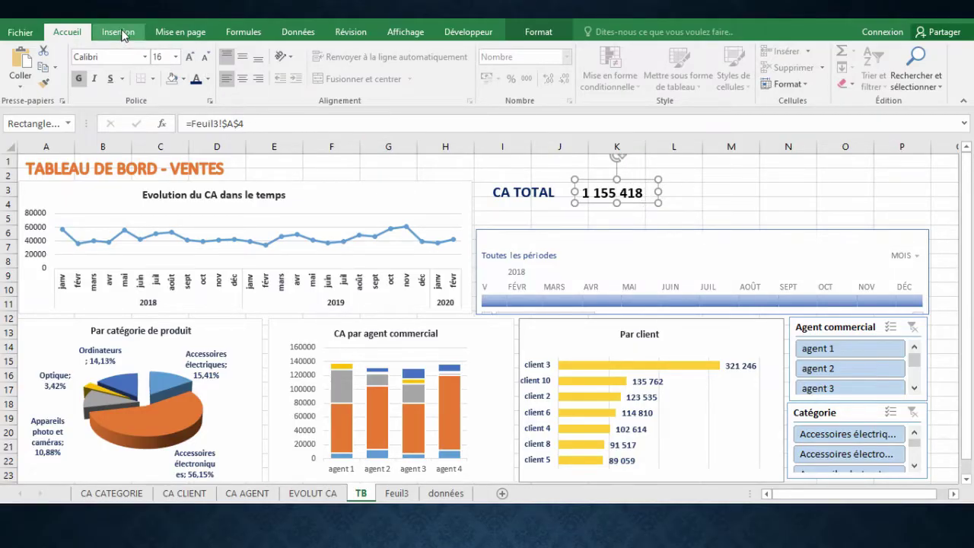
Step: Add a text box reading MEILLEUR VENDEUR over columns M and N, with enlarged, bold, dark blue text and no outline
left_click(118, 32)
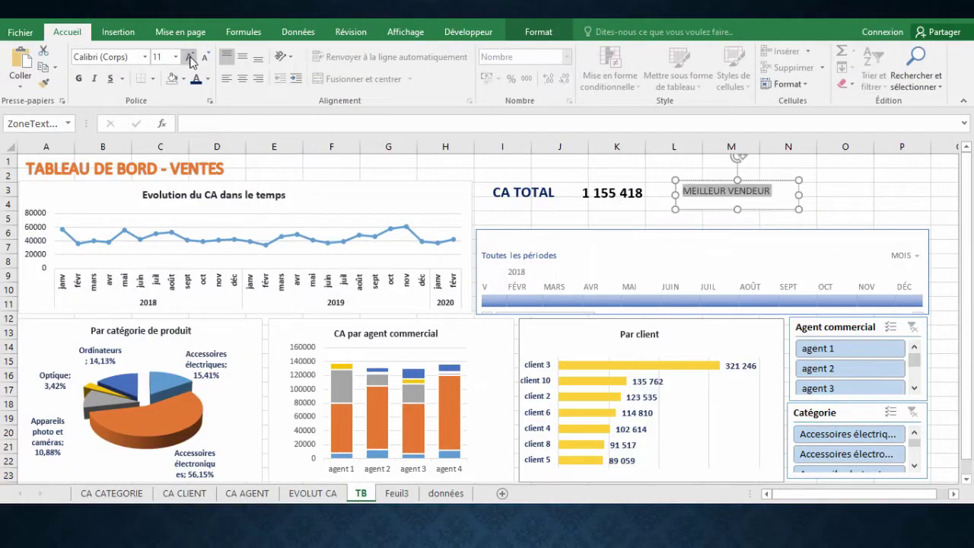
left_click(190, 58)
left_click(196, 79)
left_click(78, 79)
left_click_drag(800, 195, 822, 195)
left_click_drag(708, 181, 726, 179)
left_click(538, 32)
left_click(379, 70)
left_click(384, 239)
Step: Draw a rectangle beside the MEILLEUR VENDEUR label, over columns O and P, and remove its fill and outline
left_click(118, 32)
left_click(182, 71)
left_click(241, 135)
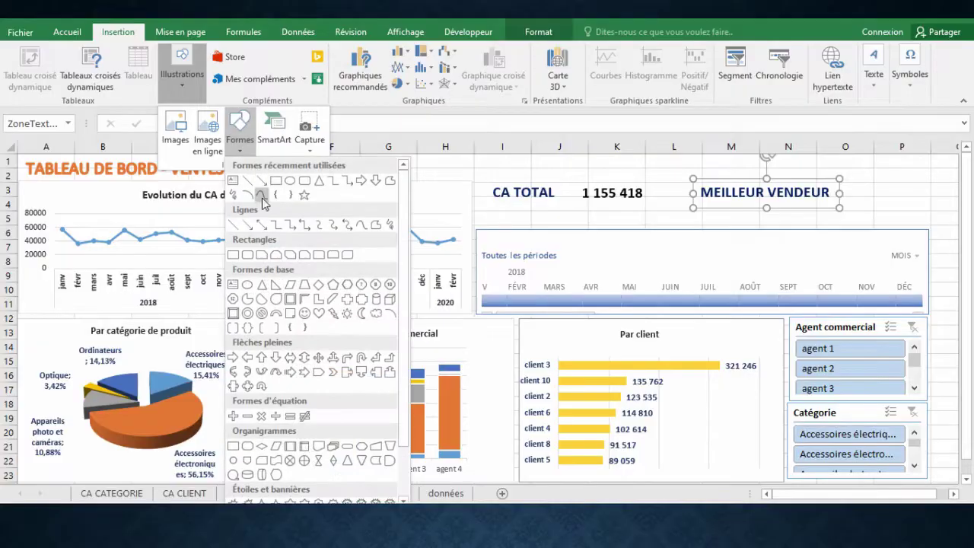
left_click(276, 183)
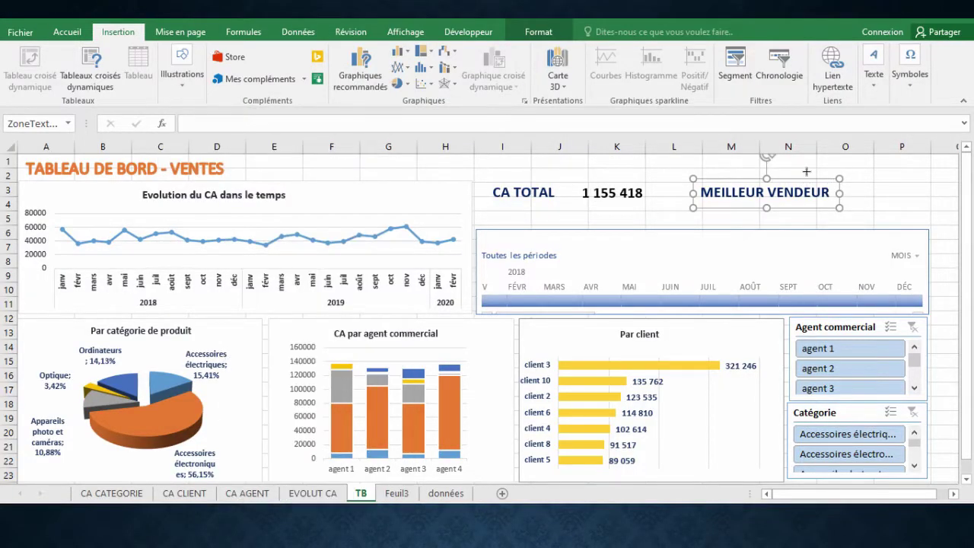
left_click_drag(855, 180, 941, 208)
left_click(370, 51)
left_click(380, 219)
left_click(367, 67)
left_click(384, 239)
Step: Move the blank rectangle up to rows 1 and 2 of columns O and P, and paste a copy at that spot
left_click_drag(913, 179, 895, 160)
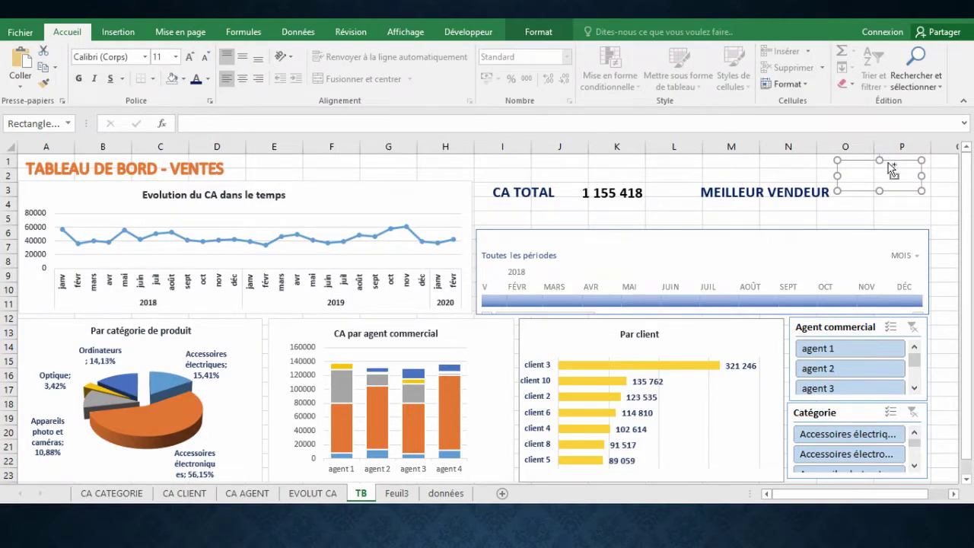
key("ctrl+v")
left_click_drag(875, 174, 863, 159)
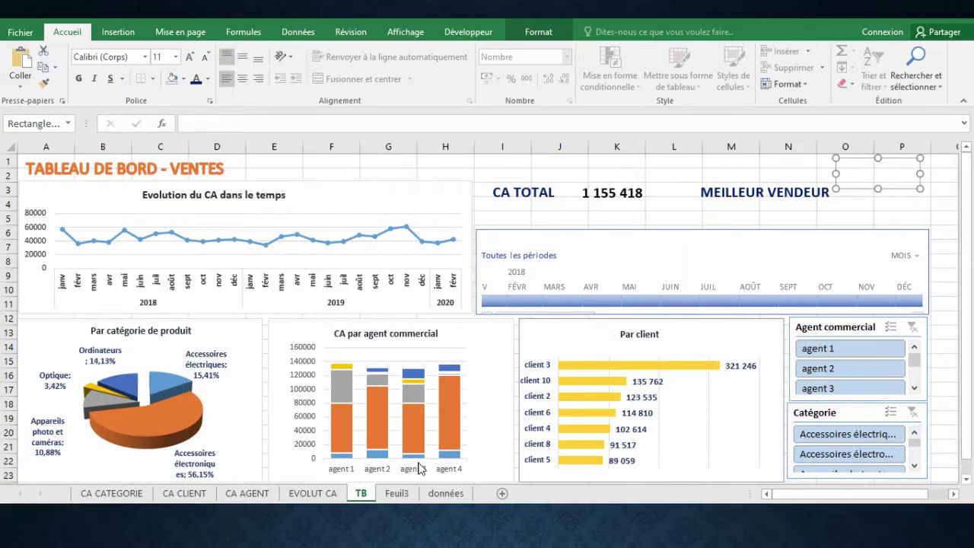
Step: Duplicate the Feuil3 sheet, renaming the original CA TOTAL and the copy M. V
left_click(395, 494)
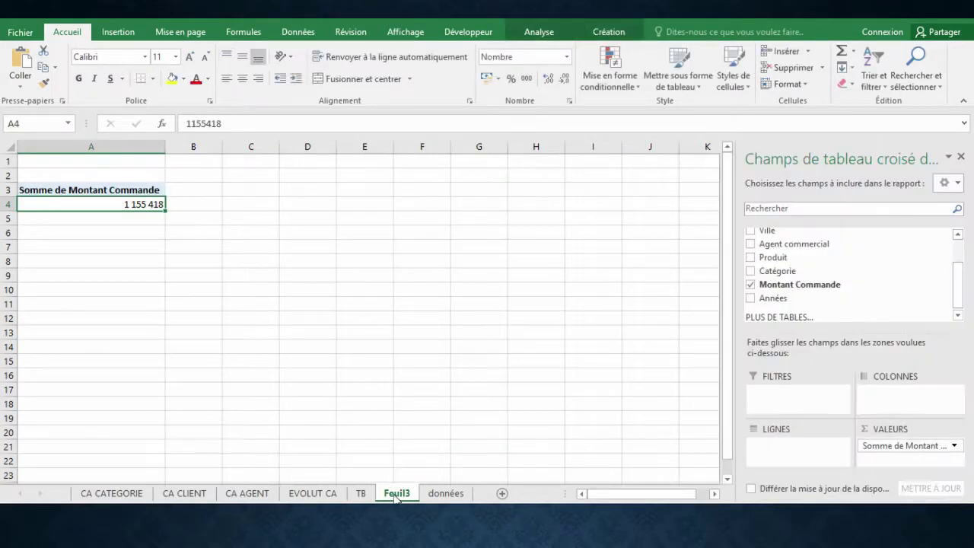
left_click_drag(401, 497, 431, 483, "ctrl")
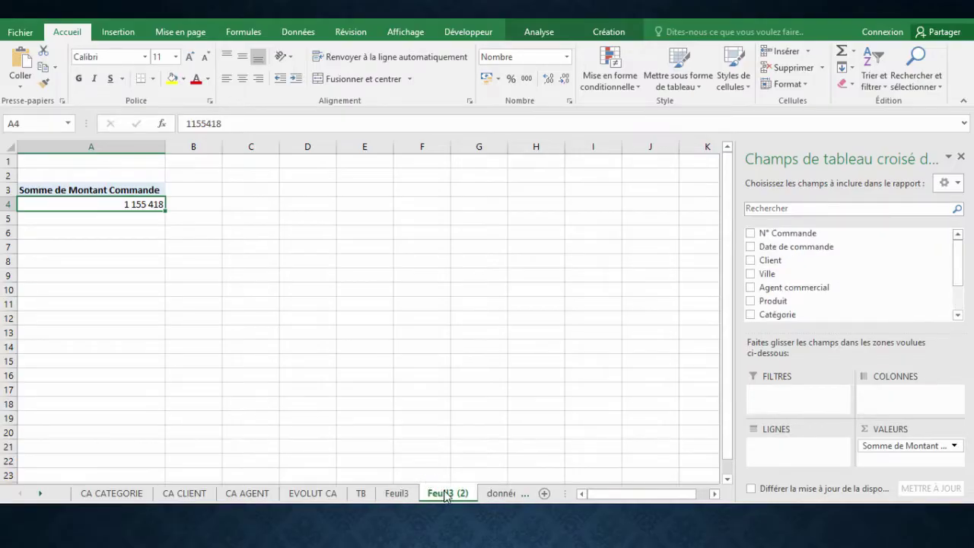
right_click(397, 493)
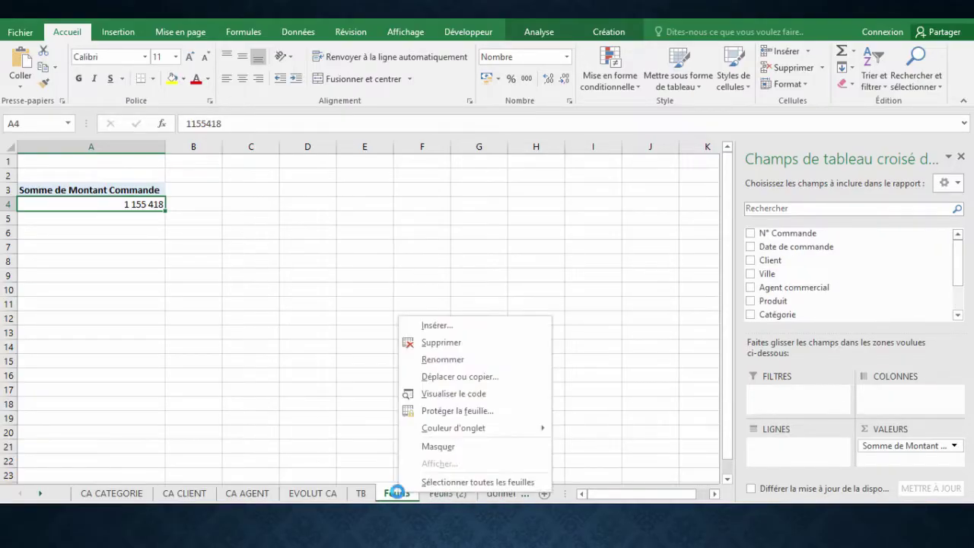
left_click(450, 361)
type("cA TOTAL")
key("Return")
left_click(464, 495)
right_click(464, 494)
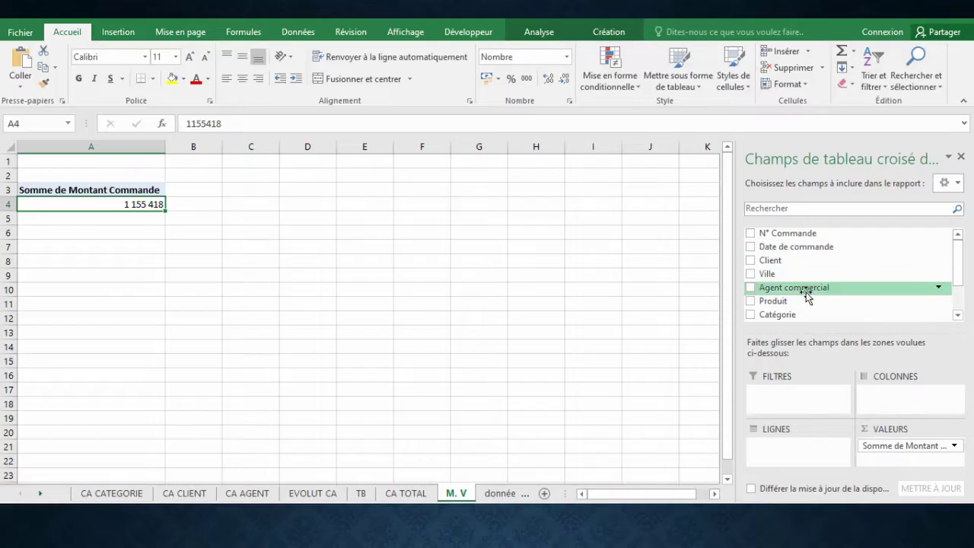
Step: Add Agent commercial to the M. V pivot's rows, sort it descending by Somme de Montant Commande, and select the top amount in B4
left_click_drag(803, 292, 799, 445)
left_click(116, 191)
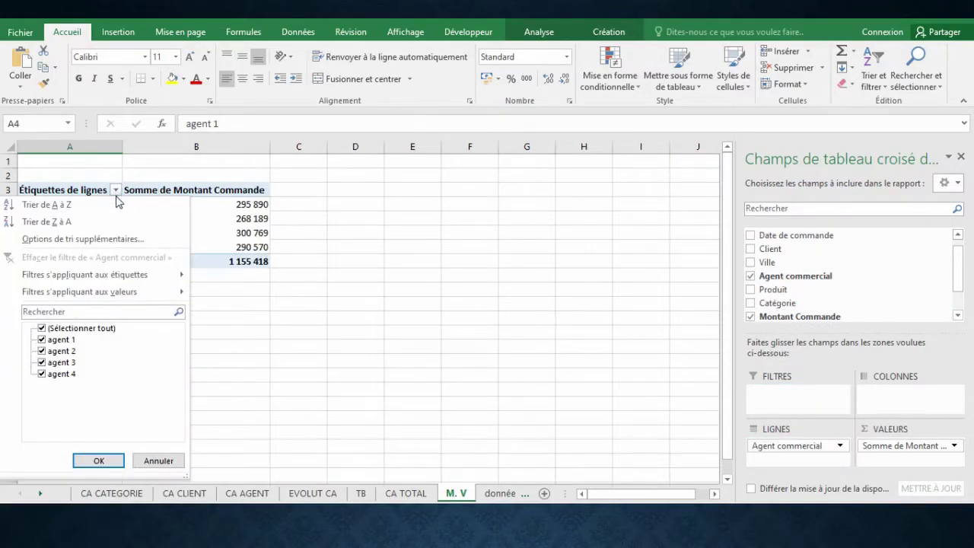
left_click(107, 239)
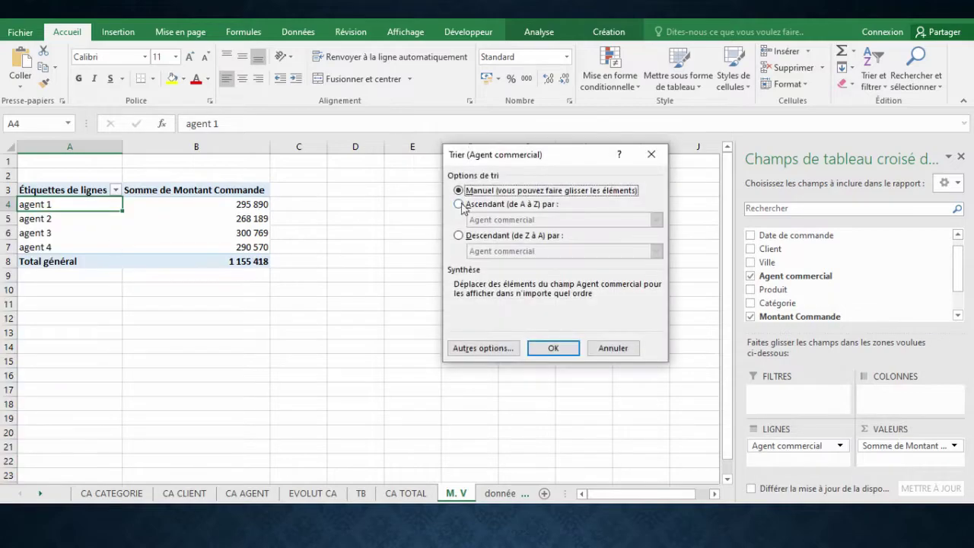
left_click(459, 236)
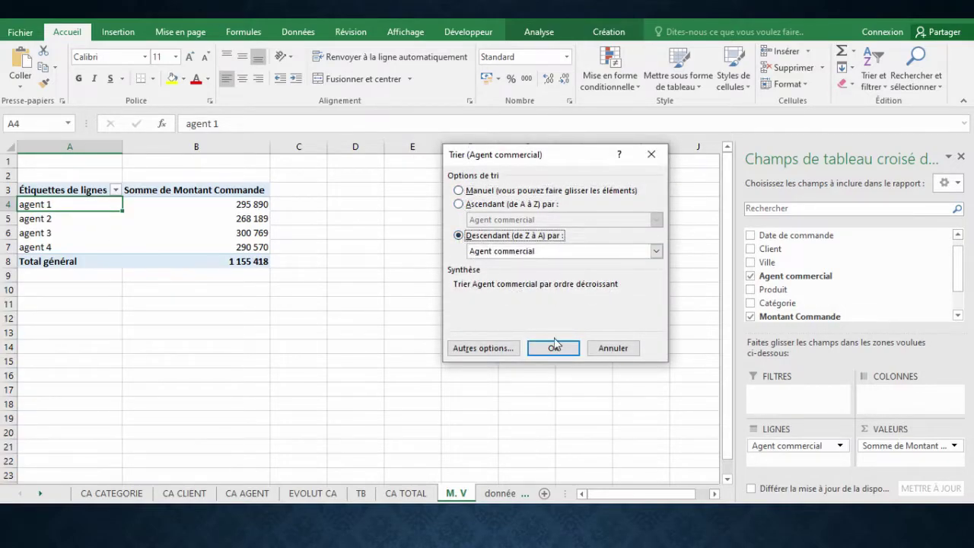
left_click(654, 253)
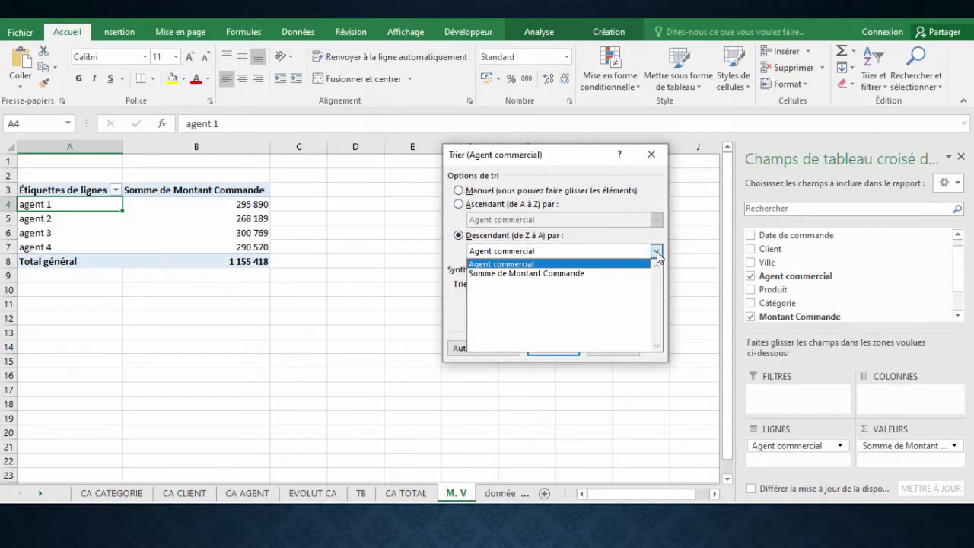
left_click(558, 276)
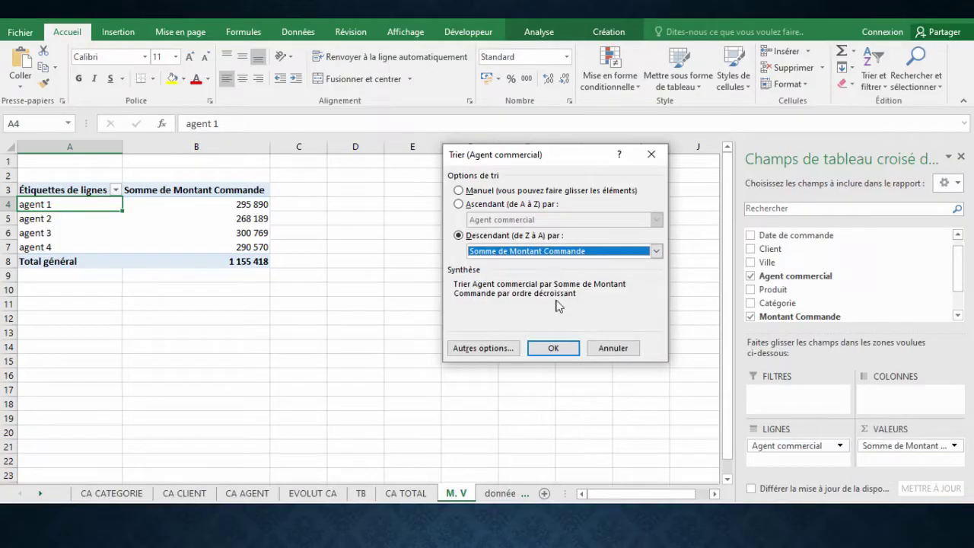
left_click(555, 348)
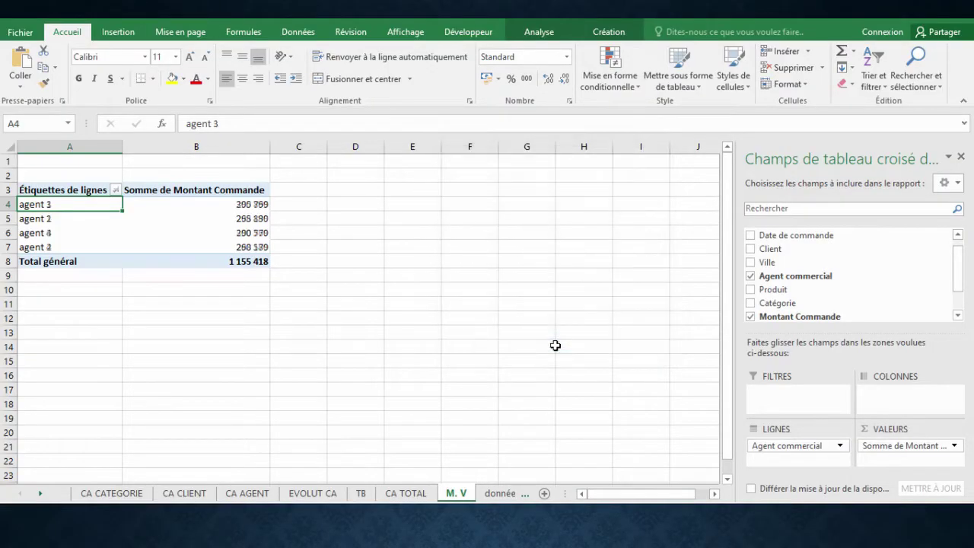
left_click(225, 204)
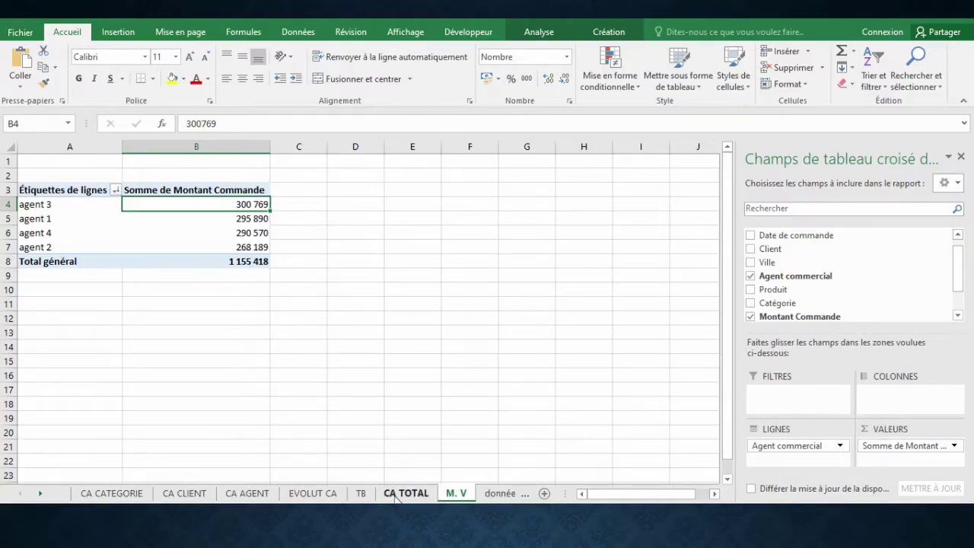
Step: On the TB sheet, link the selected blank rectangle above columns O and P to the best seller's name with ='M. V'!$A$4
left_click(361, 494)
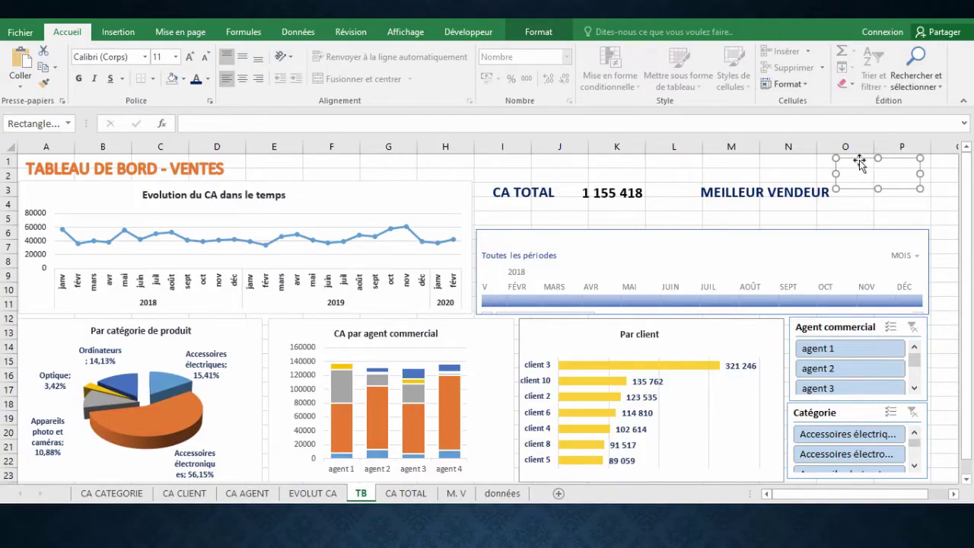
left_click(219, 120)
type("=")
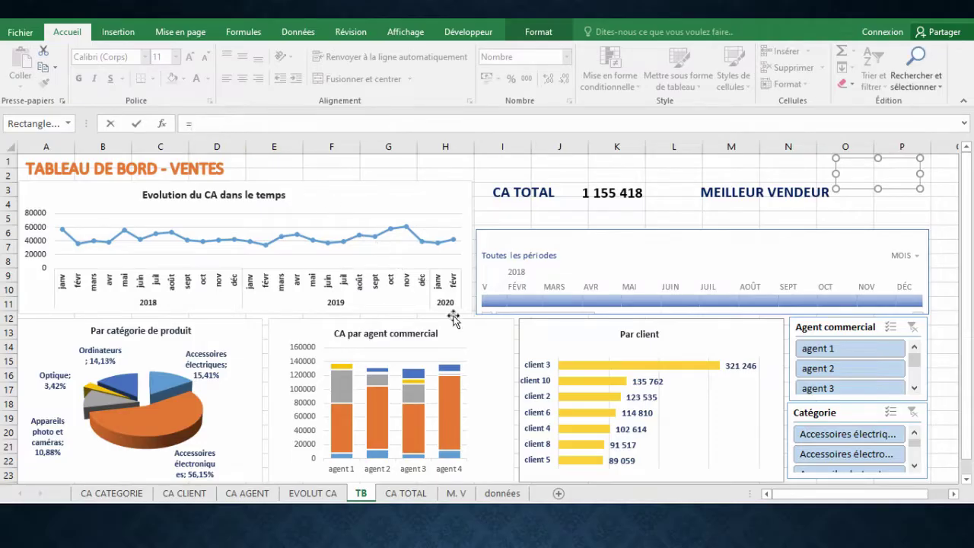
left_click(456, 493)
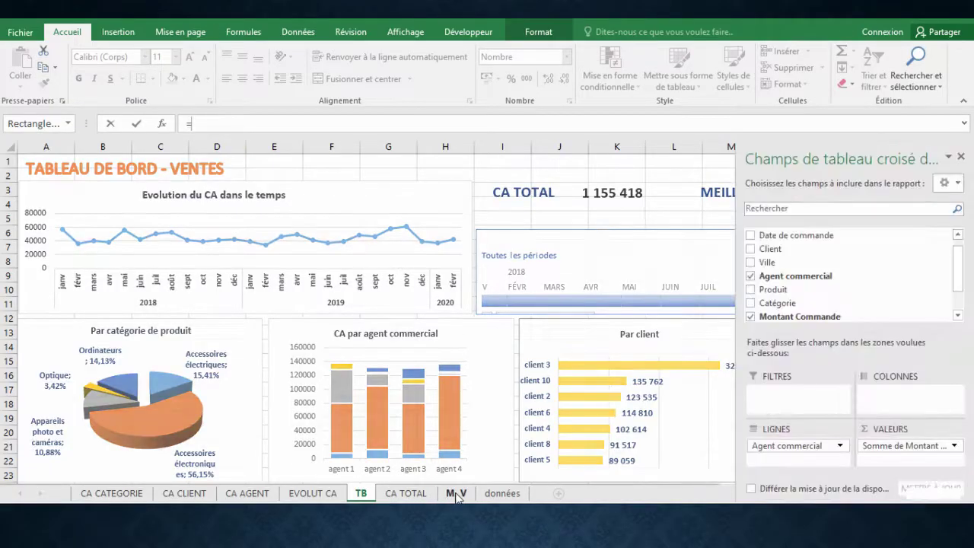
left_click(51, 204)
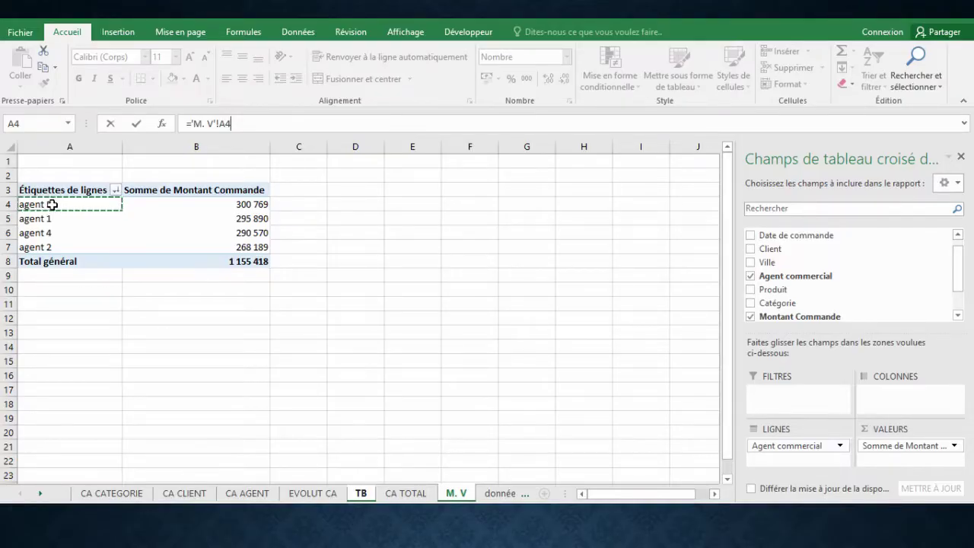
key("F4")
key("Return")
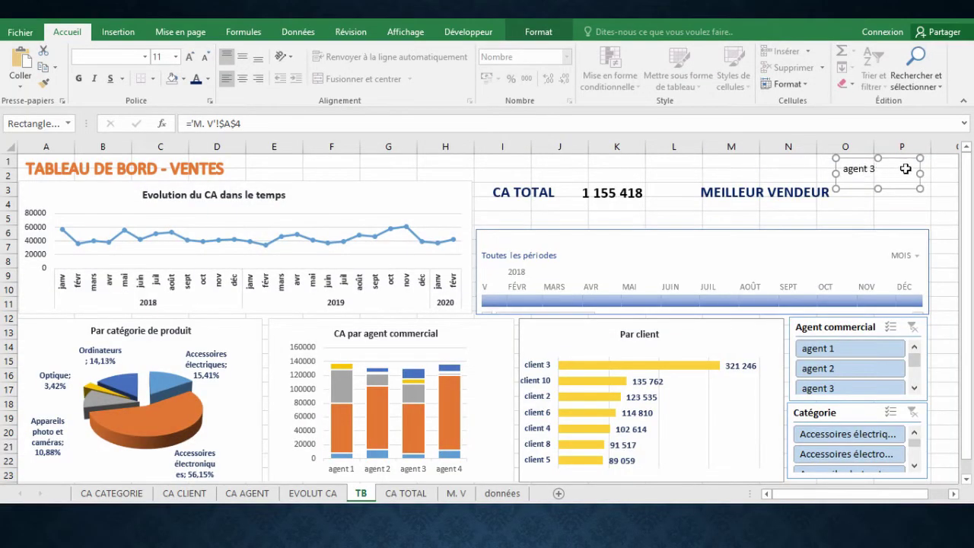
Step: Move the other blank rectangle below the agent name and link it to the best seller's amount with ='M. V'!$B$4
left_click_drag(896, 157, 899, 193)
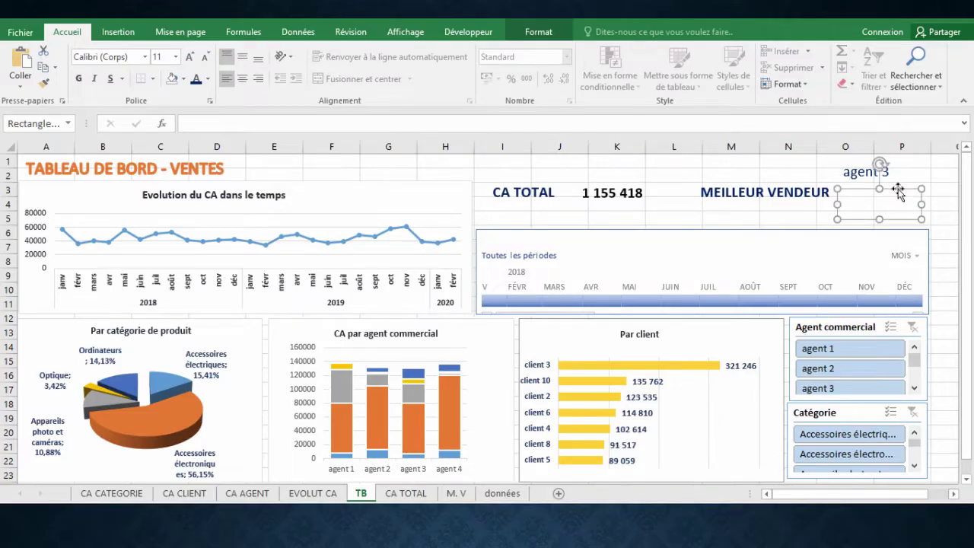
left_click(194, 122)
type("=")
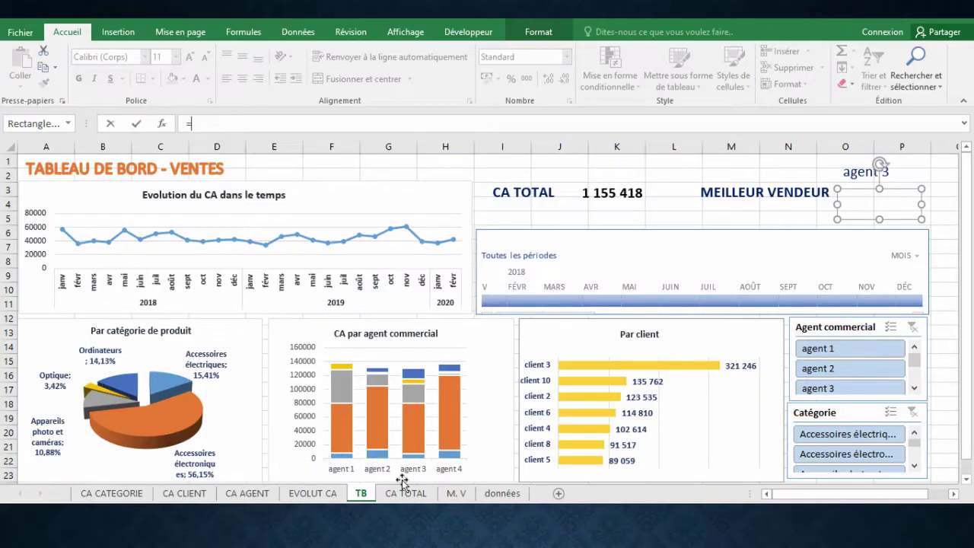
left_click(458, 494)
left_click(220, 204)
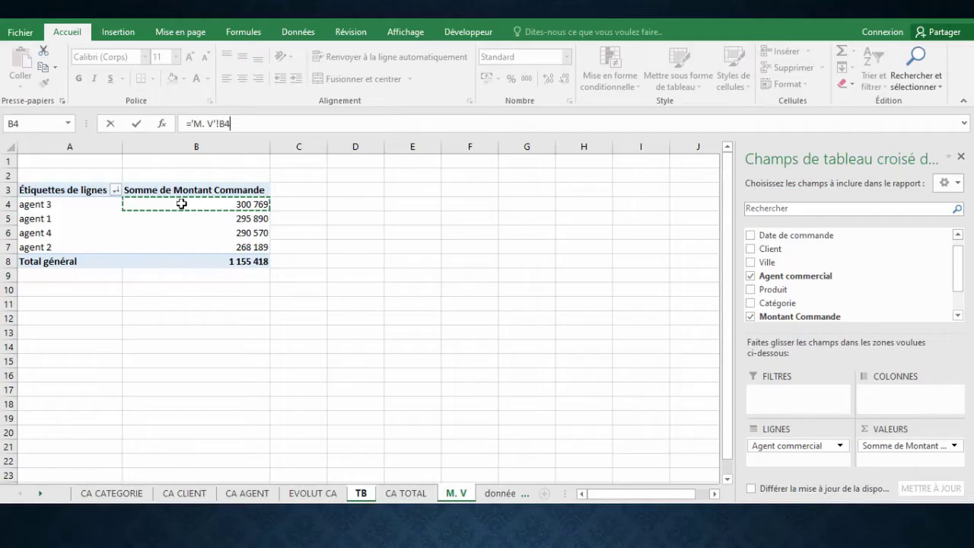
key("F4")
key("Return")
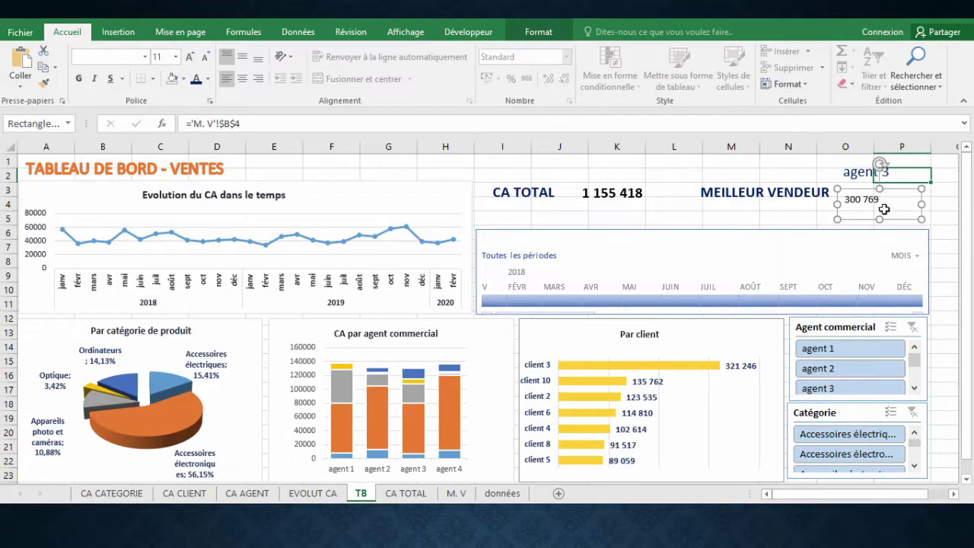
Step: Enlarge the linked amount's text to size 16, and place the agent name under the best-seller label with the amount beside the label
left_click(190, 58)
left_click(190, 57)
left_click(190, 58)
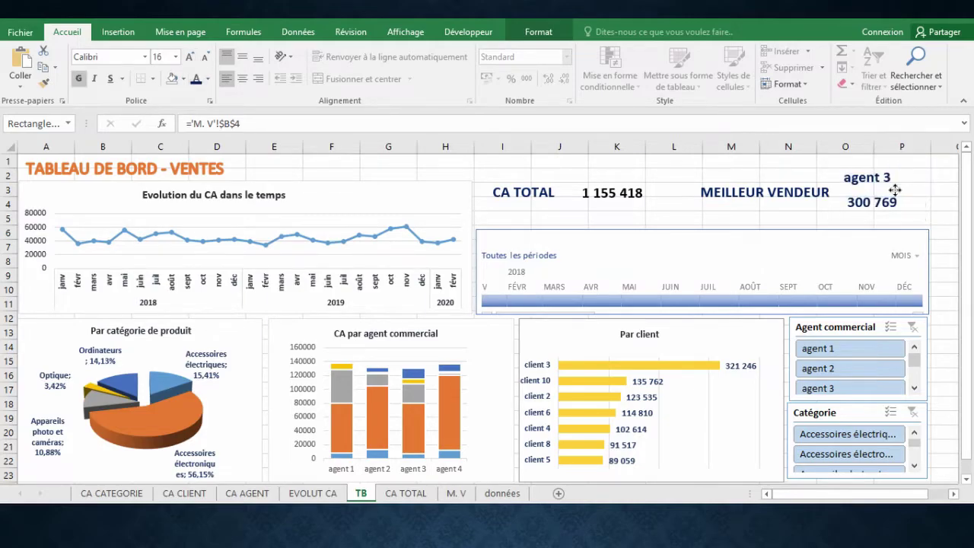
left_click_drag(894, 190, 894, 190)
left_click_drag(896, 163, 792, 200)
left_click_drag(901, 188, 906, 177)
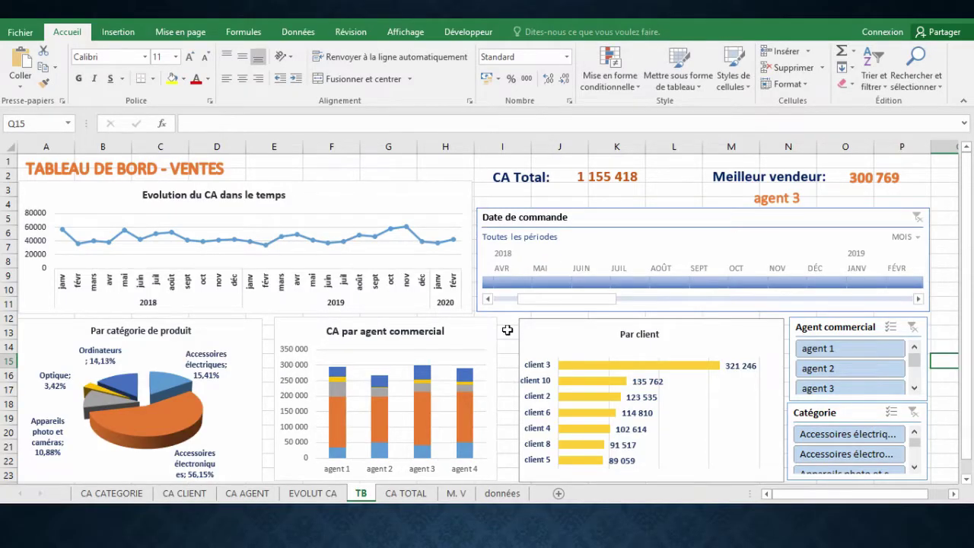
Step: Connect the Date de commande timeline to the CA AGENT, CA CATEGORIE, CA CLIENT and M.V pivot tables as well
mouse_move(467, 410)
left_click(614, 216)
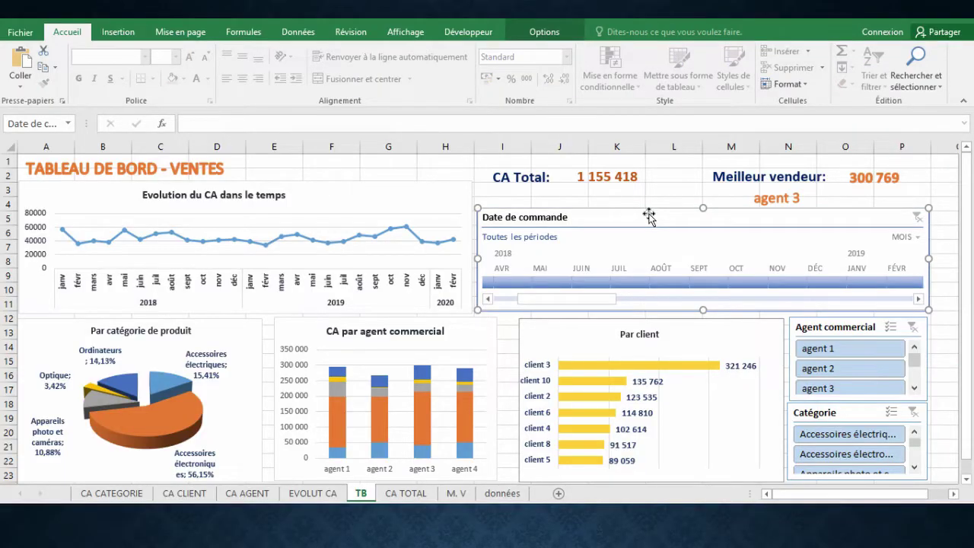
right_click(648, 214)
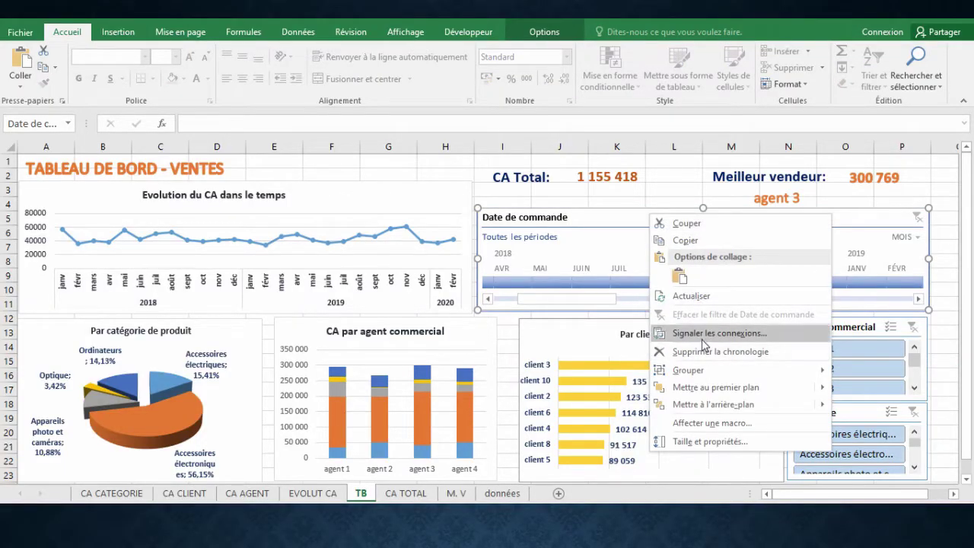
left_click(727, 334)
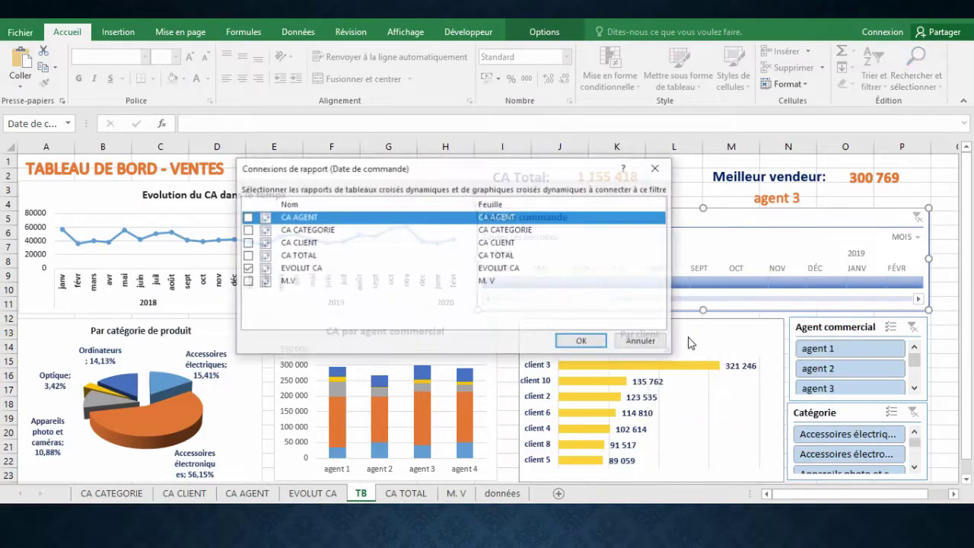
left_click_drag(555, 174, 539, 186)
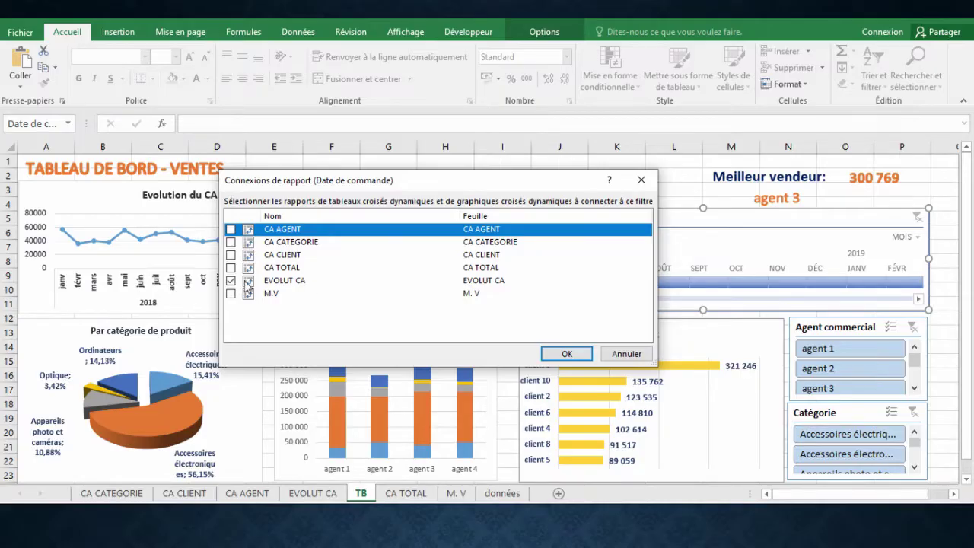
left_click(230, 230)
left_click(230, 242)
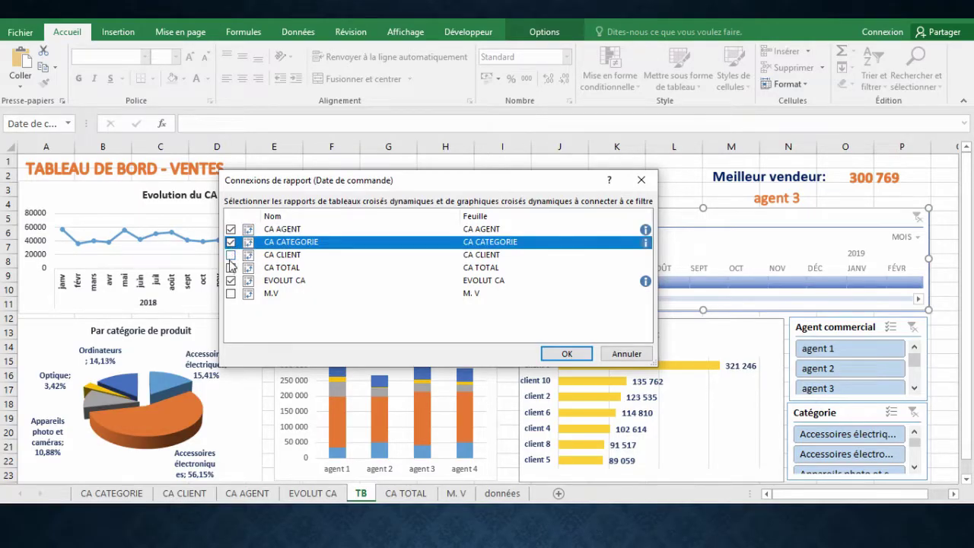
left_click(231, 256)
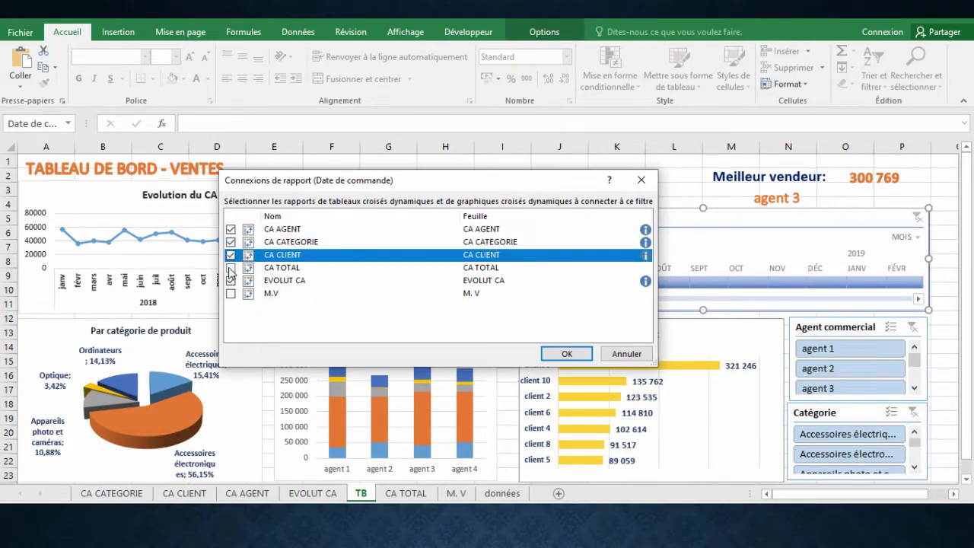
left_click_drag(421, 181, 329, 231)
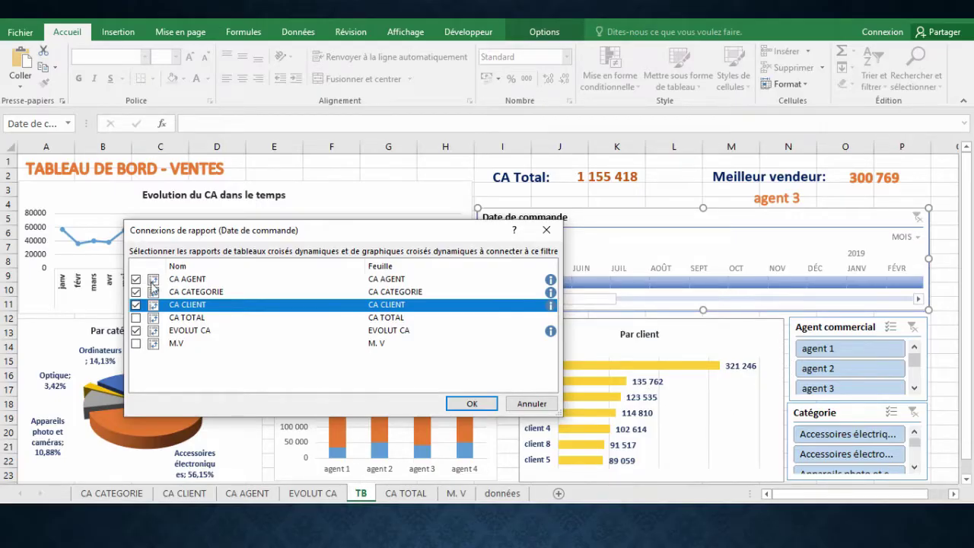
left_click(136, 344)
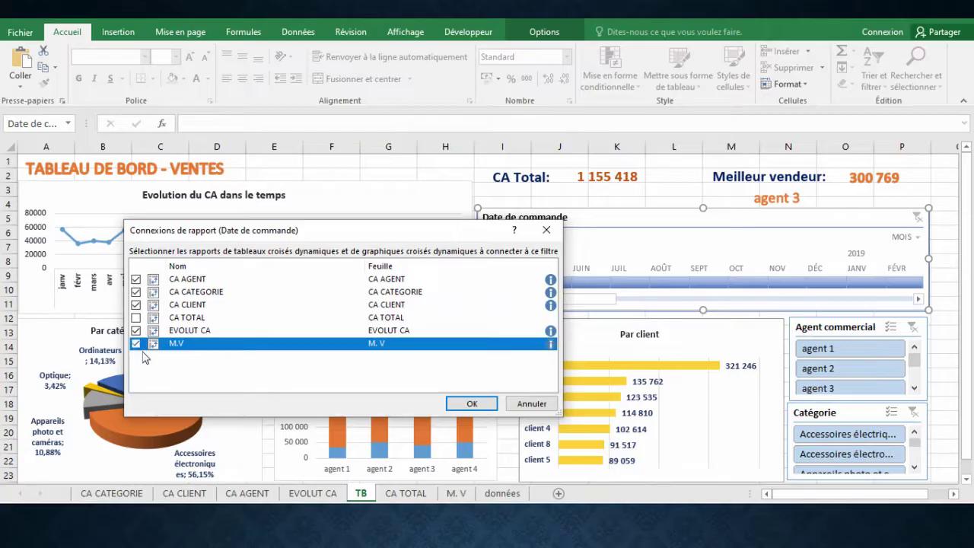
left_click(472, 404)
Step: Test the Date de commande timeline on sept - déc 2018 and mars 2018 - févr 2019, and clear its filter
left_click_drag(695, 282, 822, 285)
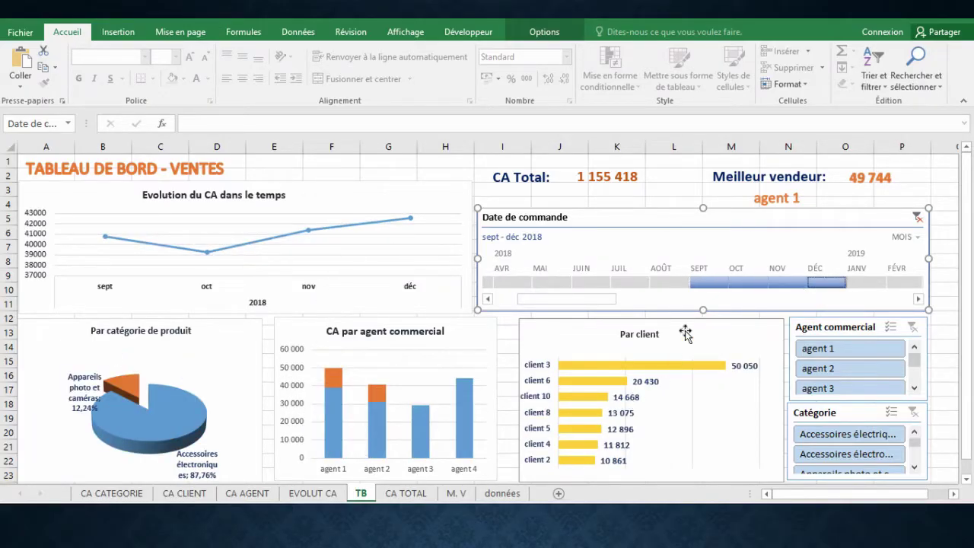
left_click_drag(506, 283, 895, 285)
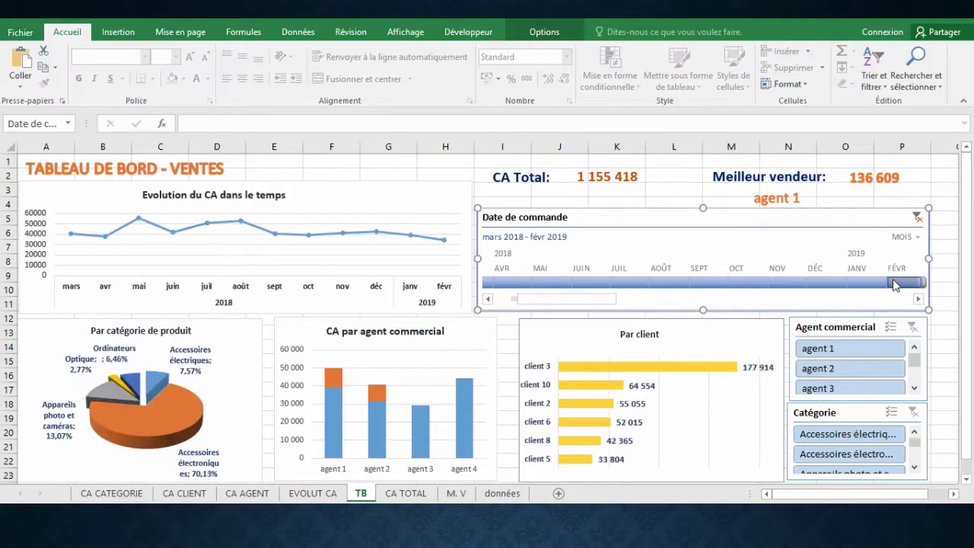
left_click(918, 217)
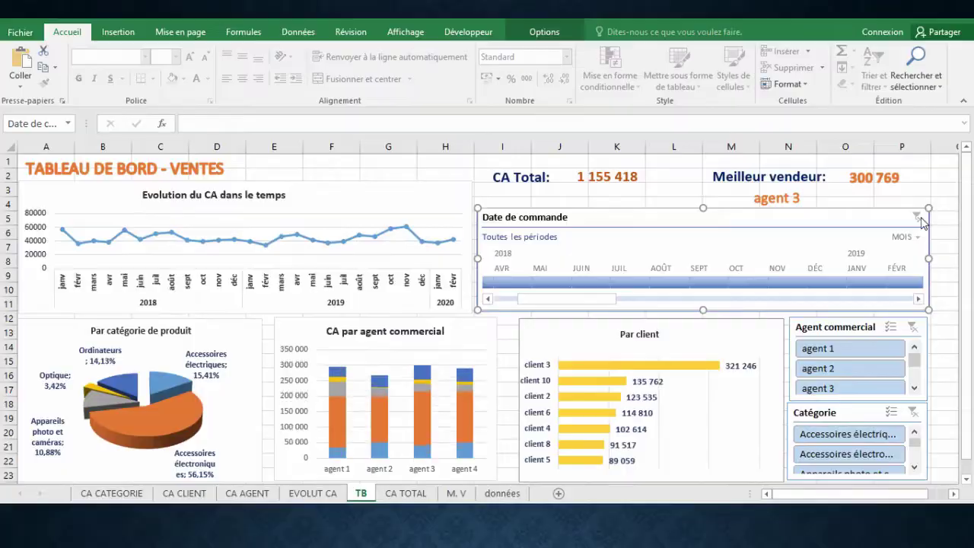
Step: Connect the Agent commercial slicer to the CA CATEGORIE, CA CLIENT, EVOLUT CA and M.V pivot tables as well
left_click(863, 327)
right_click(861, 327)
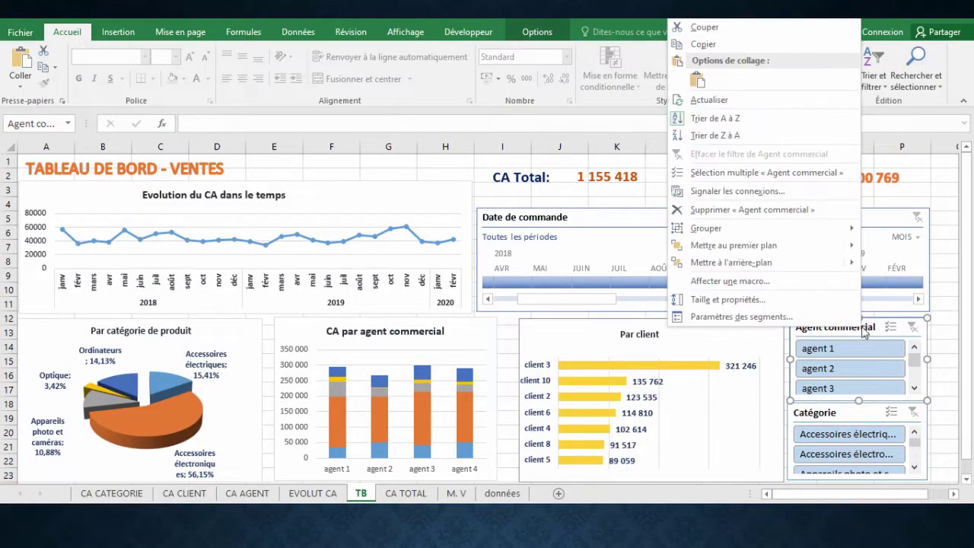
mouse_move(785, 239)
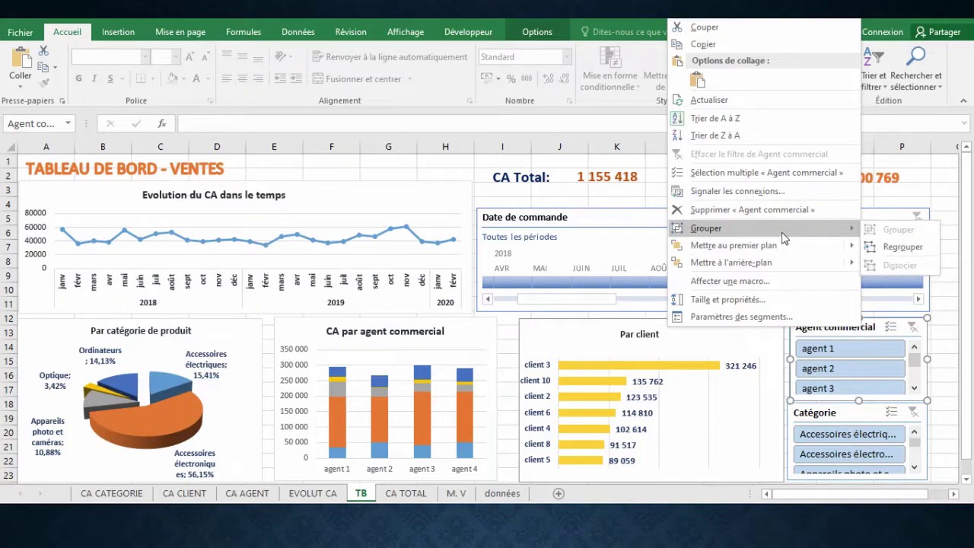
left_click(726, 192)
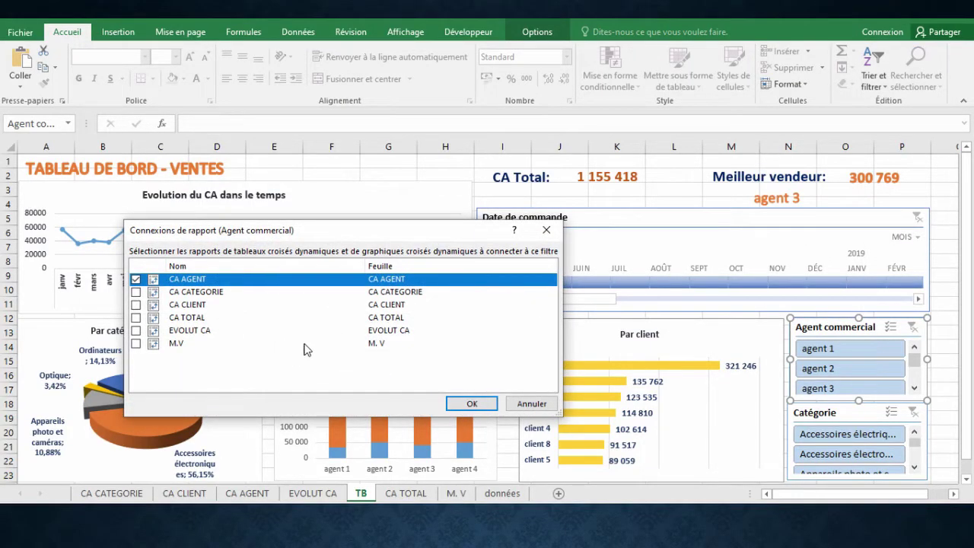
left_click(135, 291)
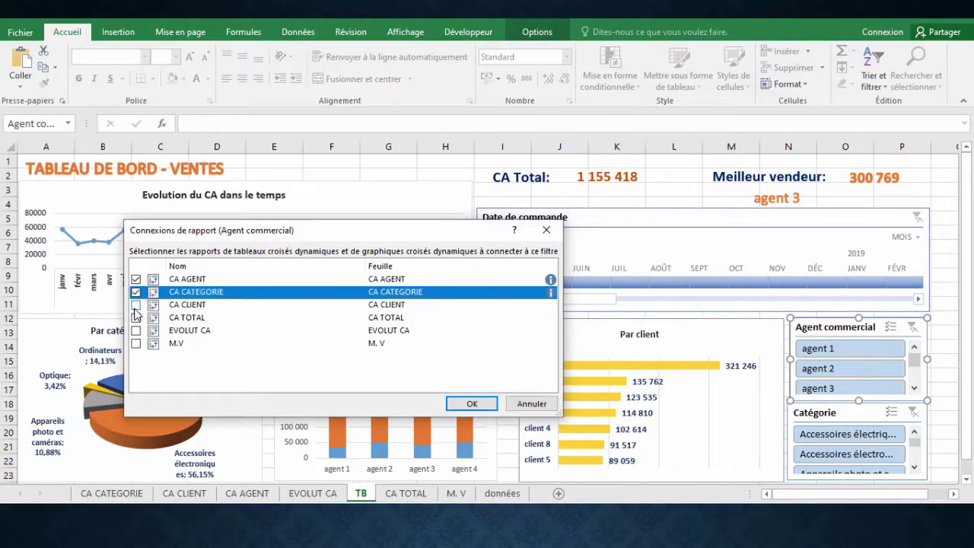
left_click(136, 305)
left_click(136, 331)
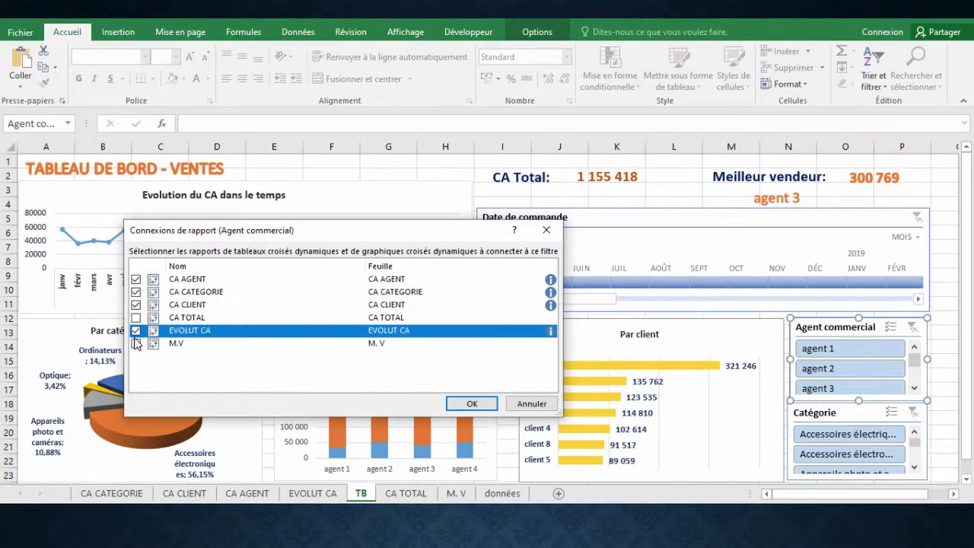
left_click(135, 343)
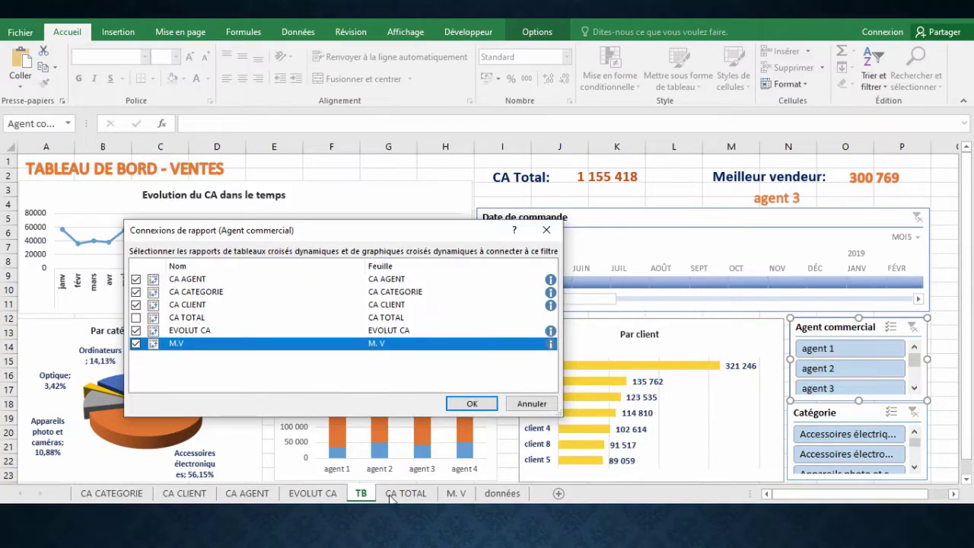
left_click(460, 405)
Step: Connect the Catégorie slicer to the CA AGENT, CA CATEGORIE, CA CLIENT, EVOLUT CA and M.V pivot tables
left_click(826, 420)
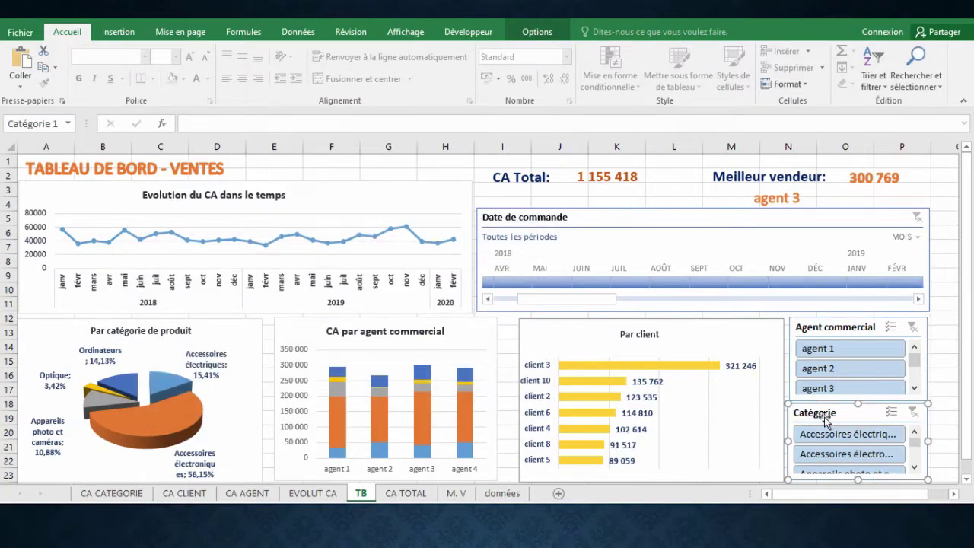
right_click(826, 417)
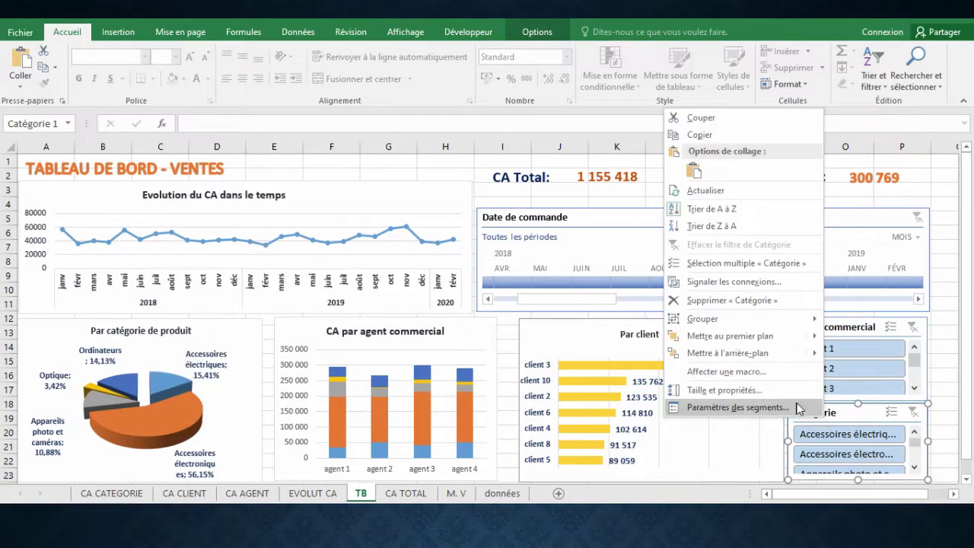
left_click(737, 281)
left_click(135, 292)
left_click(136, 280)
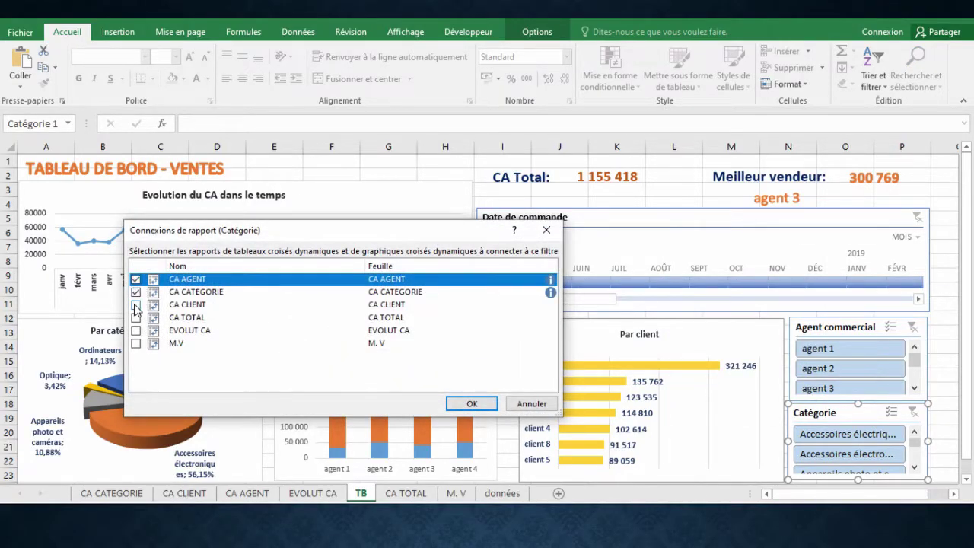
left_click(135, 305)
left_click(135, 330)
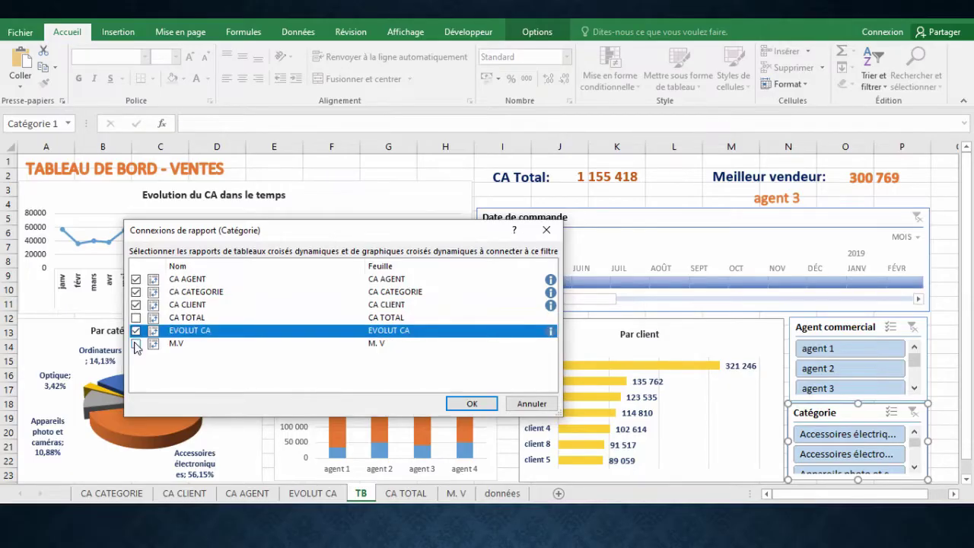
left_click(136, 343)
left_click(472, 405)
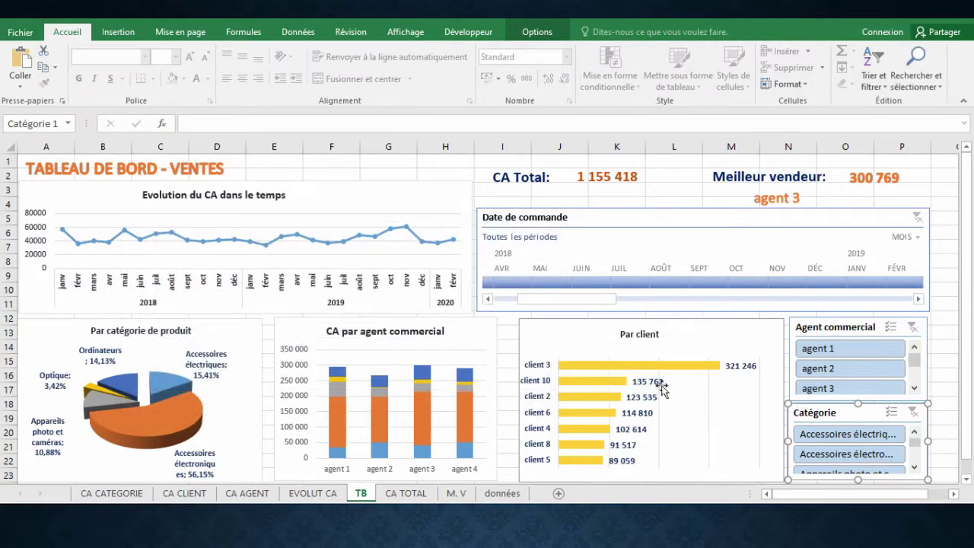
Step: Test the Agent commercial slicer on agent 1 and agent 3 and the Catégorie slicer on Accessoires électriques, clearing each filter
left_click(854, 355)
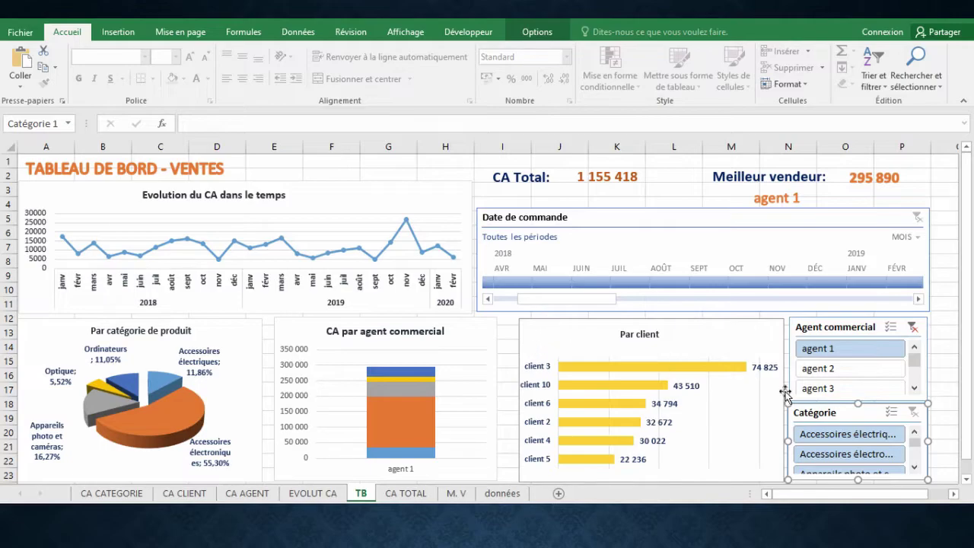
left_click(819, 387)
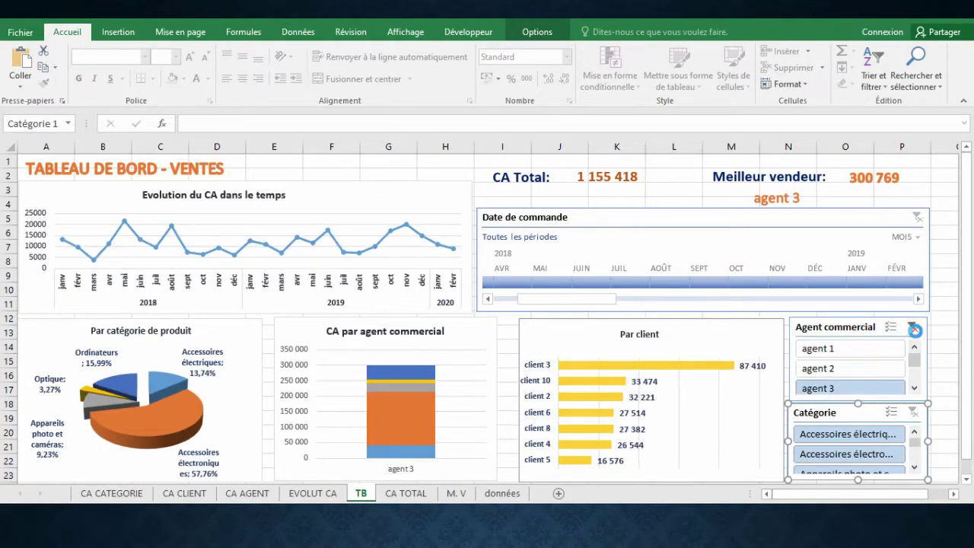
left_click(914, 330)
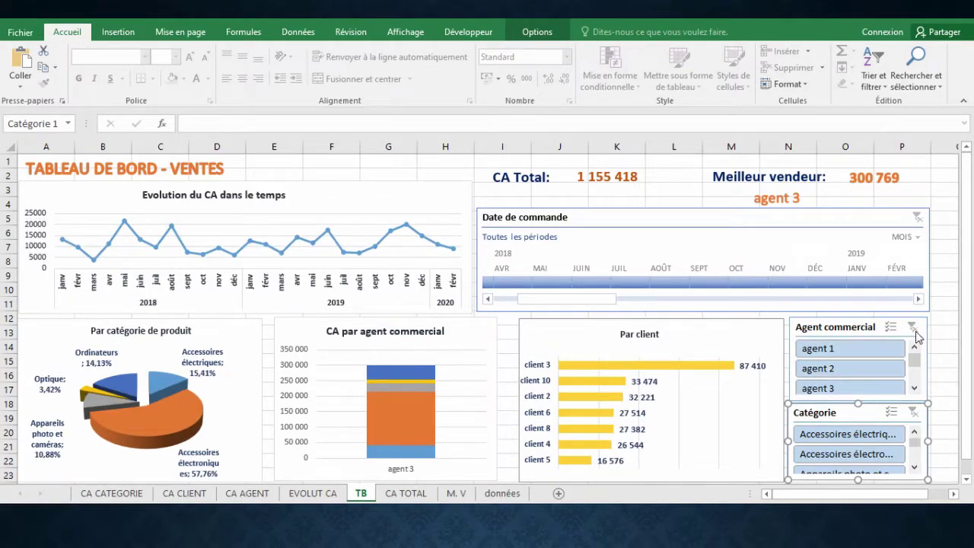
left_click(849, 437)
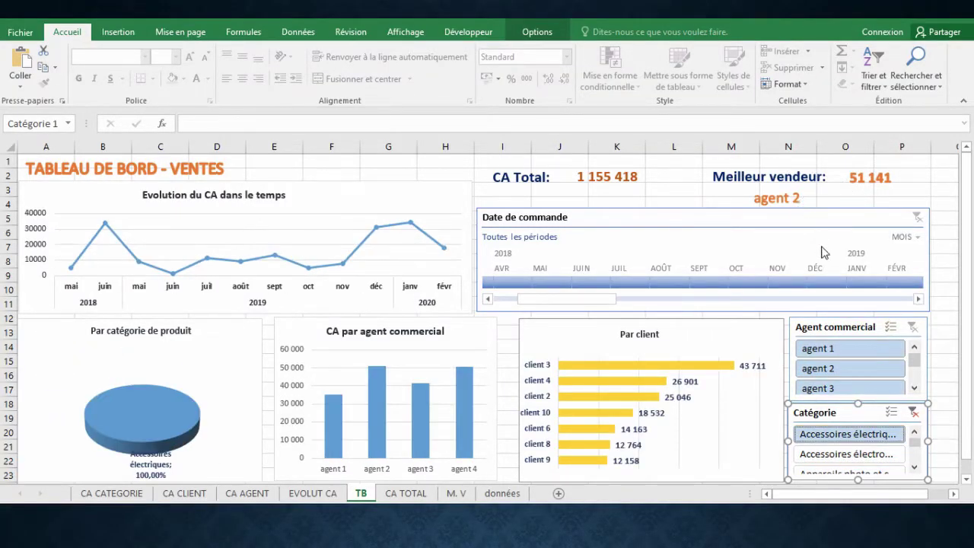
left_click(914, 413)
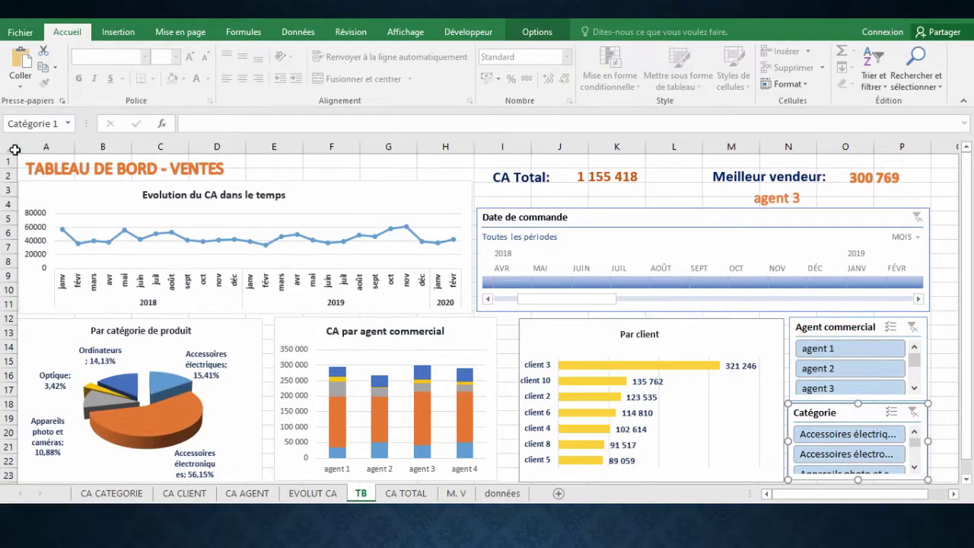
Step: Hide the TB sheet's gridlines and draw a rectangle about 34.4 cm wide and 12.2 cm high over the whole dashboard
left_click(402, 32)
left_click(174, 78)
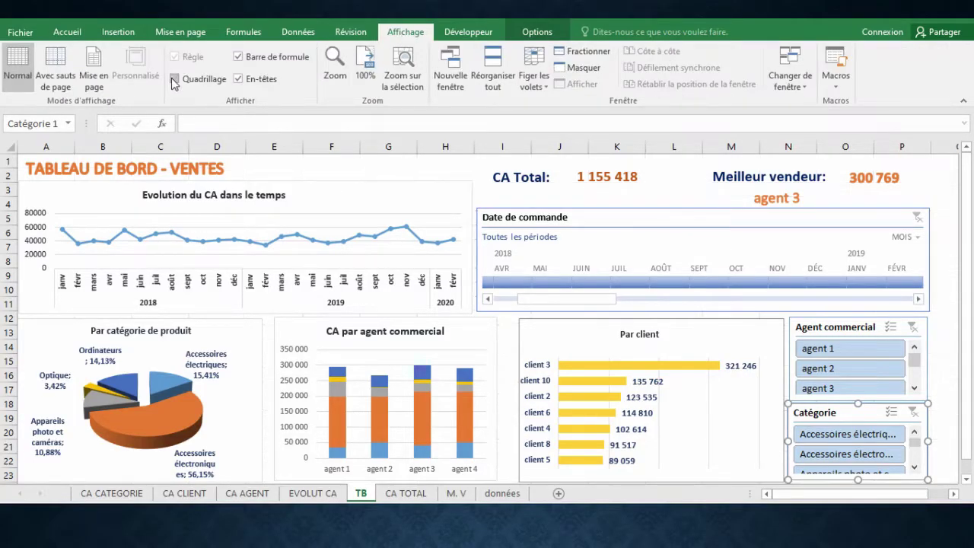
left_click(122, 33)
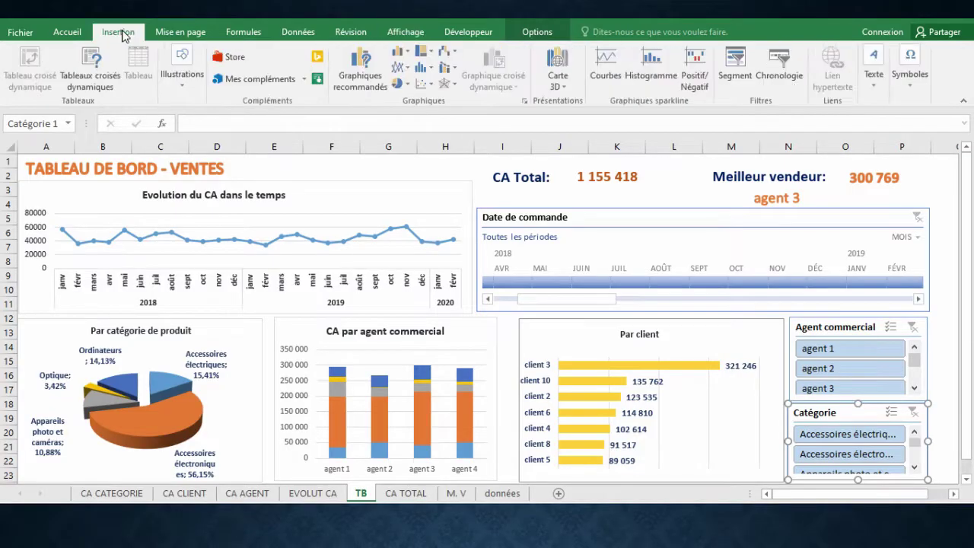
left_click(187, 75)
left_click(231, 149)
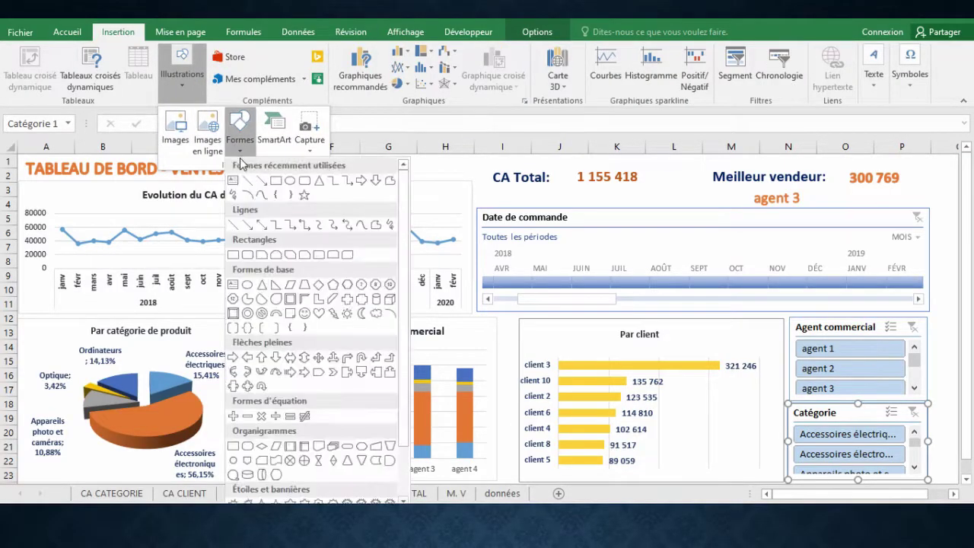
left_click(276, 182)
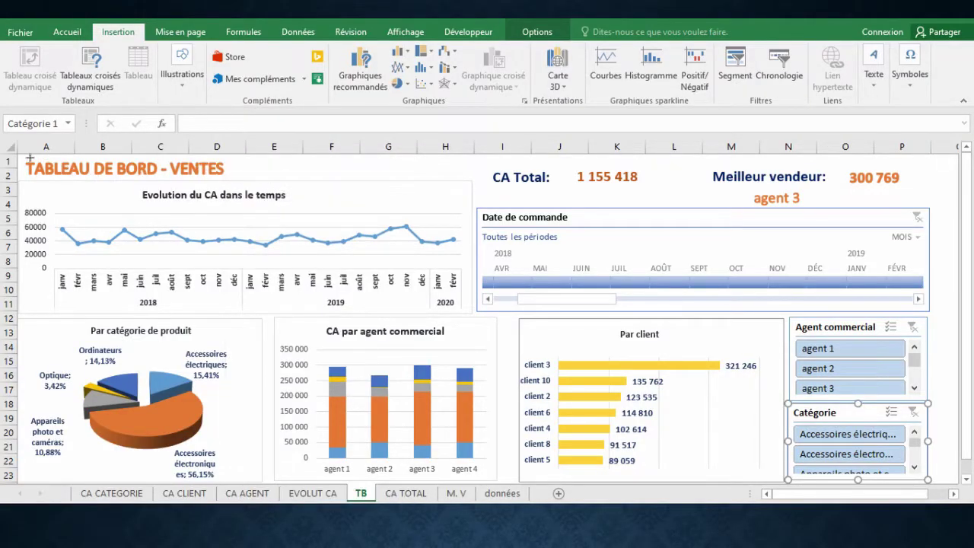
mouse_move(24, 156)
left_mouse_down()
mouse_move(660, 246)
mouse_move(825, 372)
mouse_move(874, 461)
mouse_move(946, 474)
mouse_move(949, 428)
left_mouse_up()
Step: Fill the dashboard rectangle with light grey and send it to the back, behind all charts, figures and slicers
left_click(380, 55)
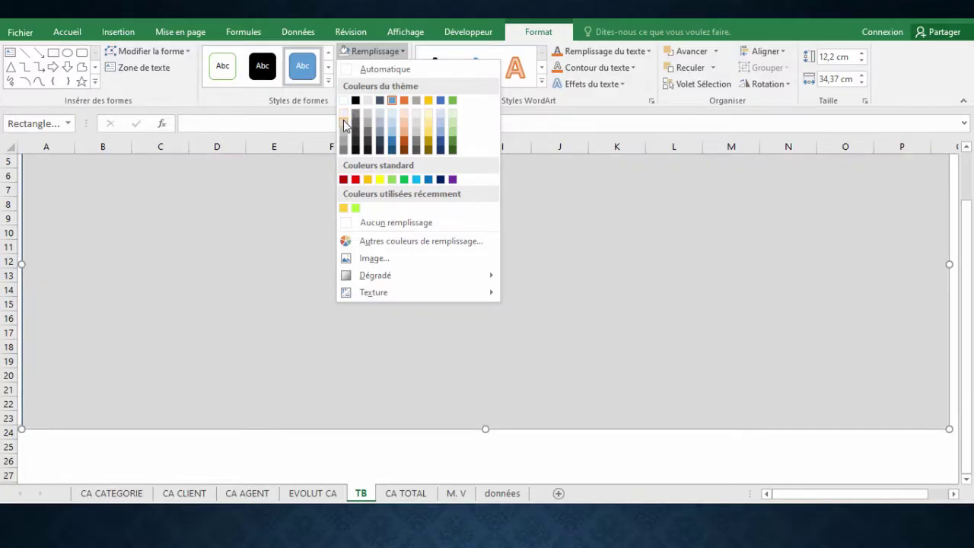
left_click(344, 125)
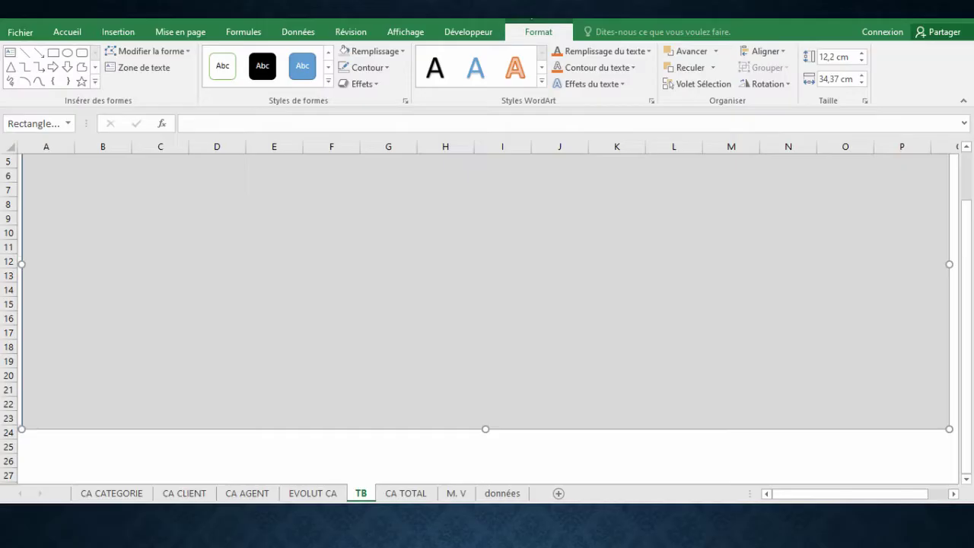
left_click(713, 68)
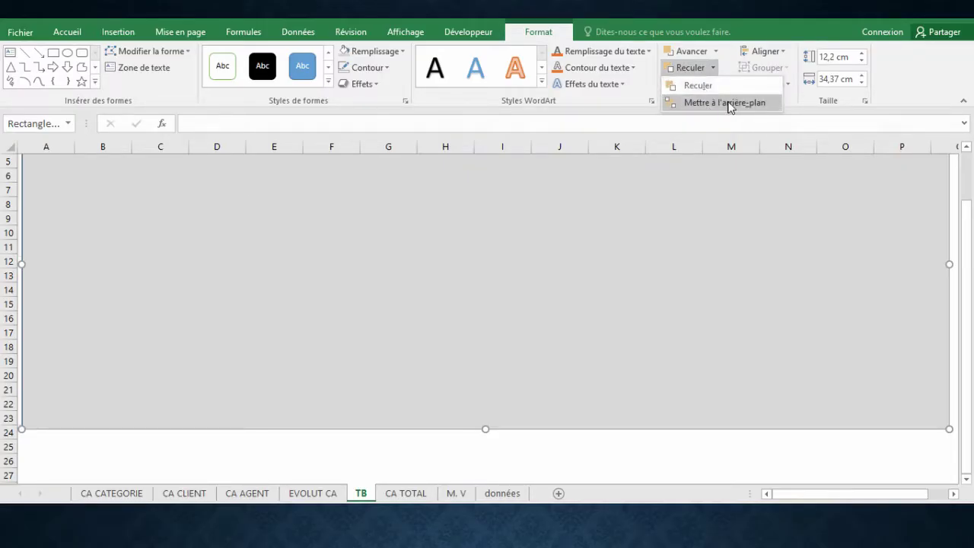
left_click(735, 105)
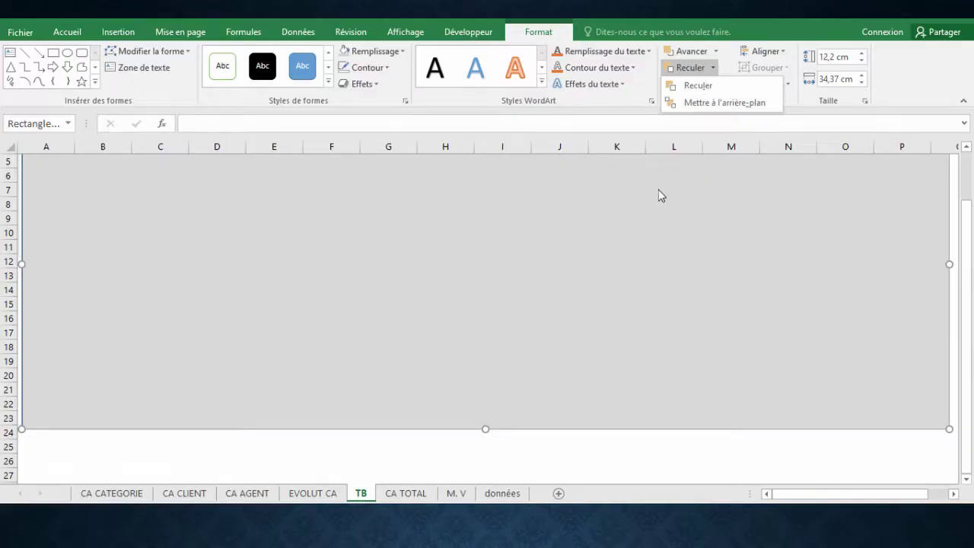
right_click(626, 214)
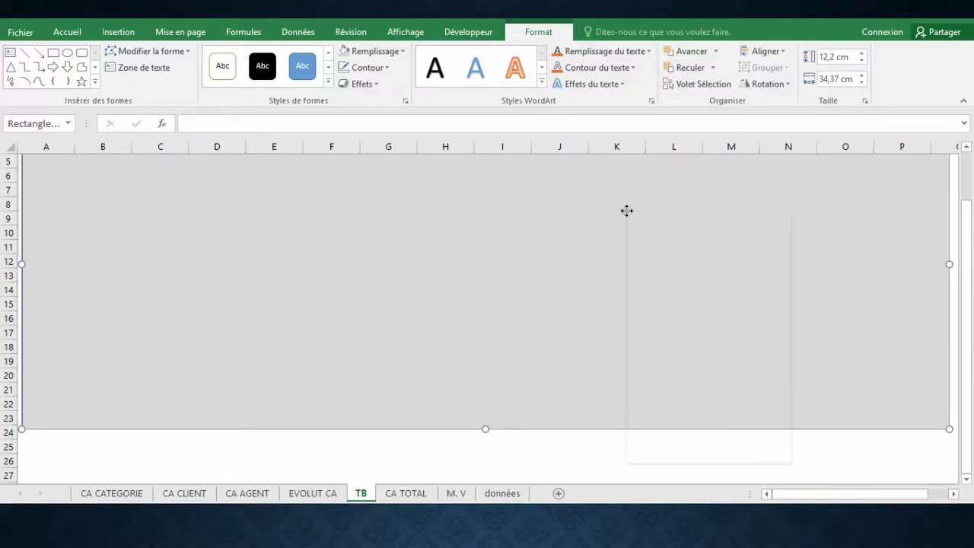
mouse_move(700, 369)
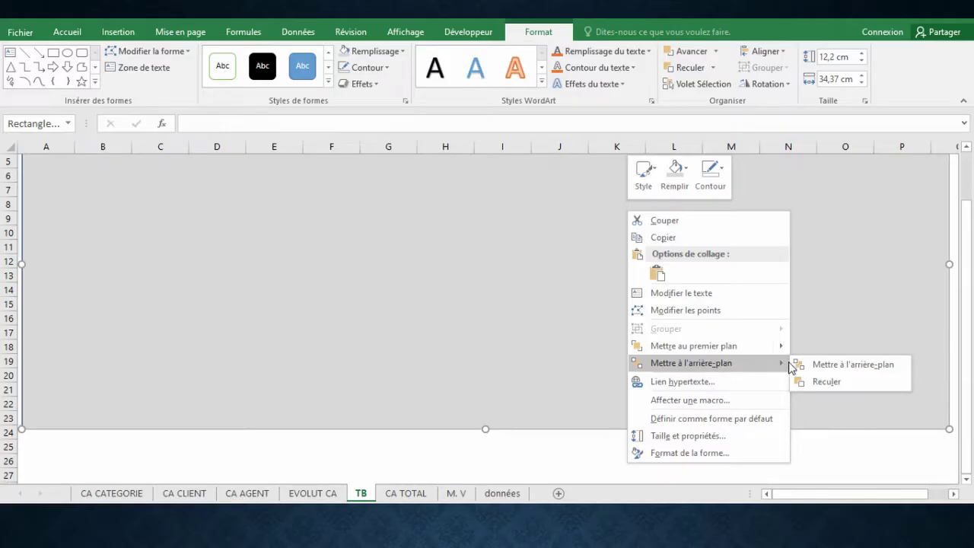
left_click(865, 366)
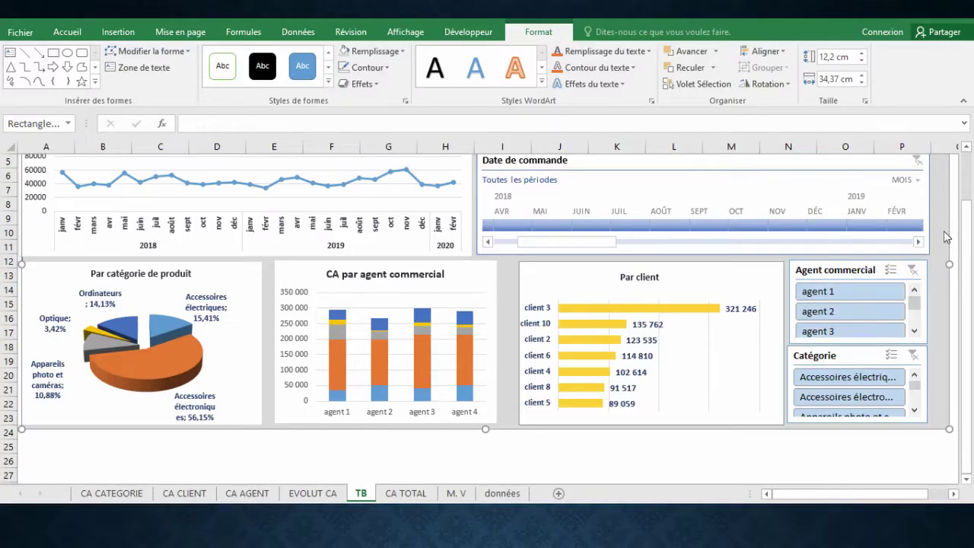
left_click_drag(968, 310, 969, 248)
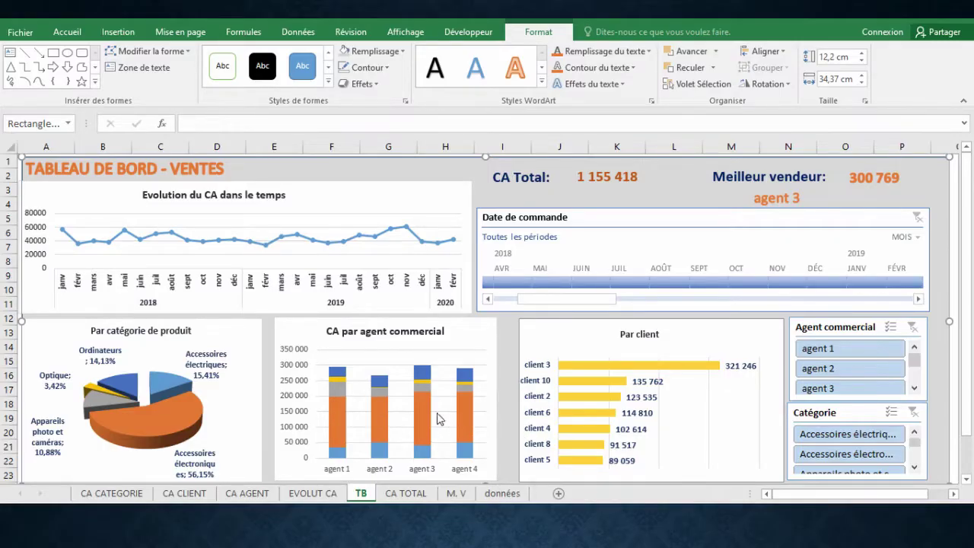
Step: Close the pivot chart field list and check that the background, evolution chart and CA Total figure can be selected separately
left_click(385, 192)
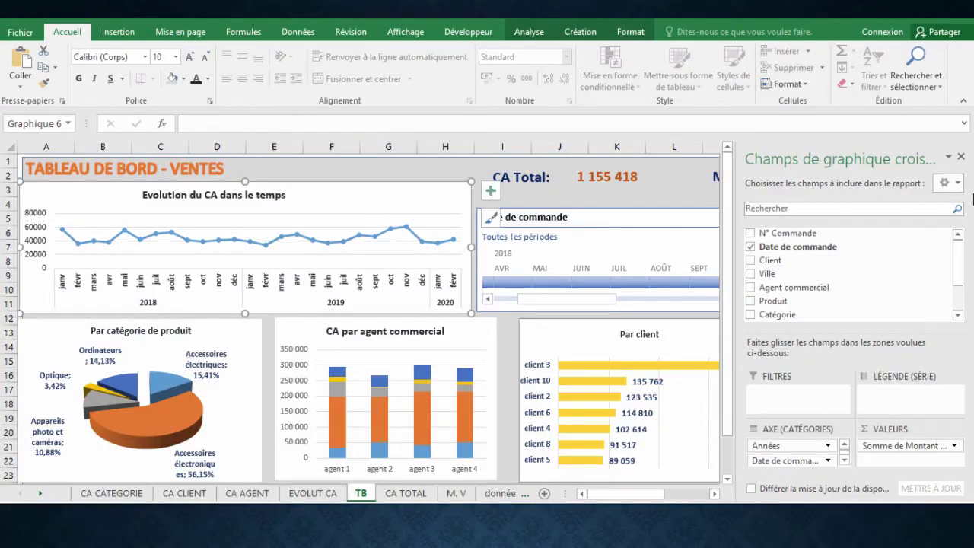
left_click(962, 159)
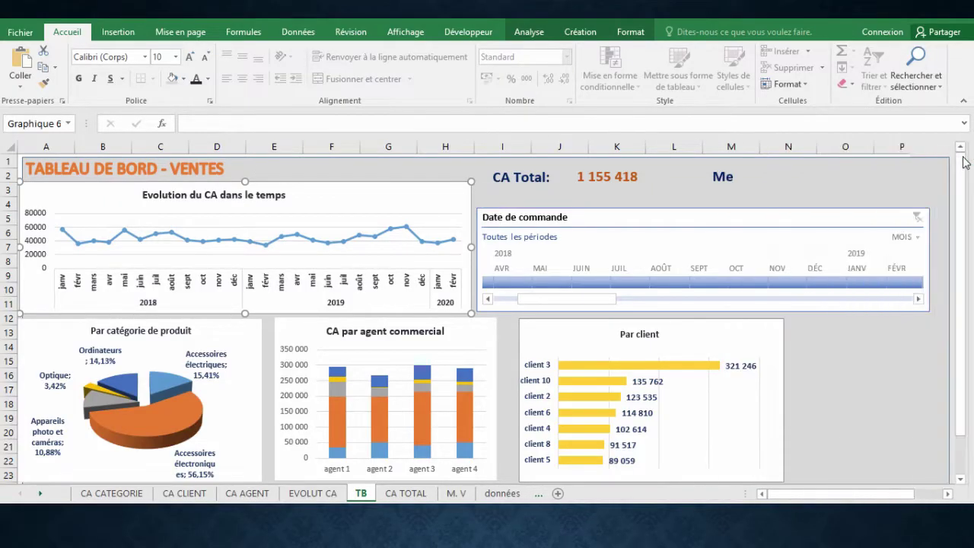
left_click(425, 167)
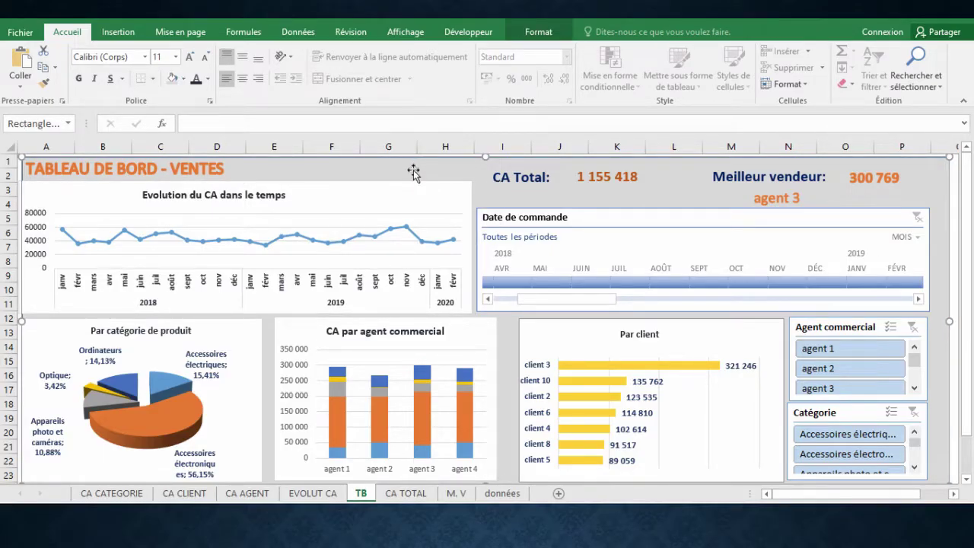
left_click(366, 190)
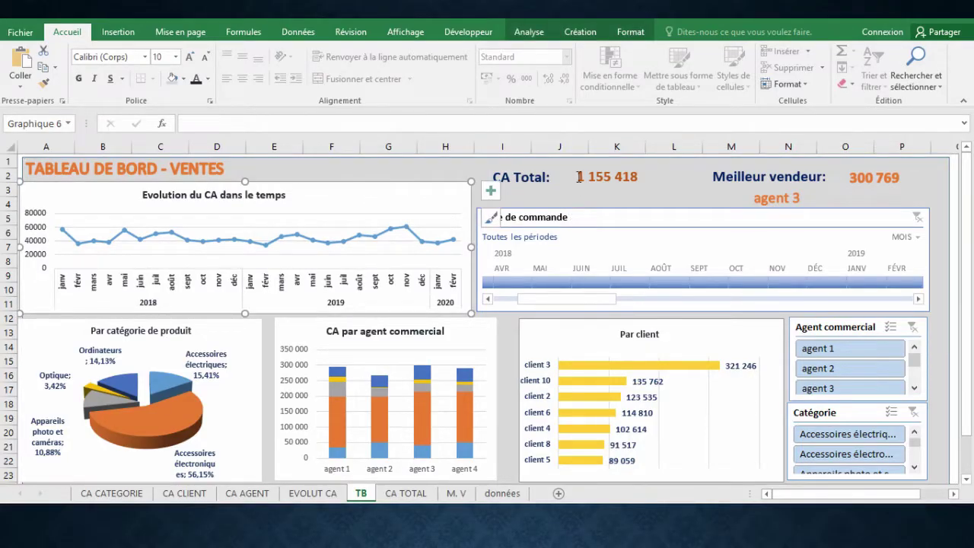
left_click(624, 176)
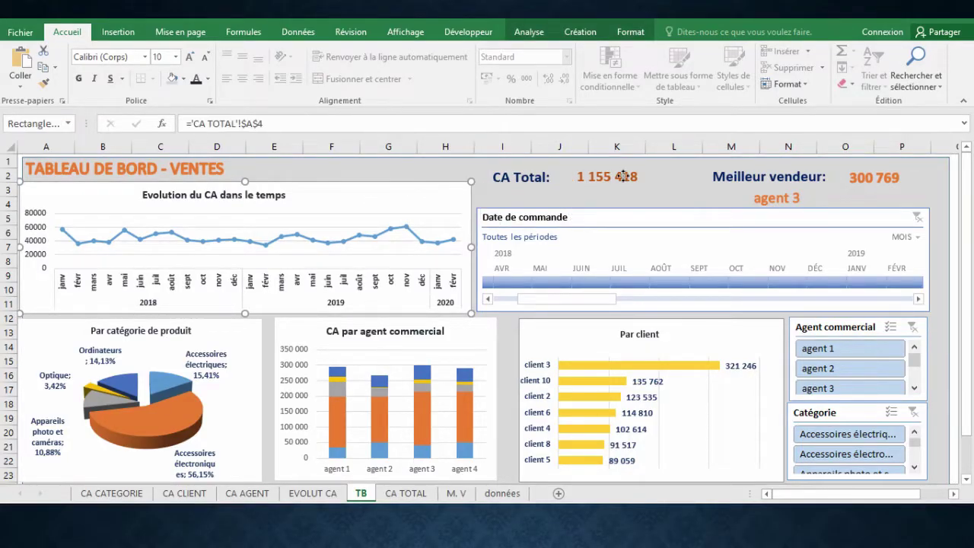
Step: Group all the dashboard's objects, including the grey background, into one object and try moving it as a whole
left_click(517, 165)
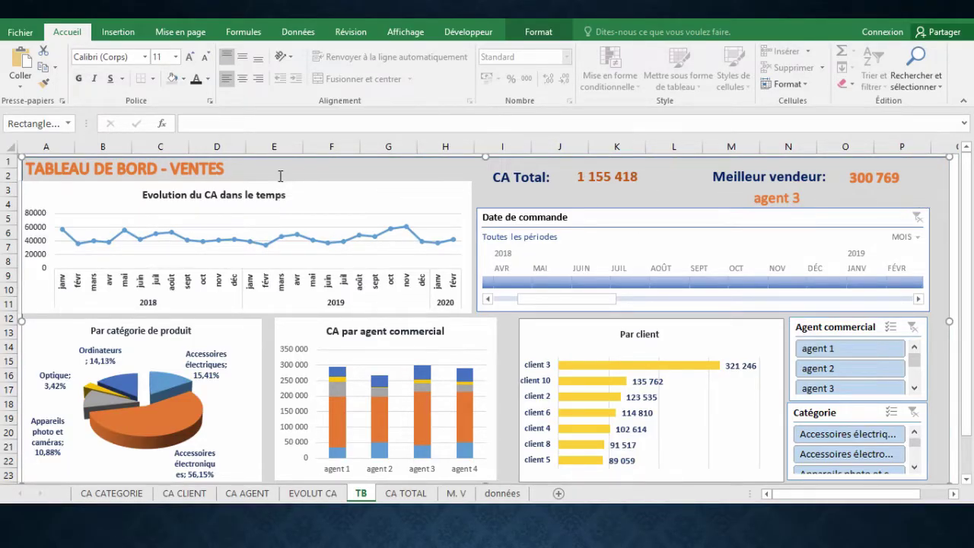
key("ctrl+a")
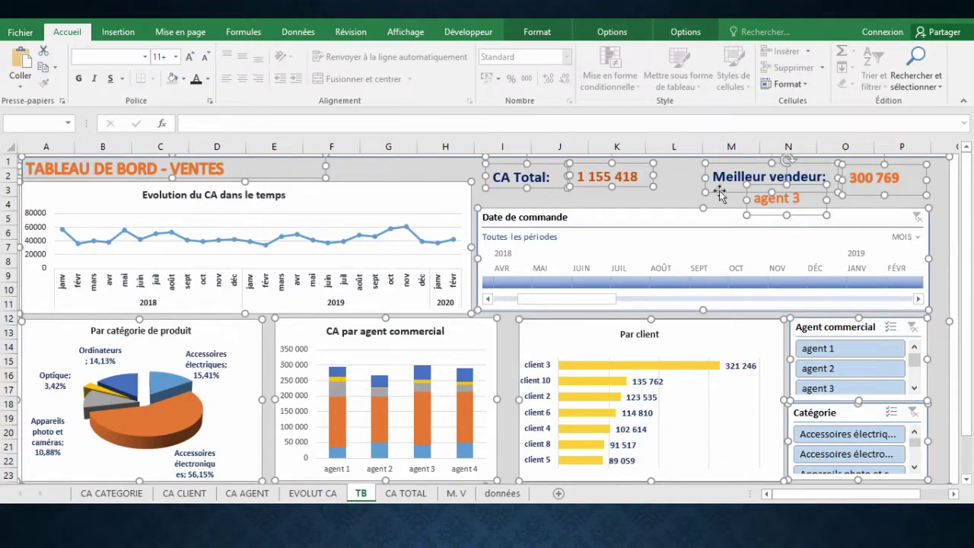
right_click(648, 219)
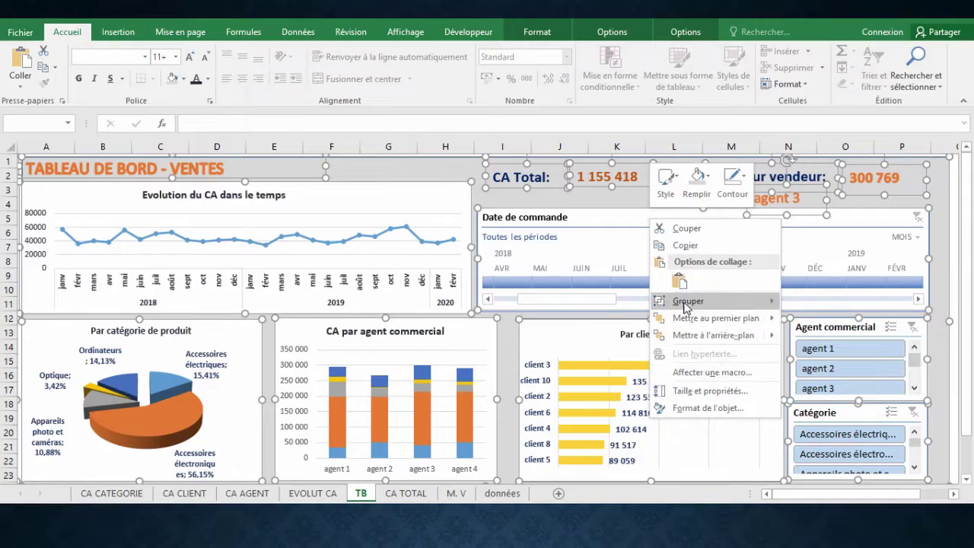
mouse_move(687, 308)
left_click(836, 306)
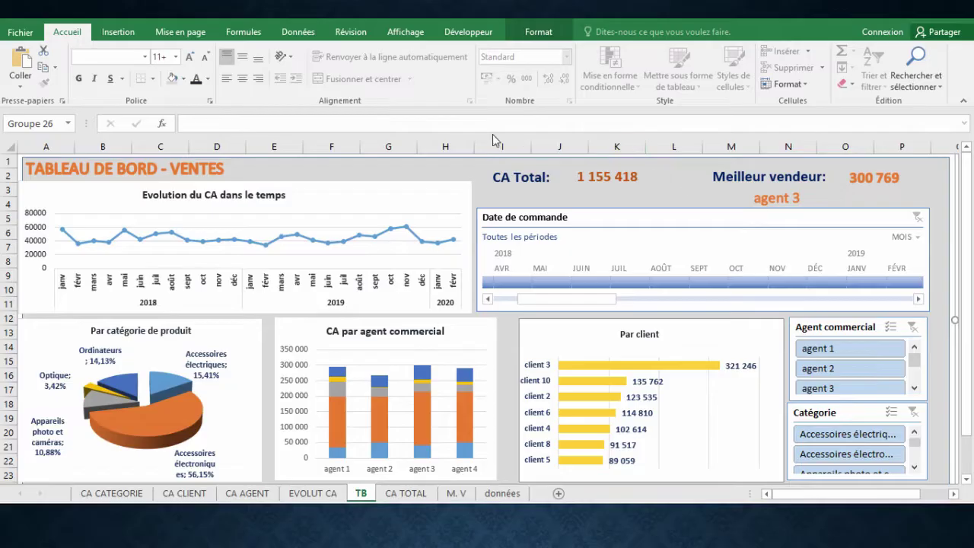
left_click_drag(655, 176, 398, 171)
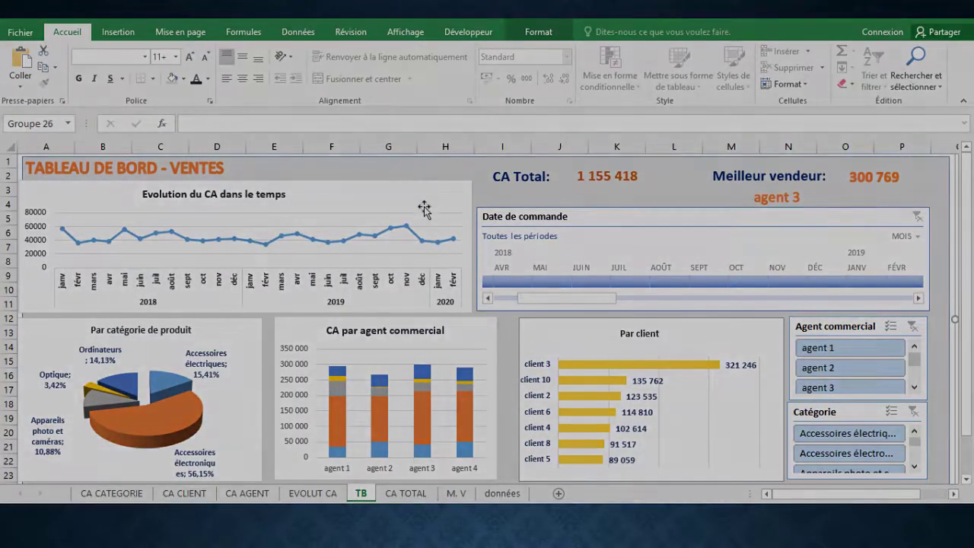